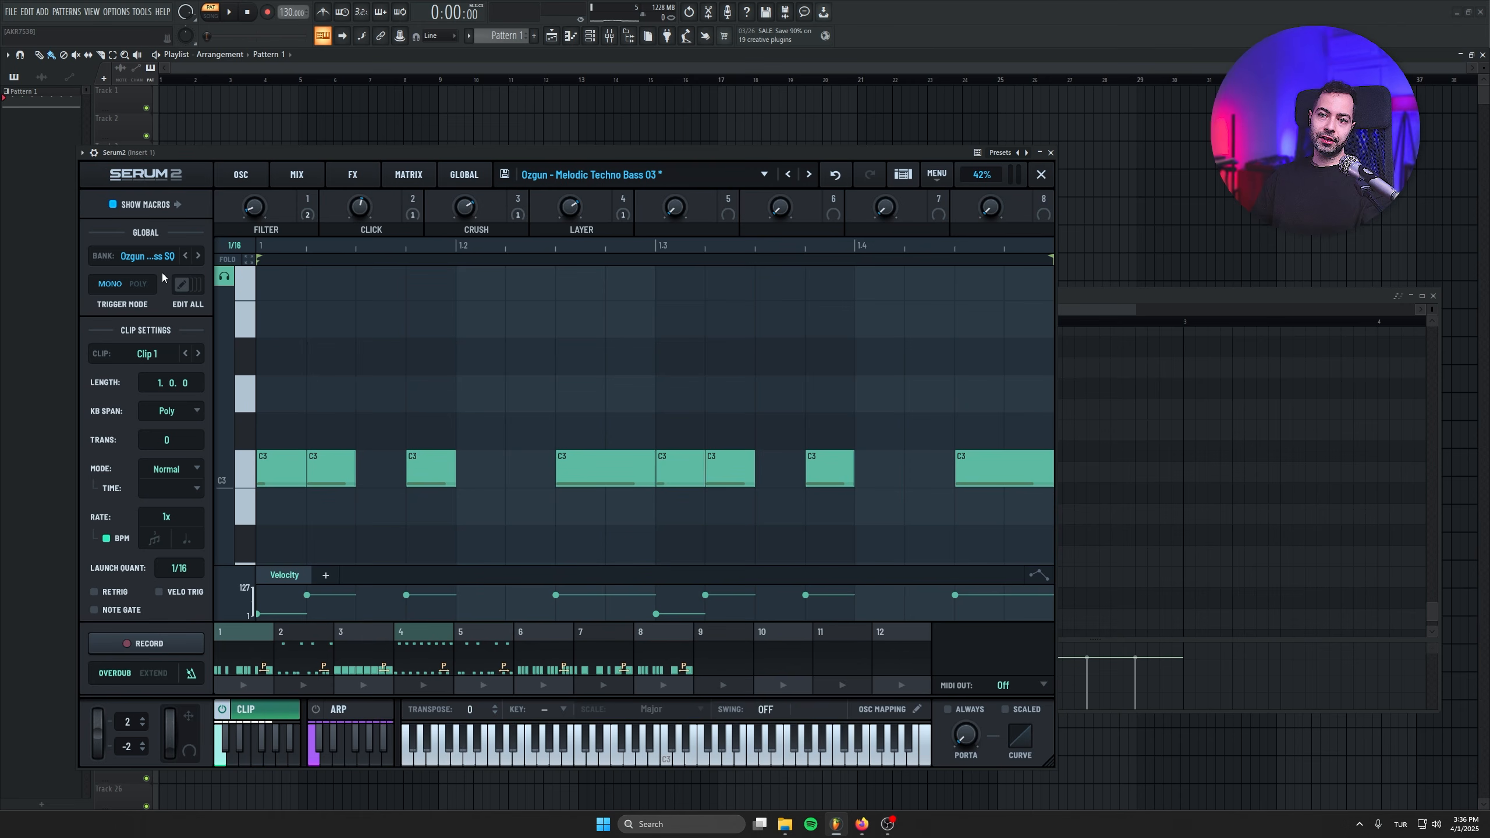
# - Browse the user clip banks to examine the saved Ozgun Melodic Techno Bass SQ bank
pyautogui.click(147, 256)
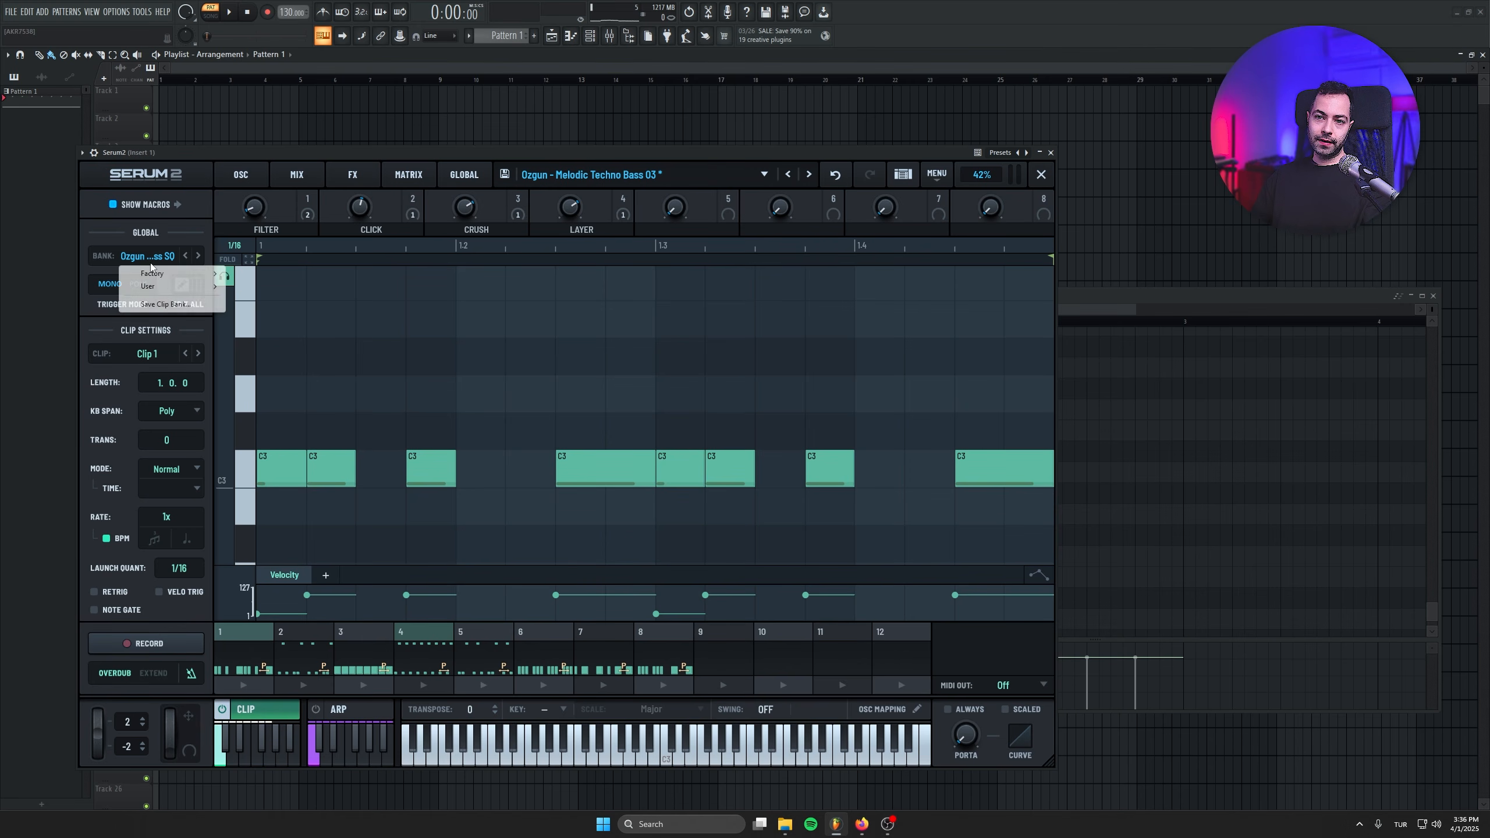
pyautogui.moveTo(176, 286)
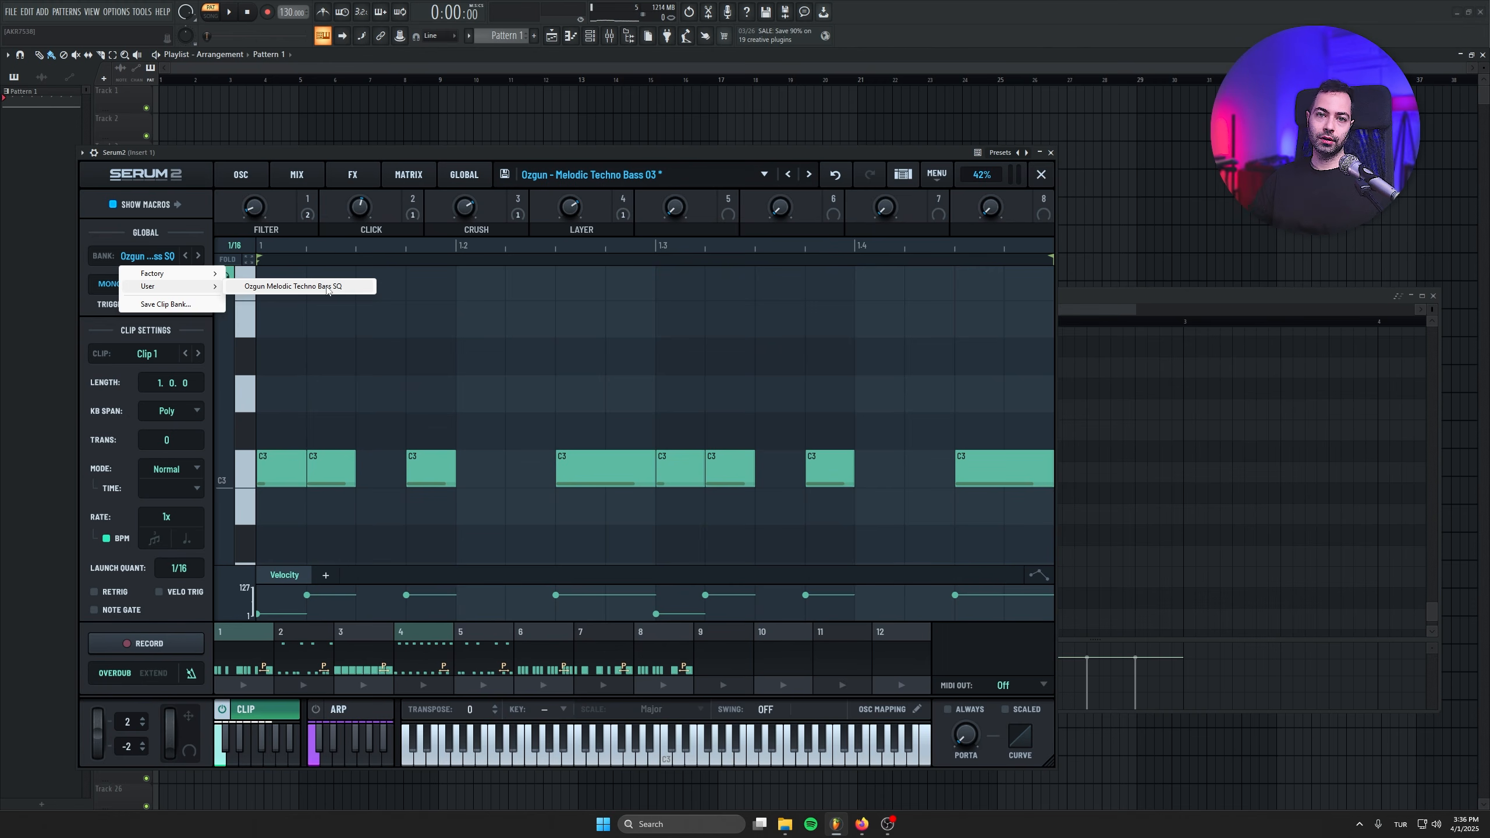
pyautogui.click(555, 195)
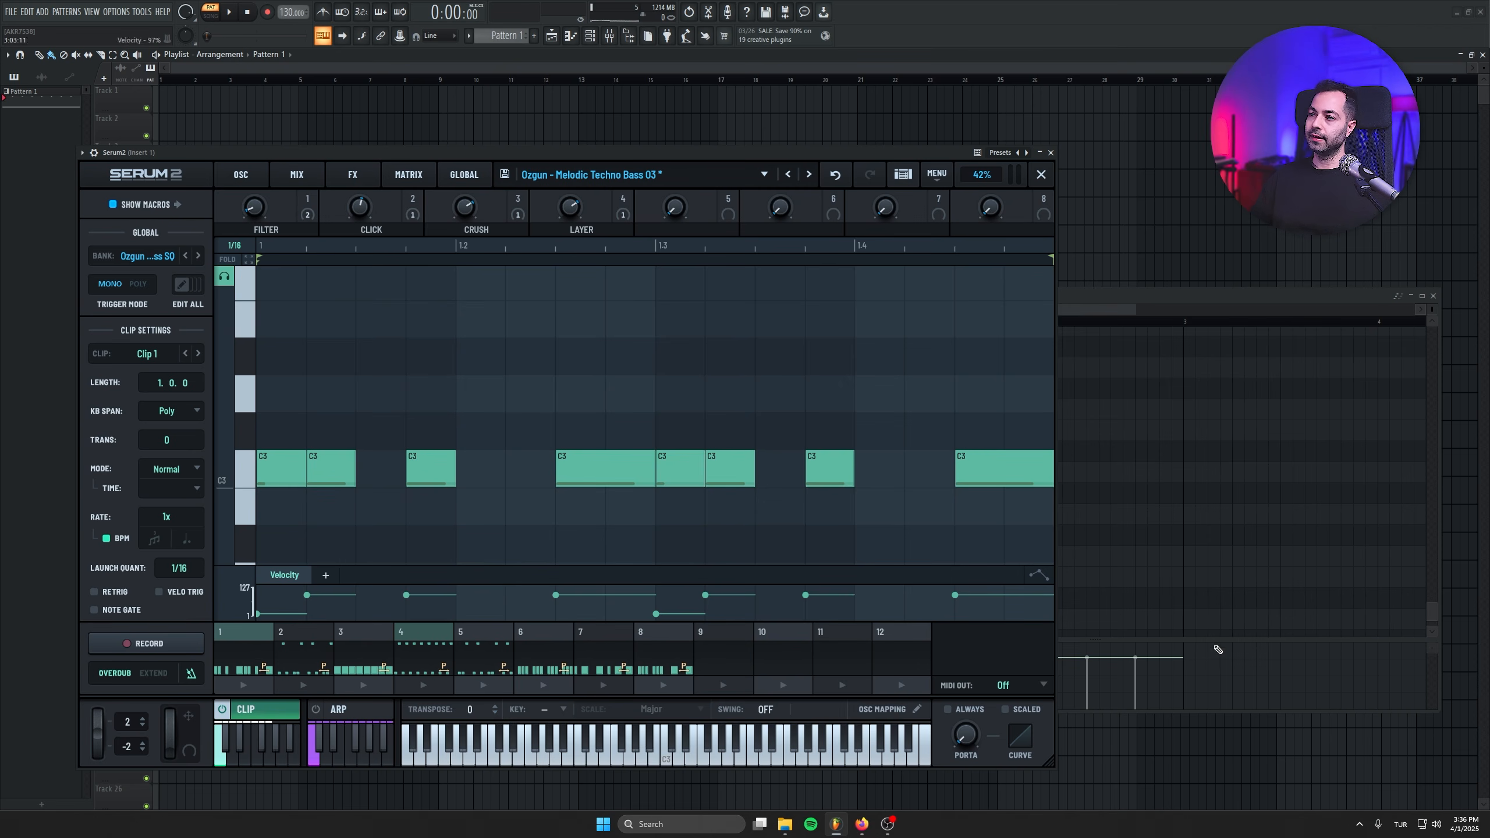
# - Bring the piano roll with the long held note to the front and arrange it beside the Serum 2 window
pyautogui.click(1137, 296)
pyautogui.click(570, 151)
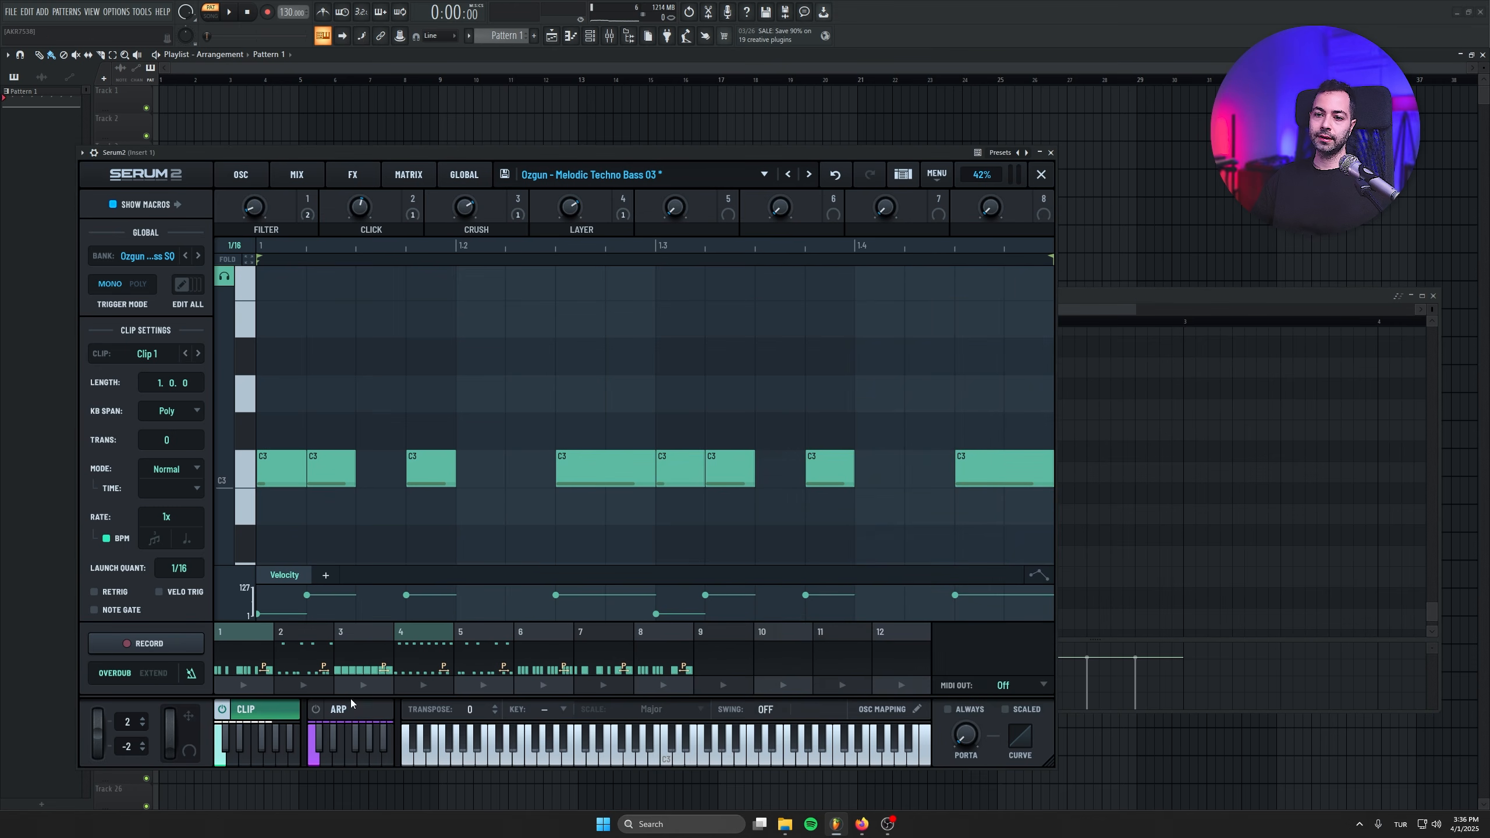
pyautogui.click(1105, 342)
pyautogui.scroll(-5, 996, 534)
pyautogui.moveTo(1405, 615); pyautogui.dragTo(1404, 517)
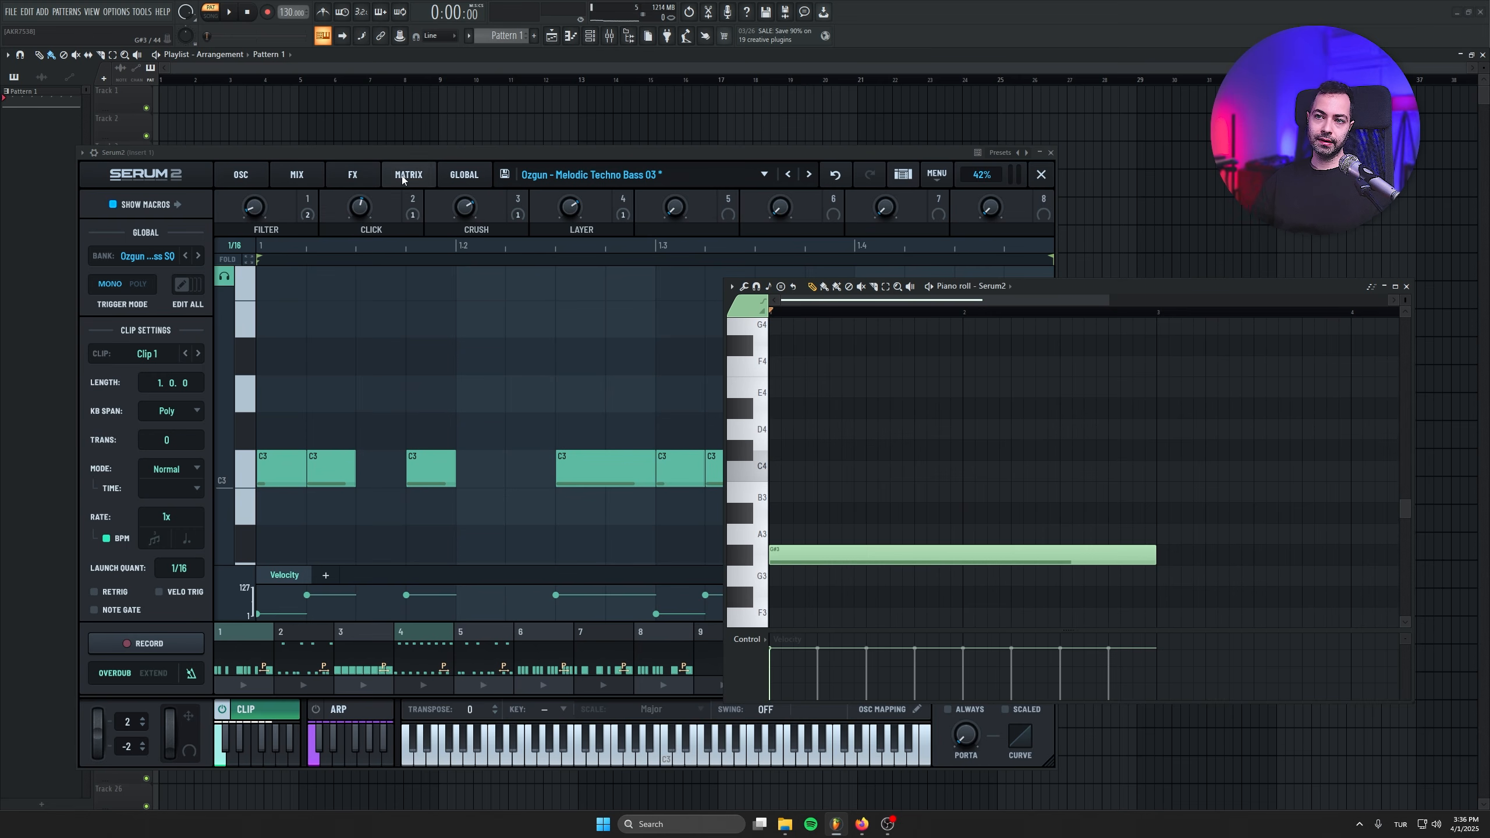
pyautogui.moveTo(605, 228); pyautogui.dragTo(565, 215)
pyautogui.moveTo(1068, 286); pyautogui.dragTo(1091, 268)
# - Play the held note and audition clips 1 to 4 of the current bank
pyautogui.press('space')
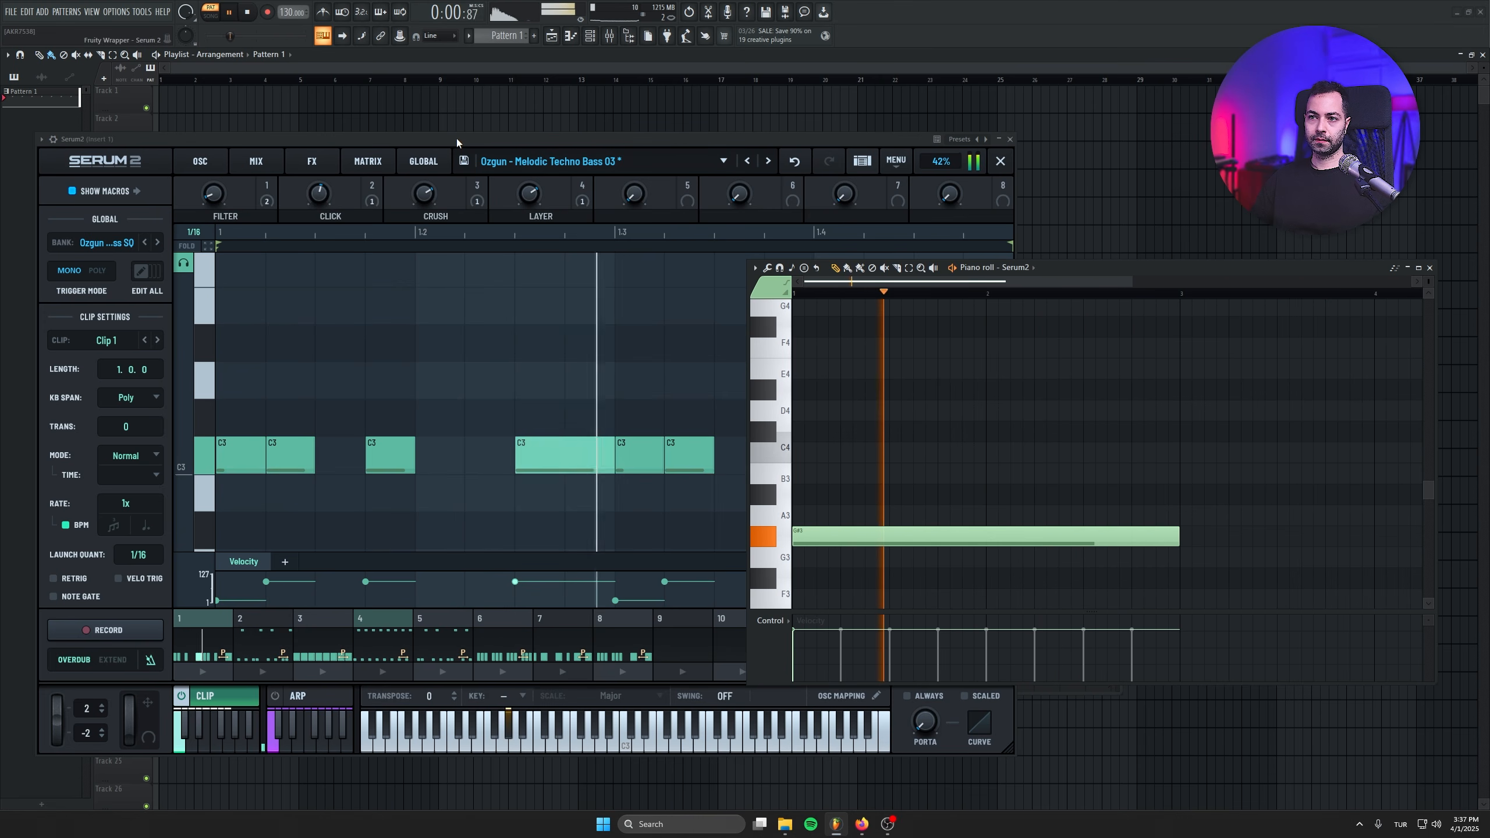
pyautogui.click(205, 618)
pyautogui.press('space')
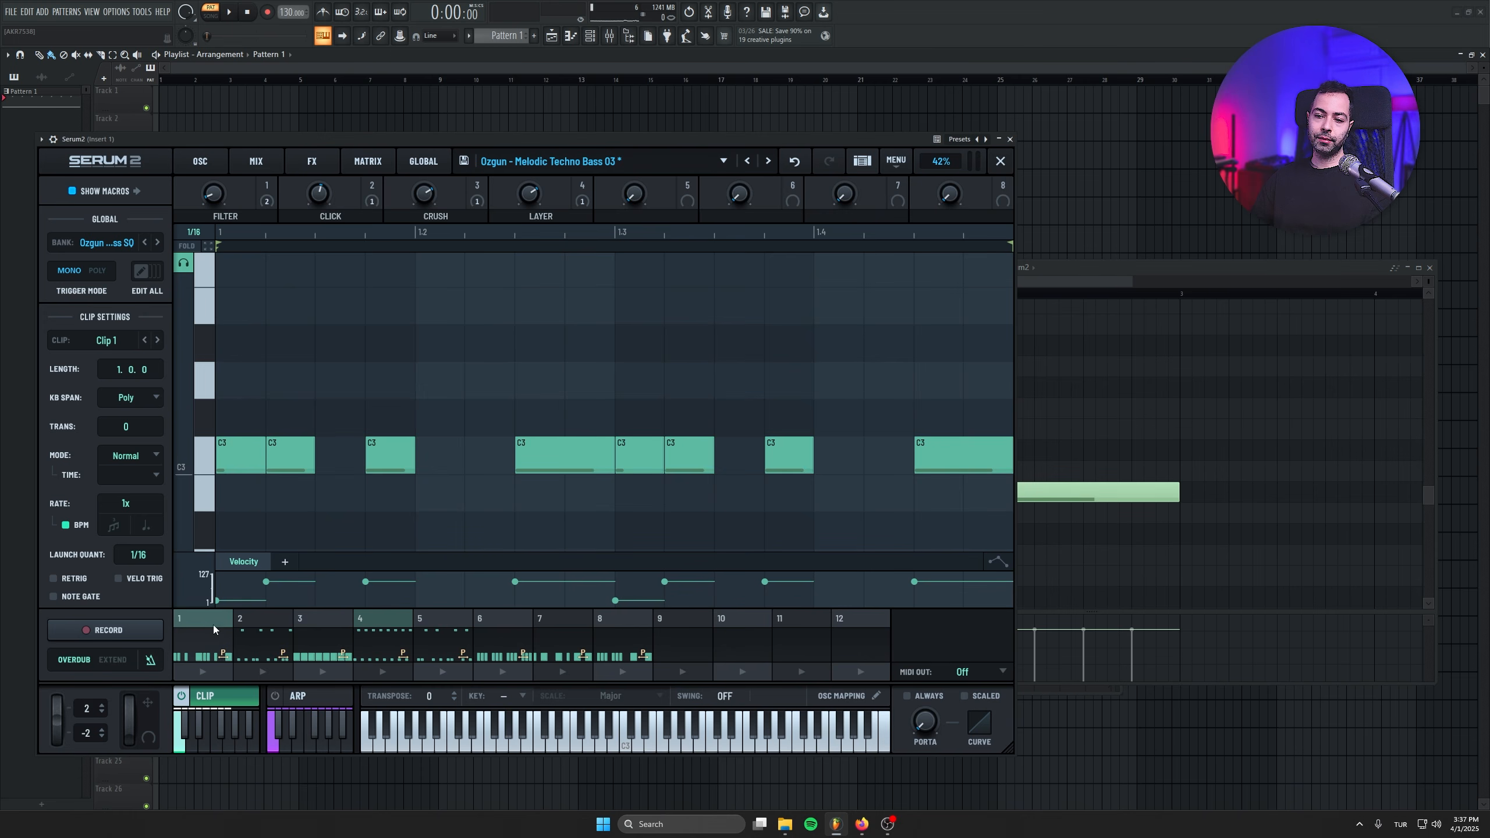
pyautogui.click(264, 618)
pyautogui.press('space')
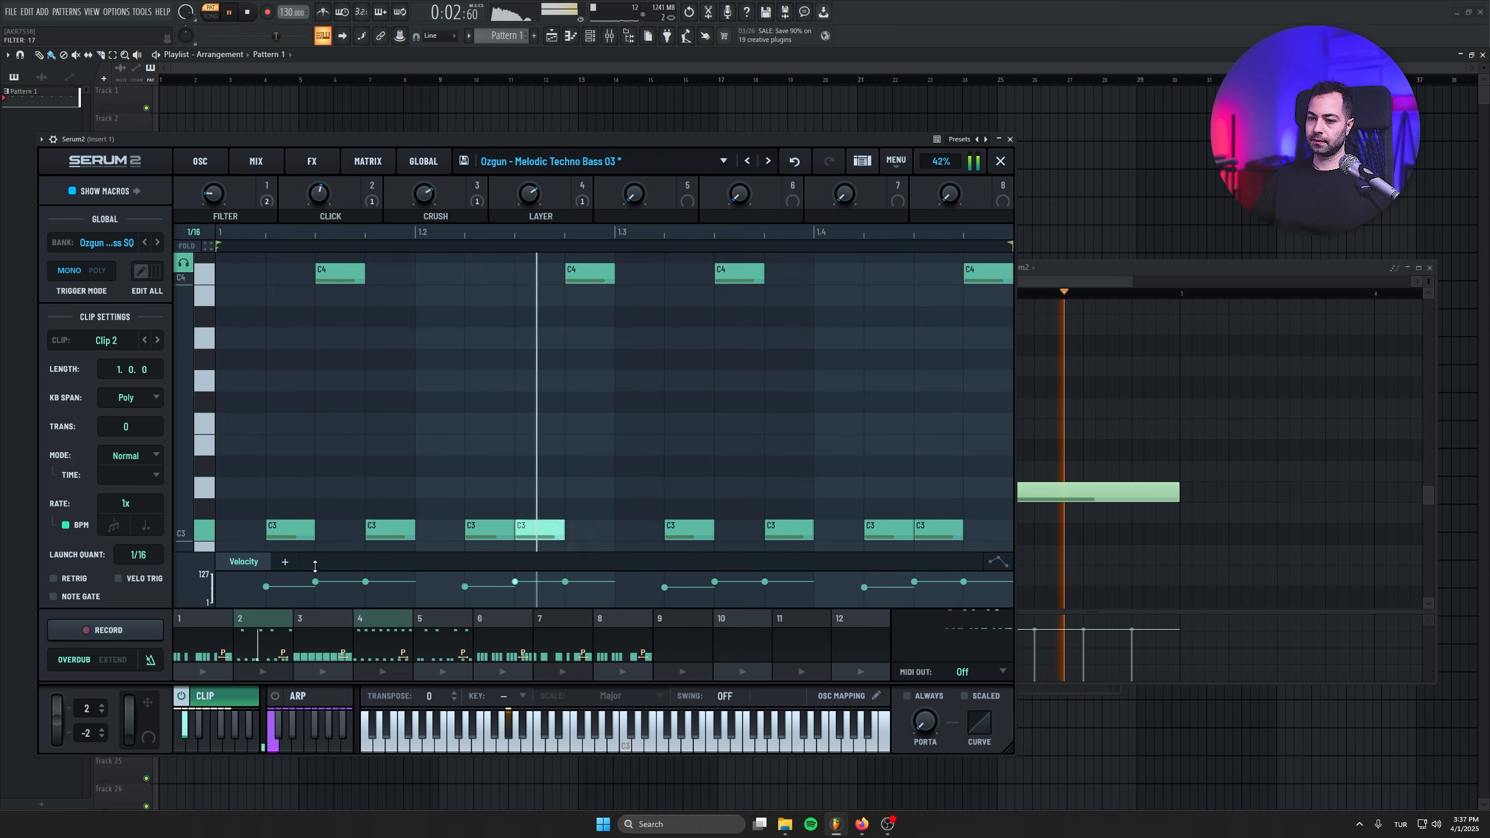
pyautogui.click(326, 618)
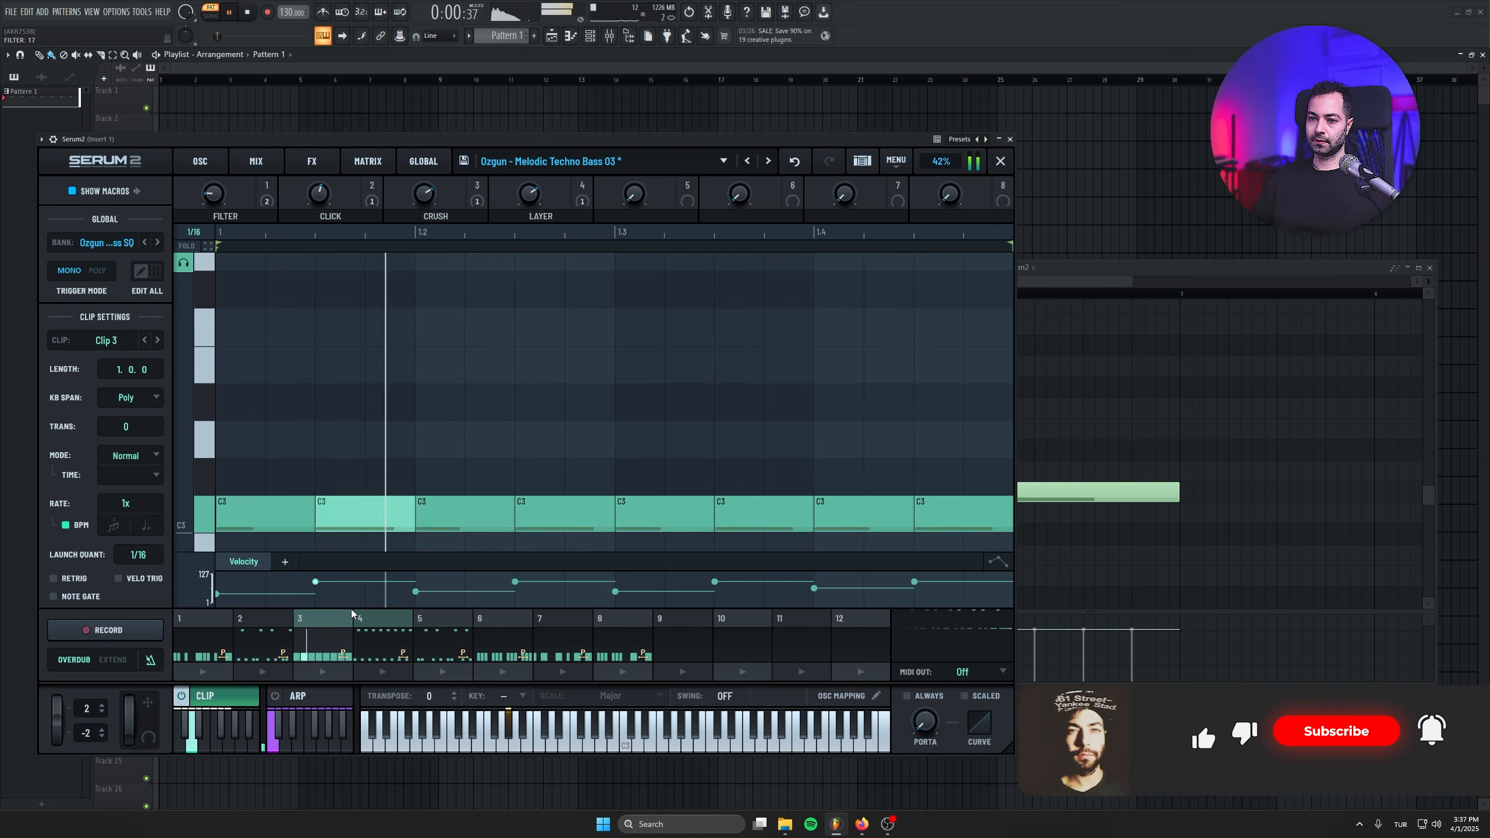
pyautogui.click(404, 618)
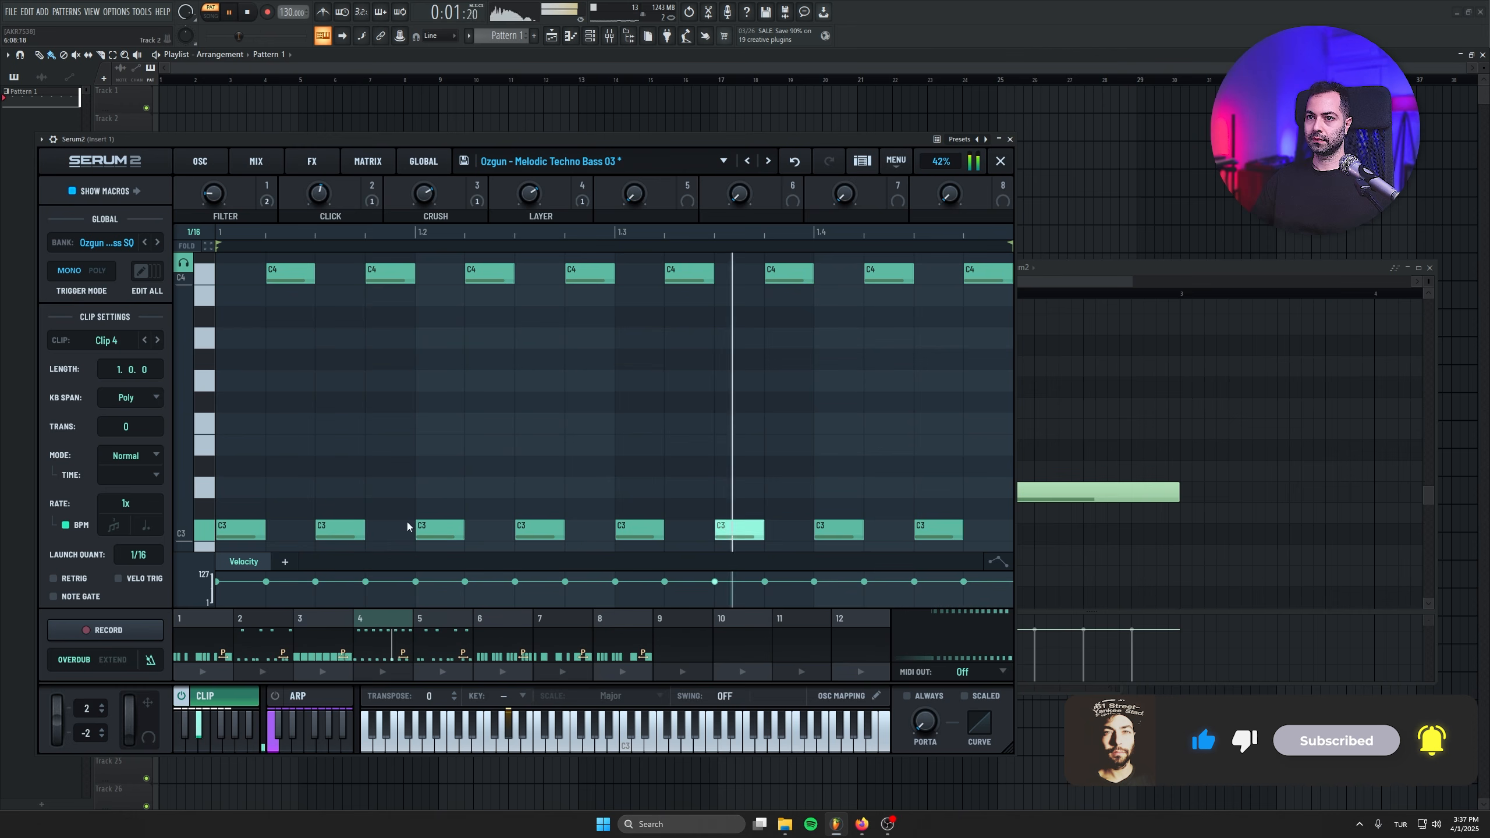
# - Set the project tempo to 124 BPM while auditioning clips 5 to 8, and stop playback
pyautogui.click(436, 617)
pyautogui.moveTo(289, 10); pyautogui.dragTo(288, 21)
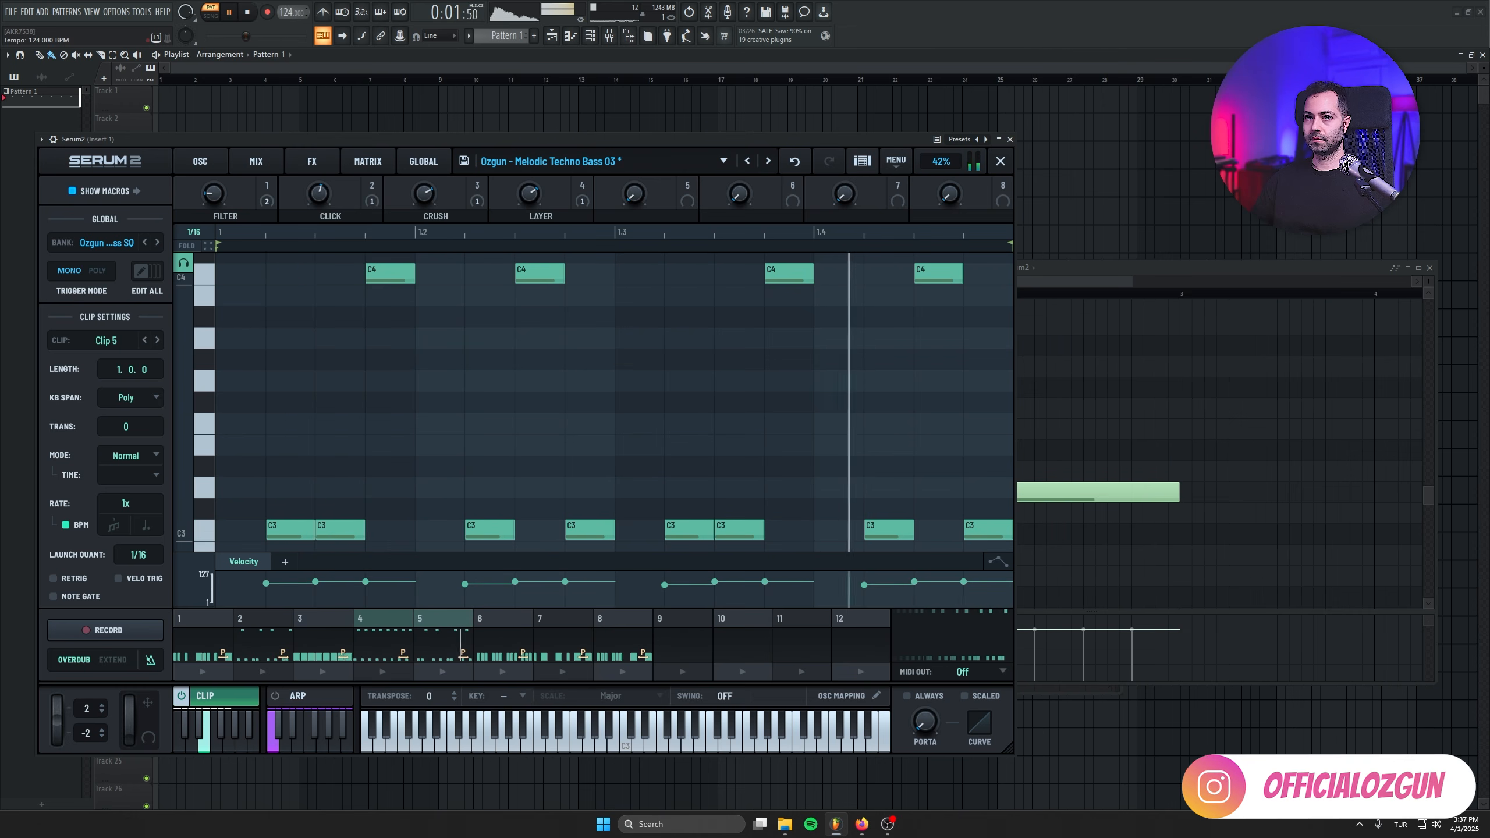
pyautogui.click(505, 621)
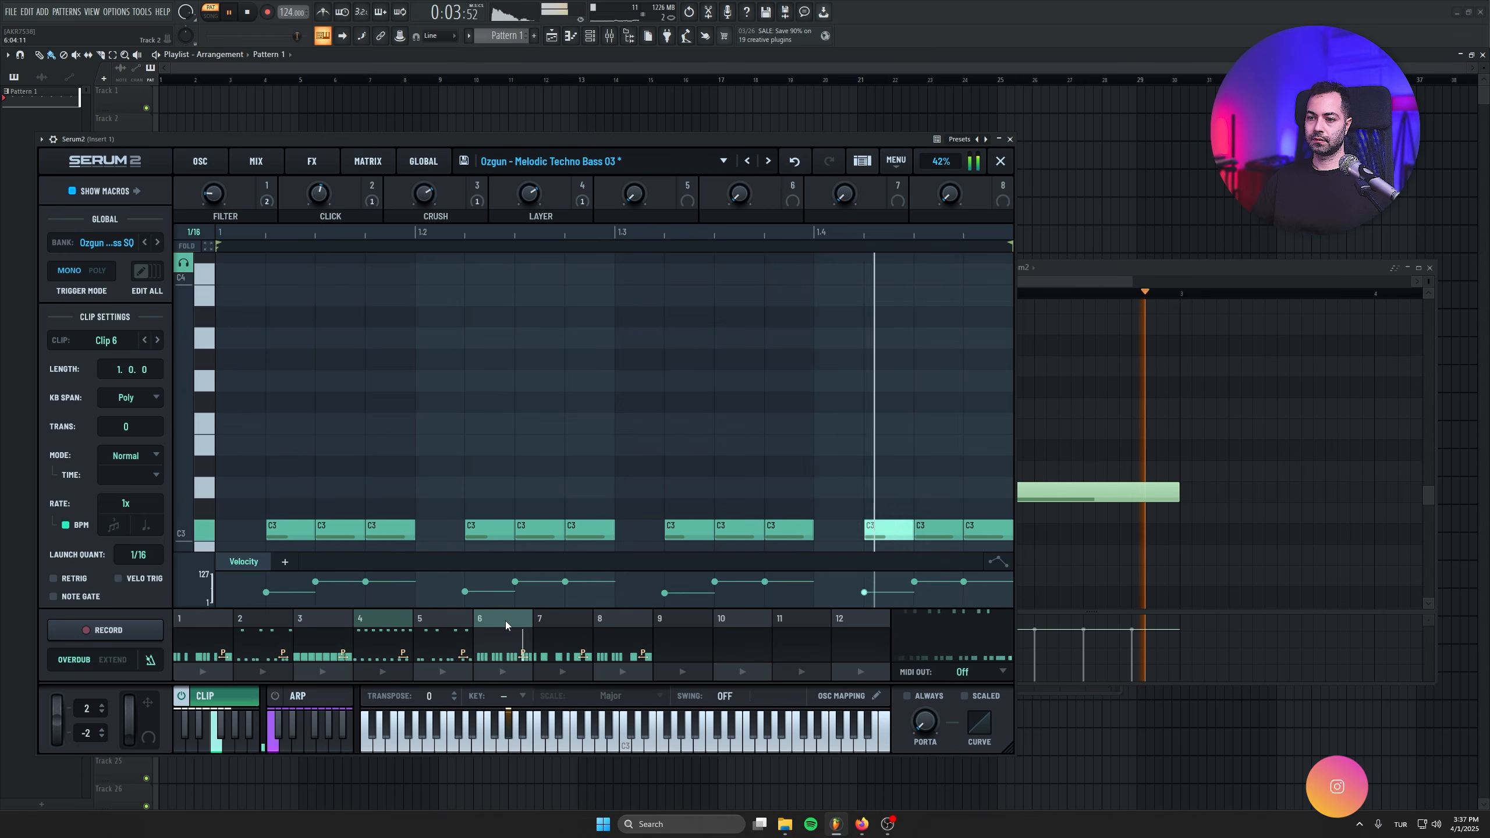
pyautogui.click(578, 616)
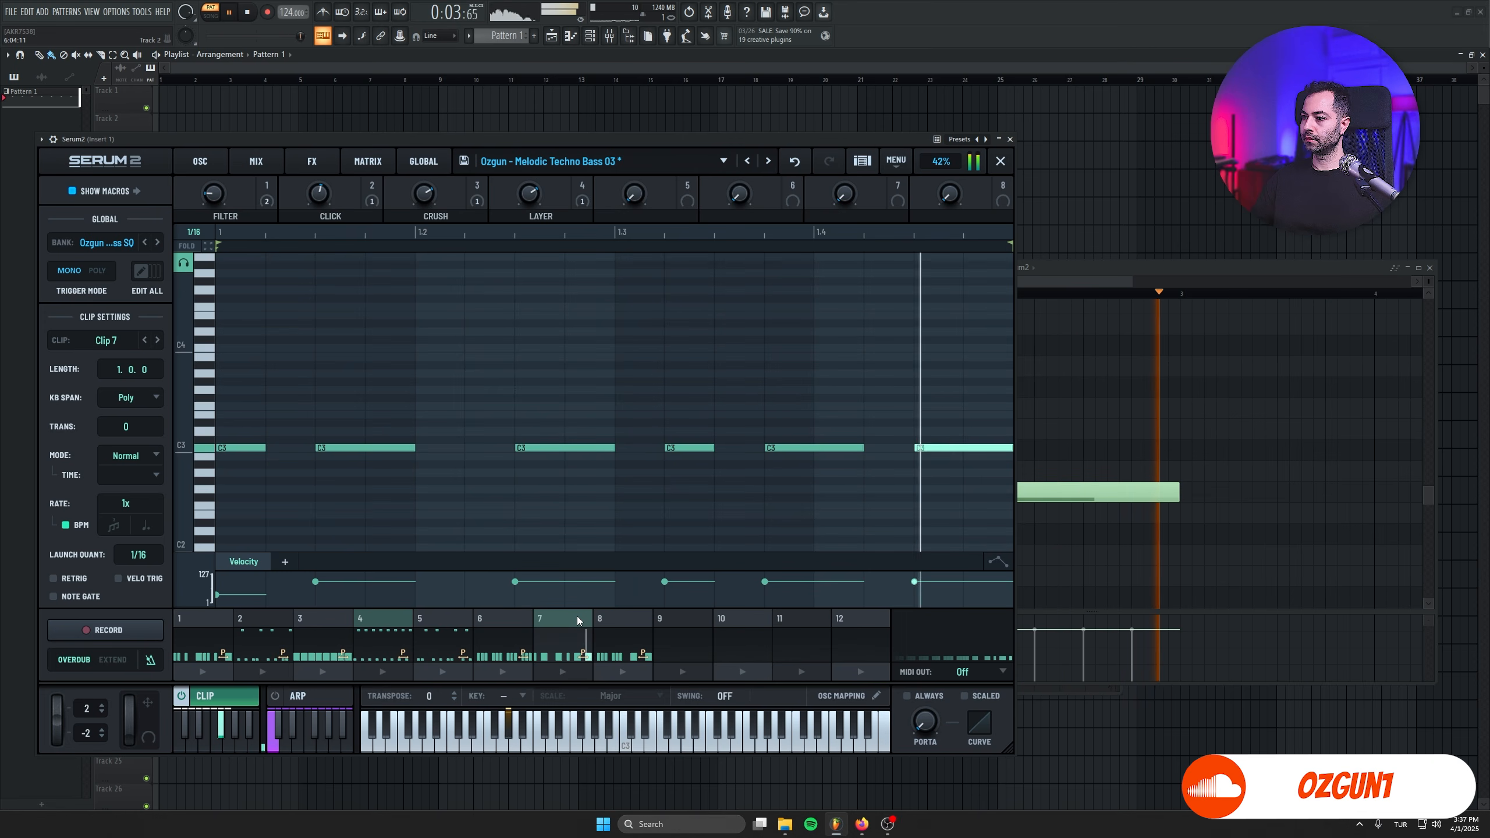
pyautogui.moveTo(1087, 273); pyautogui.dragTo(1252, 333)
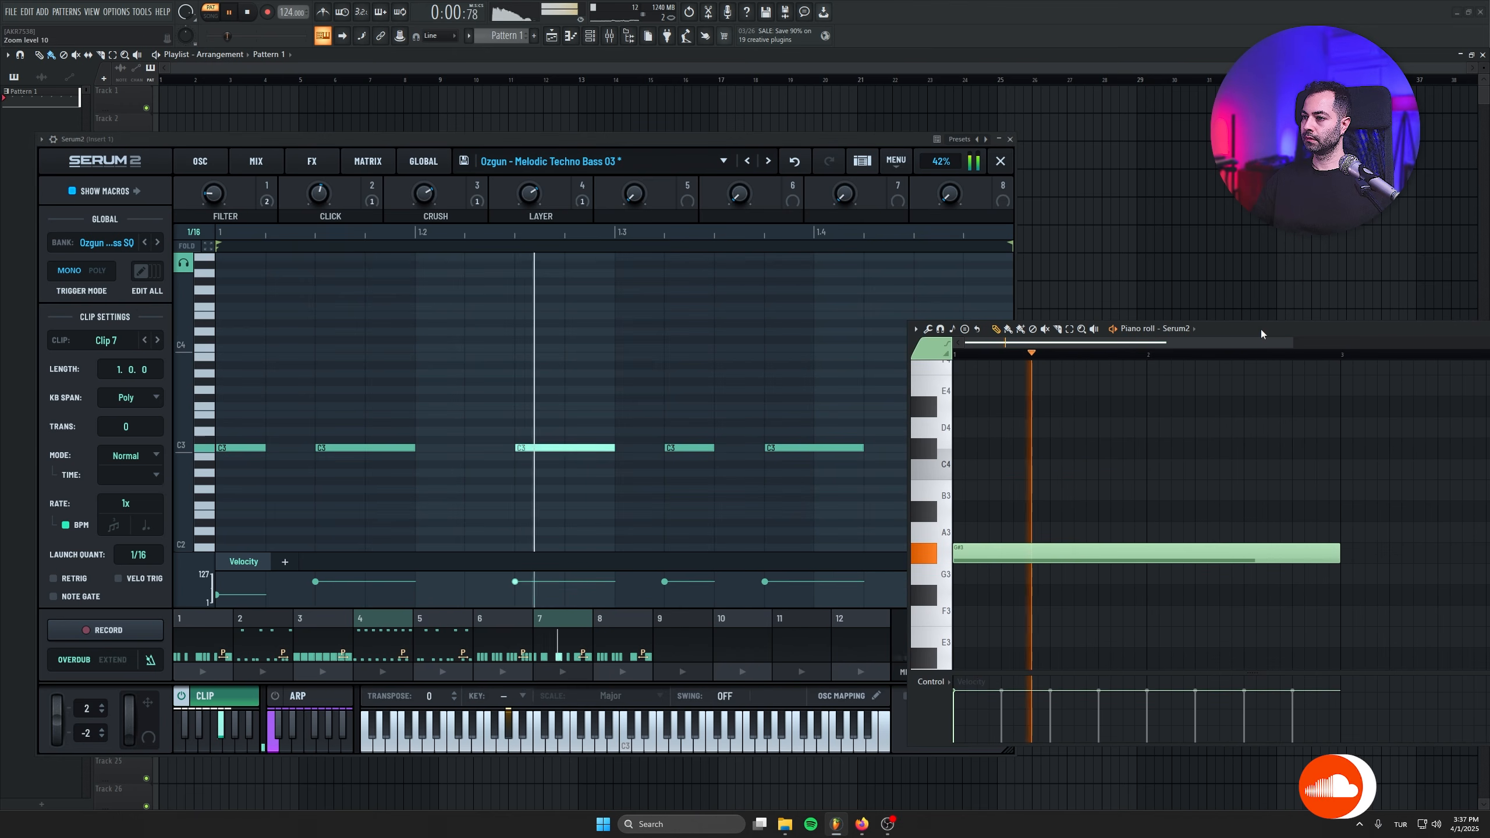
pyautogui.click(610, 618)
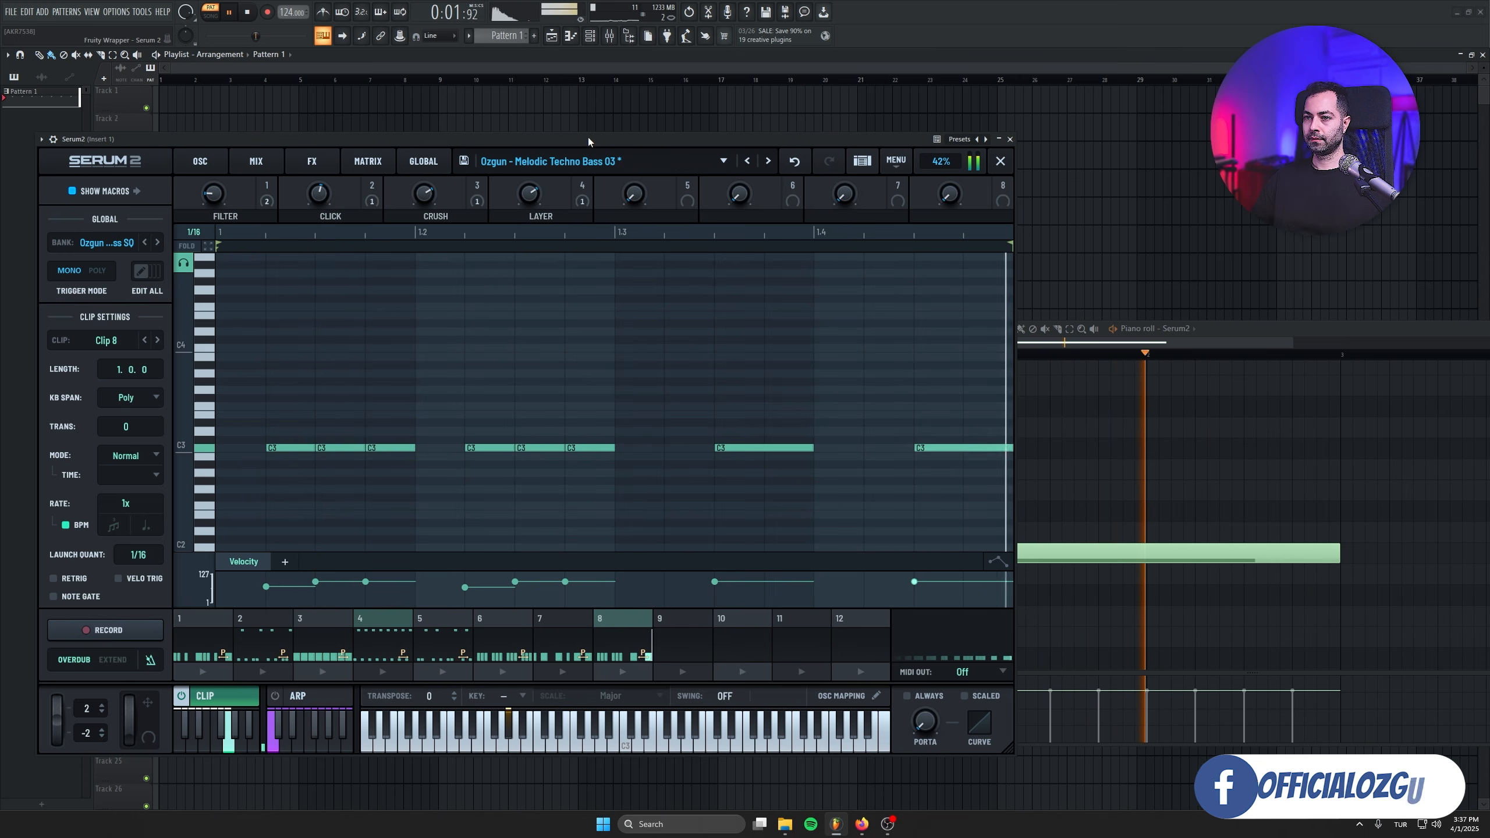
pyautogui.press('space')
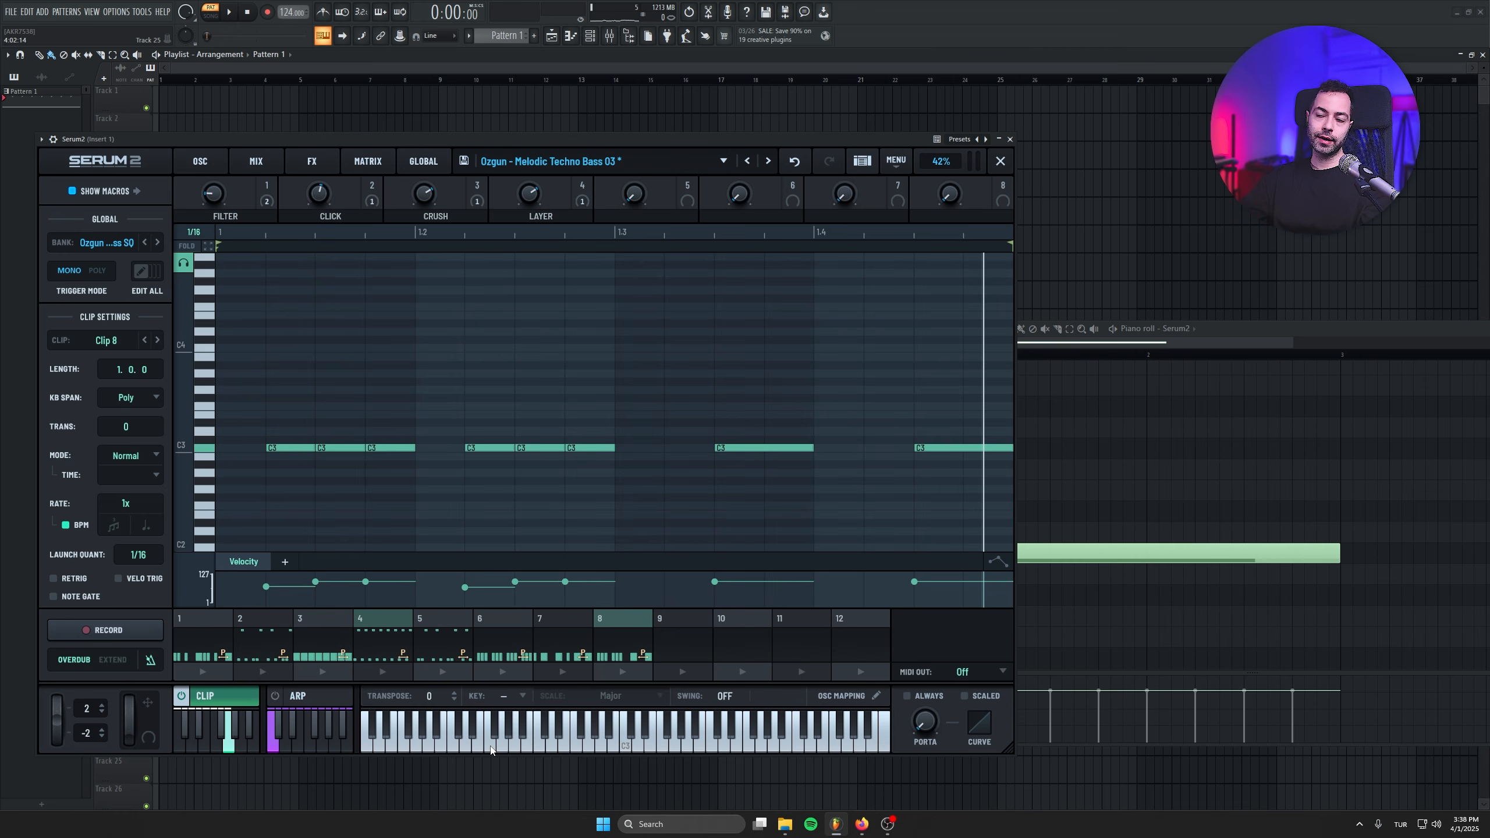
# - Load the 06 - BASS Analog preset from the S1 Presets folder OZGUN, Melodic Techno Academy, and show its oscillators
pyautogui.click(528, 161)
pyautogui.moveTo(518, 194)
pyautogui.moveTo(598, 258)
pyautogui.moveTo(715, 271)
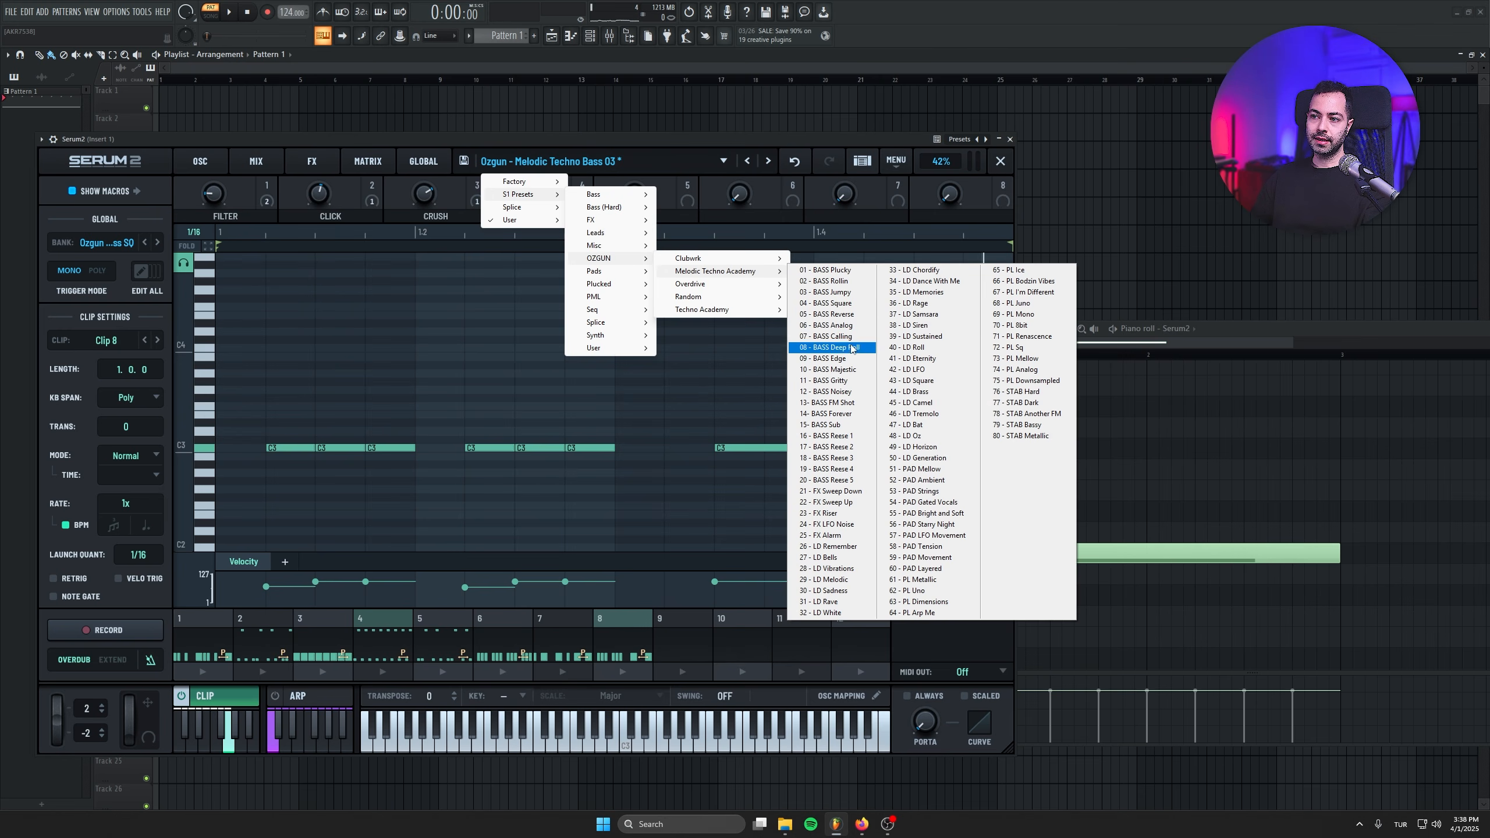
pyautogui.click(831, 327)
pyautogui.click(203, 164)
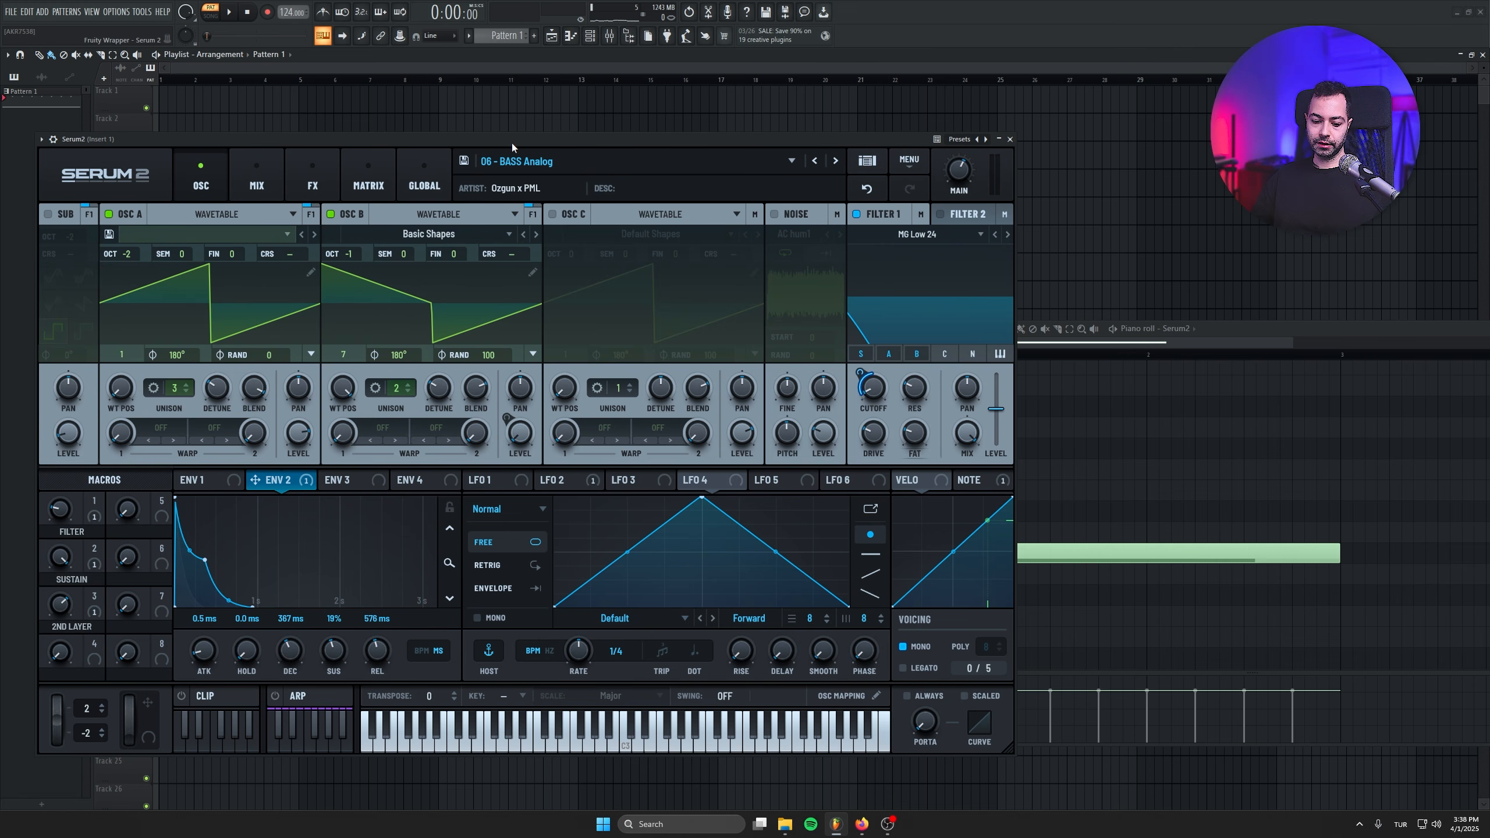
# - Lower the Sustain macro to its minimum and audition the bass preset with the held note
pyautogui.press('s')
pyautogui.press('s')
pyautogui.moveTo(60, 557); pyautogui.dragTo(75, 722)
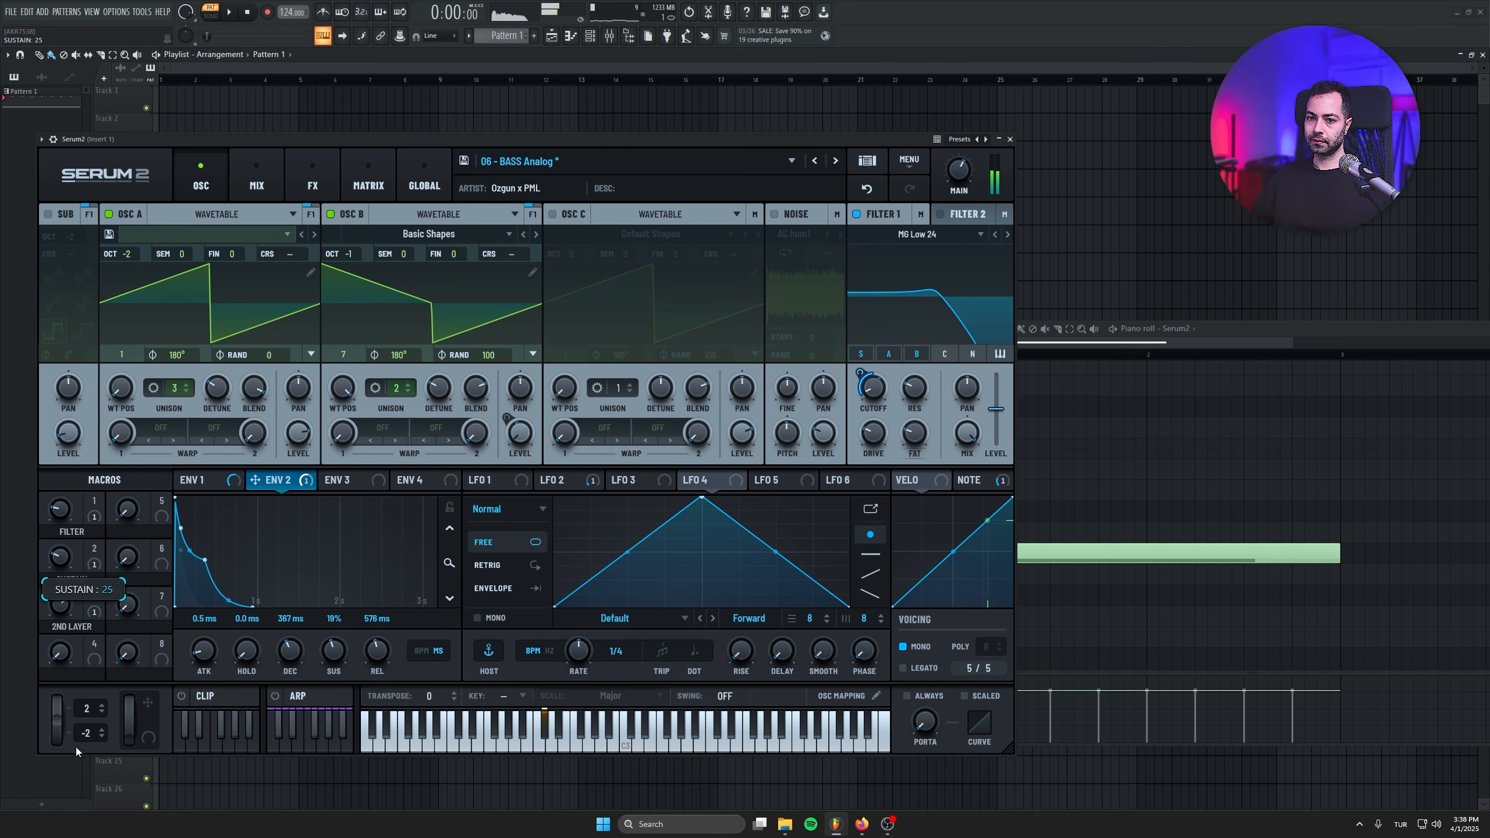
pyautogui.click(1282, 332)
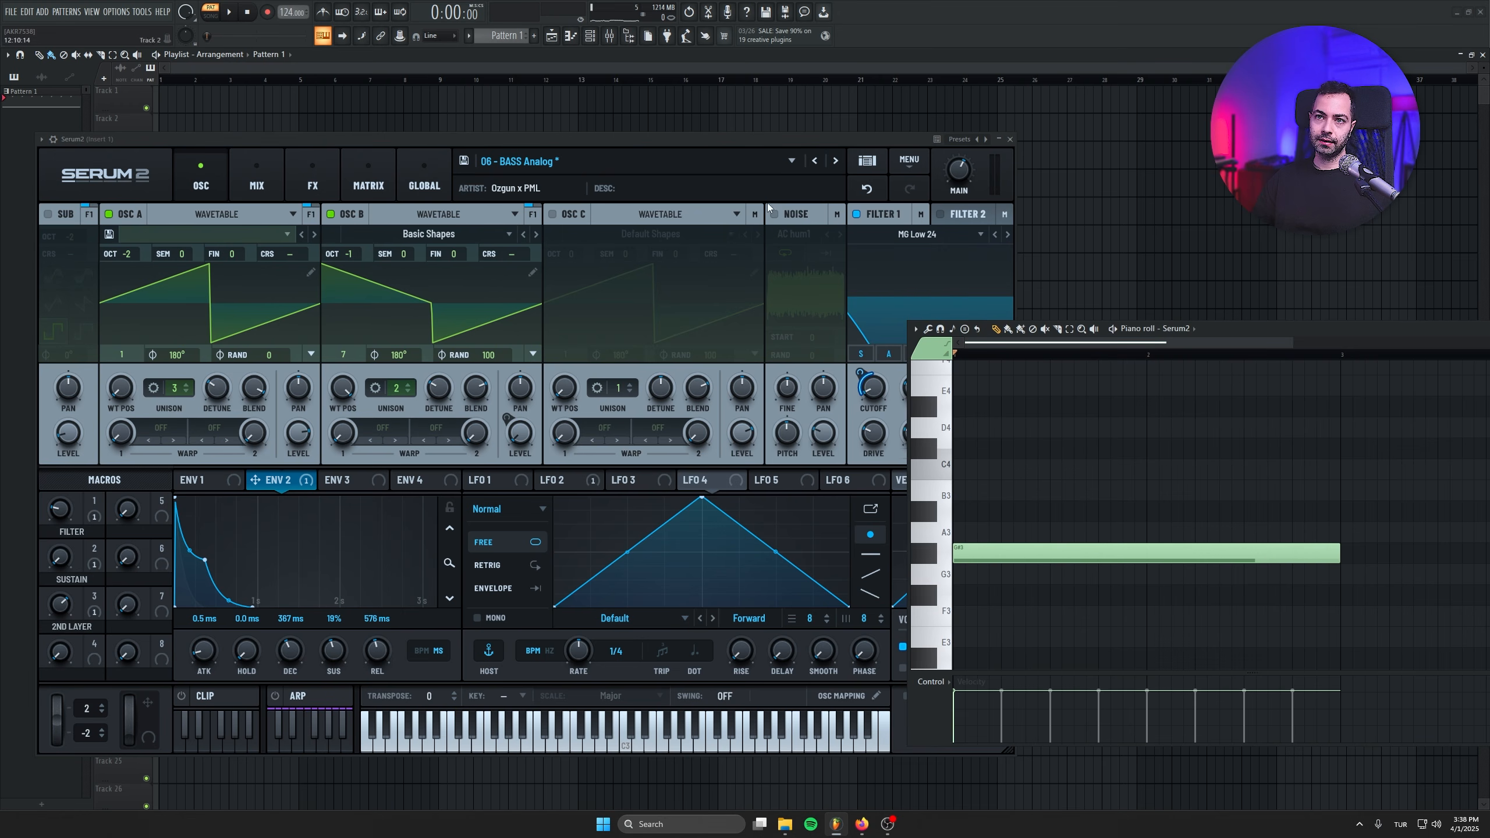
pyautogui.press('space')
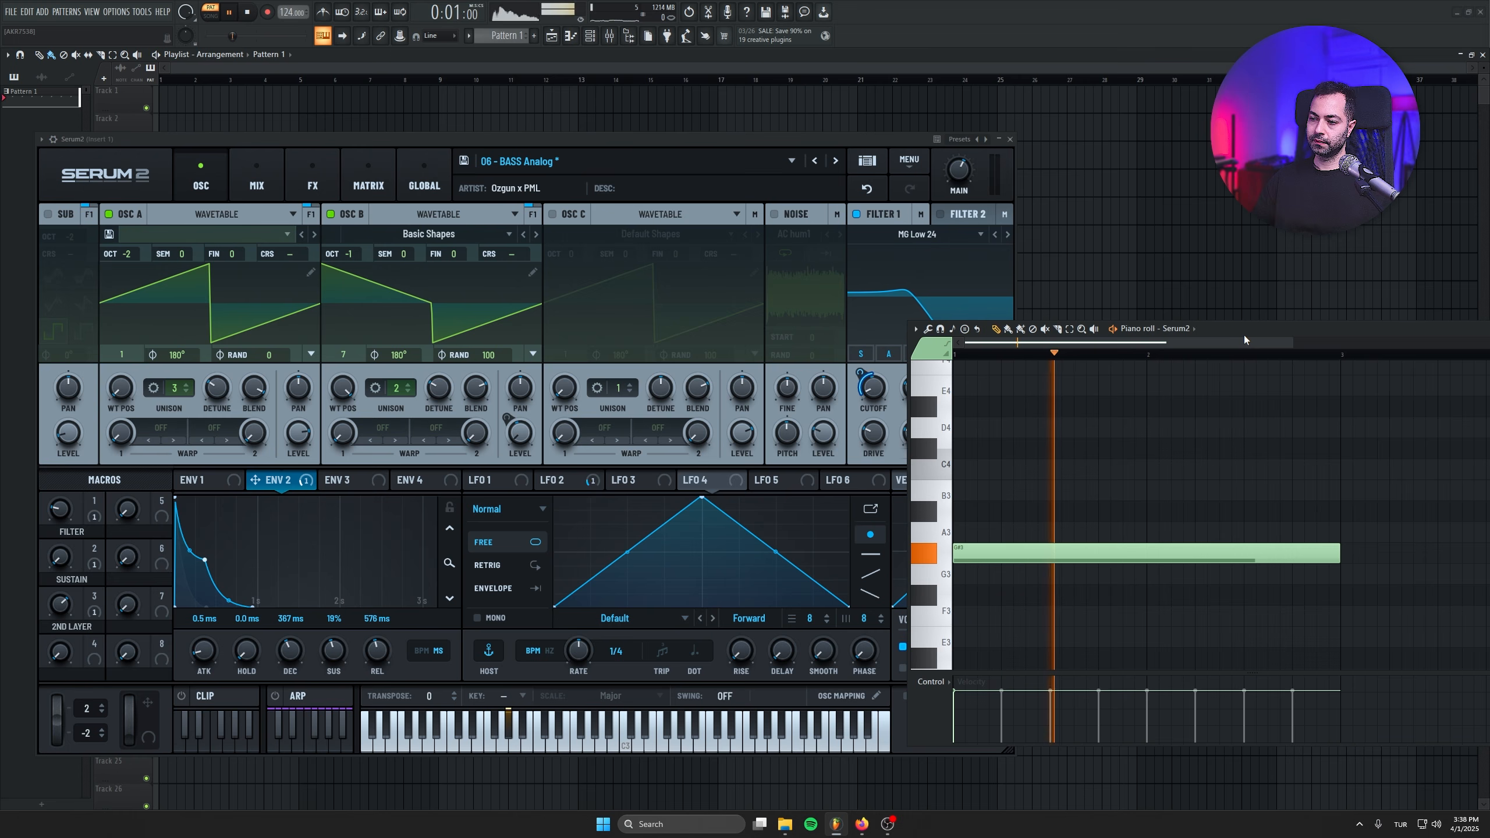
pyautogui.press('space')
pyautogui.click(397, 278)
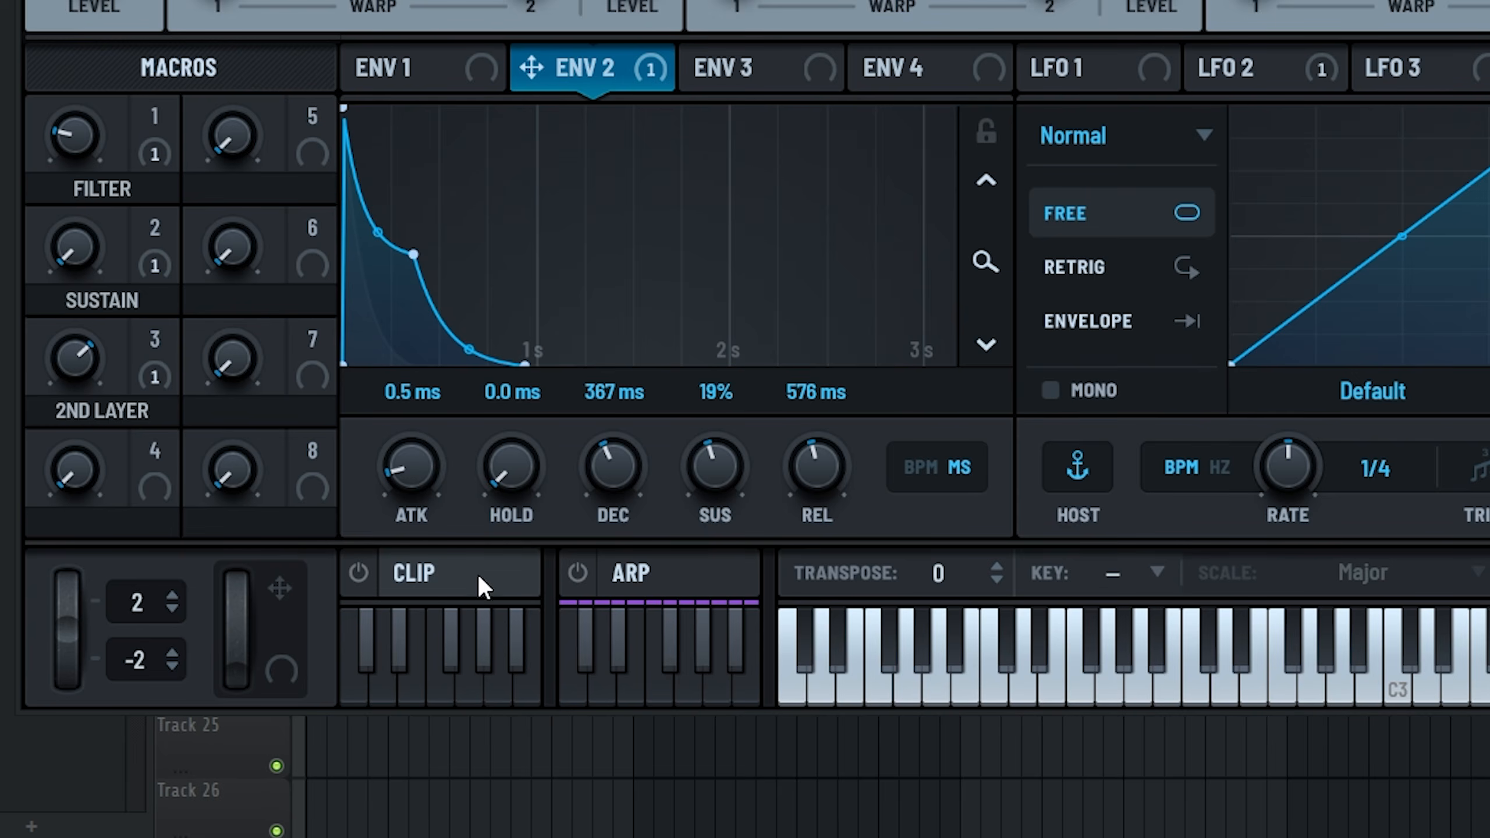
# - Enable the clip player and add sixteenth-long C3 notes to clip 1 at 1.1.2, 1.1.4, 1.2.3, 1.3.1, 1.3.3 and 1.4.3
pyautogui.click(482, 566)
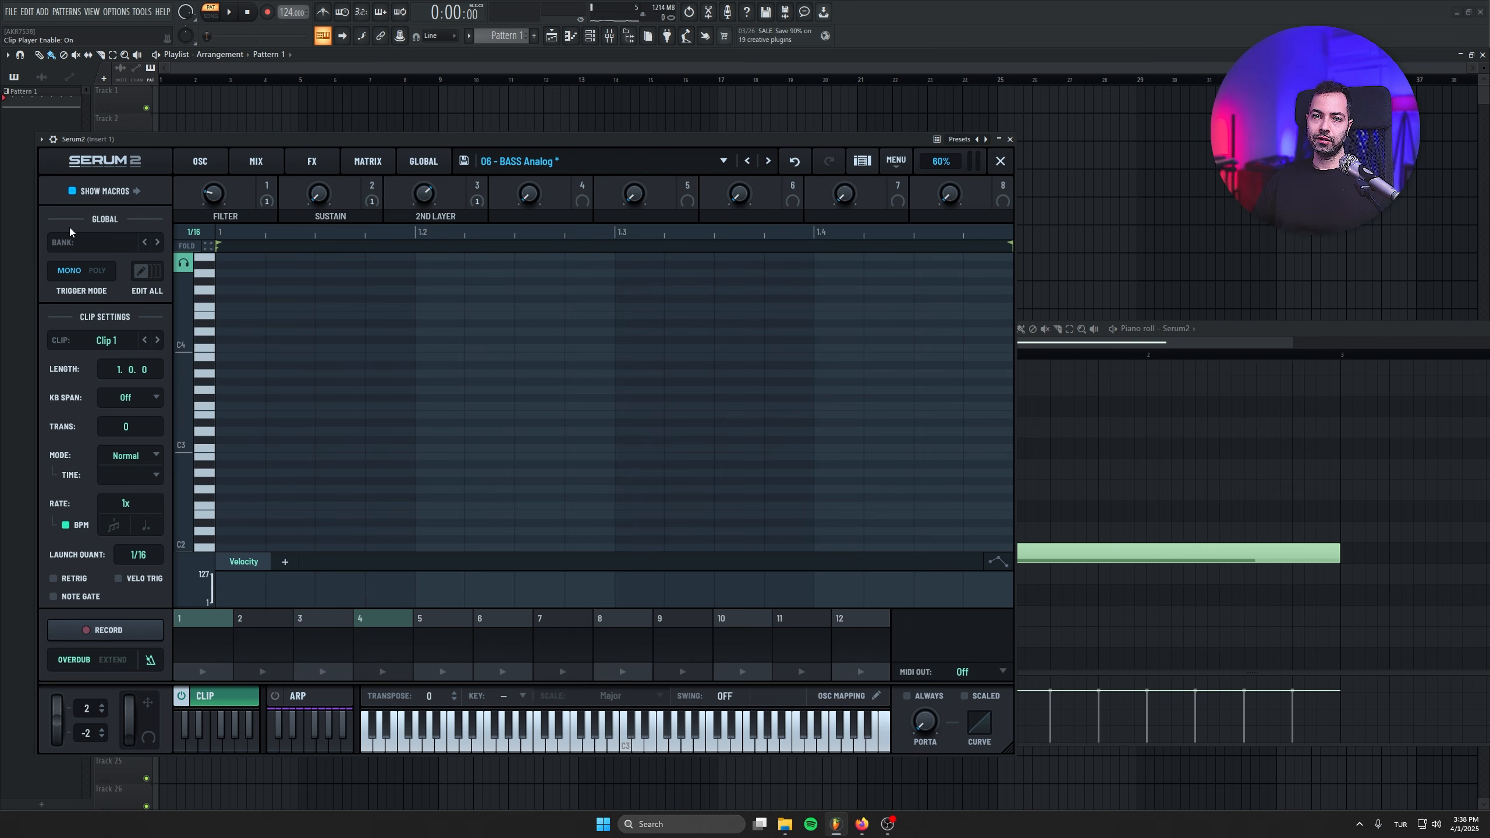
pyautogui.click(266, 450)
pyautogui.click(368, 449)
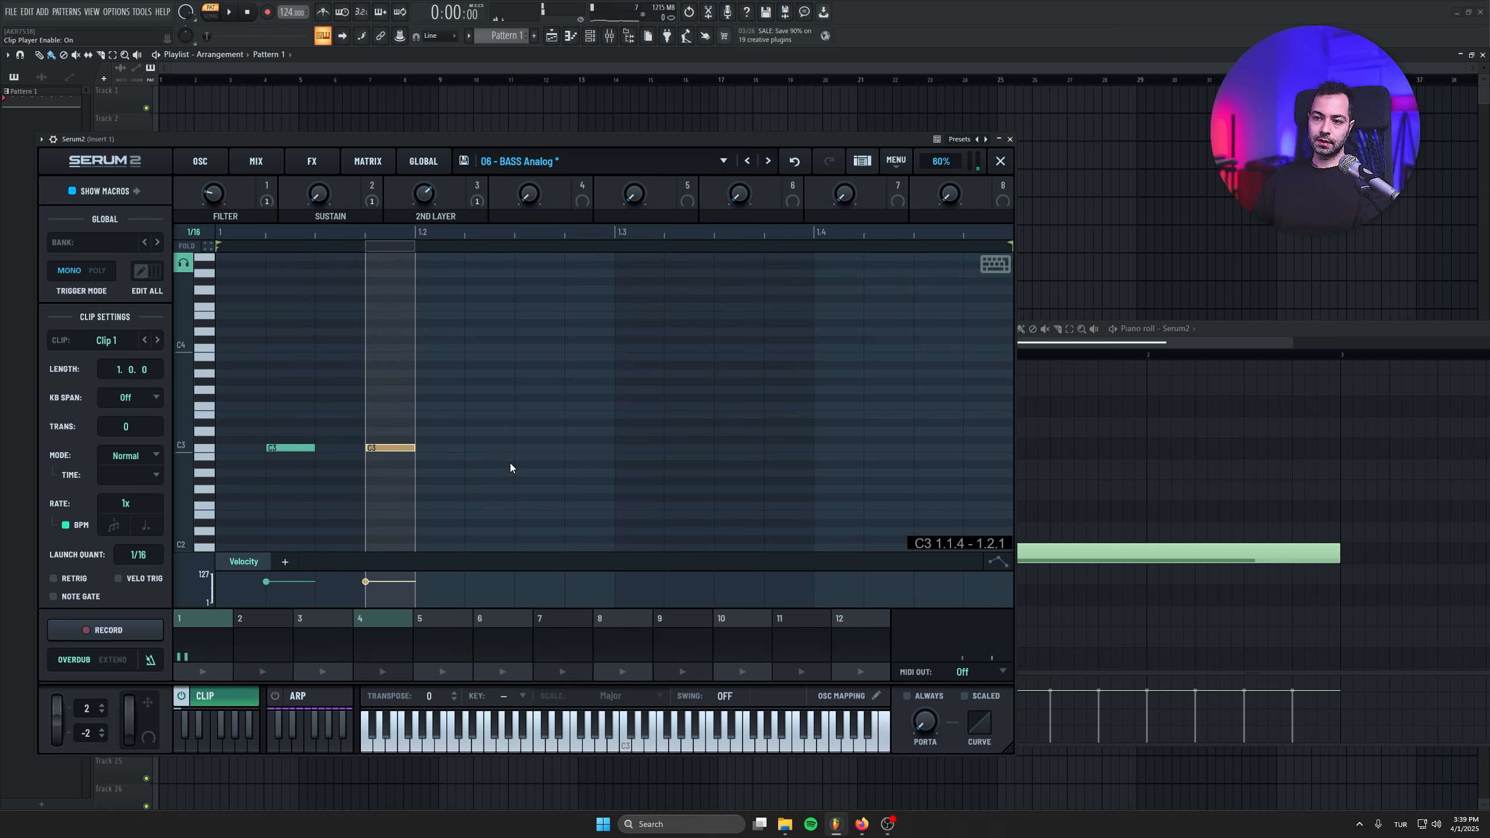
pyautogui.click(519, 449)
pyautogui.click(661, 450)
pyautogui.click(734, 449)
pyautogui.click(911, 447)
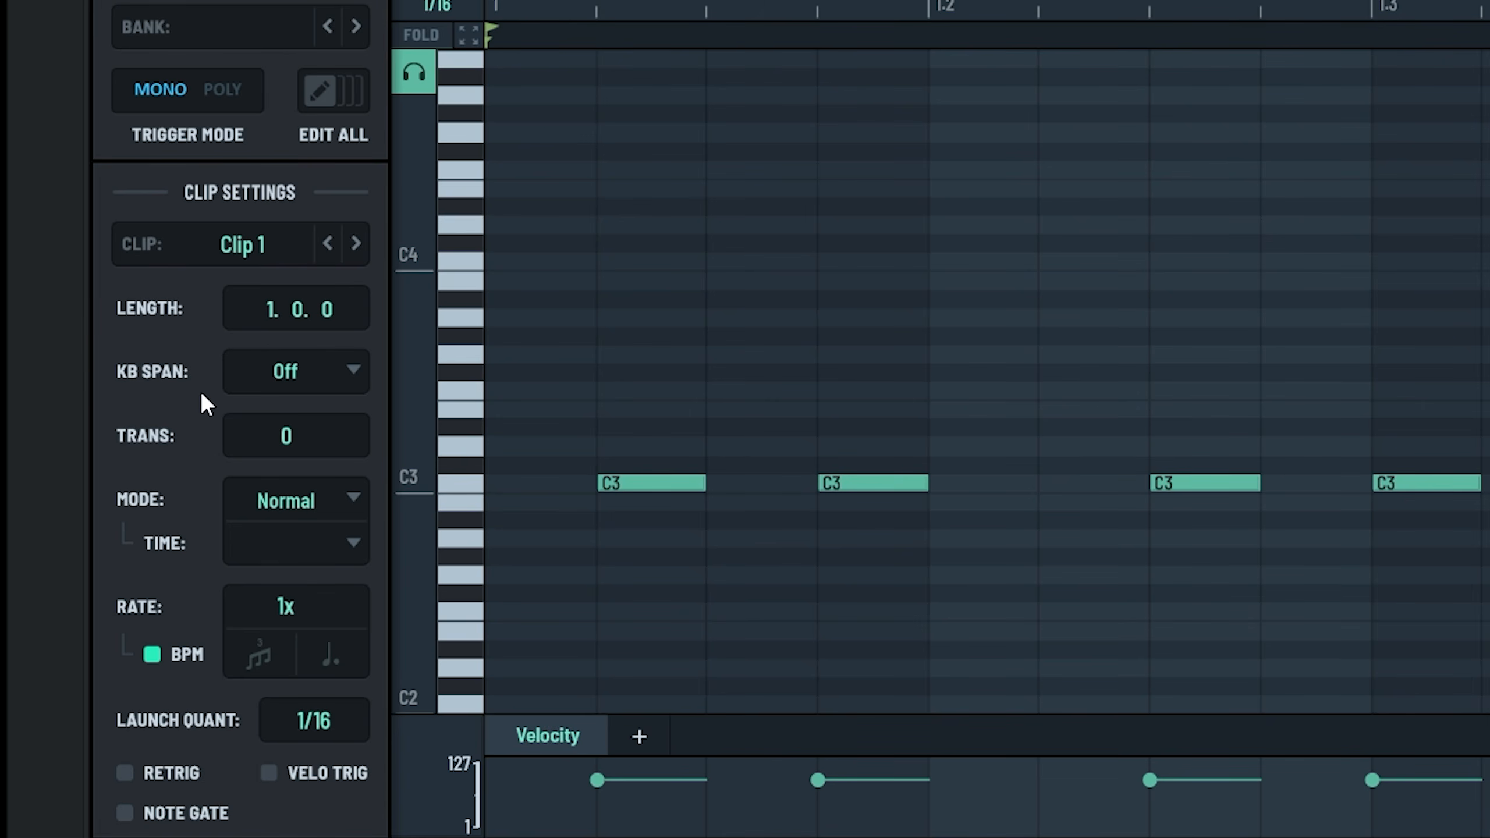
# - Set clip 1's KB Span to Poly and transpose all its notes up one octave to C4, checking by playback
pyautogui.click(287, 369)
pyautogui.click(301, 464)
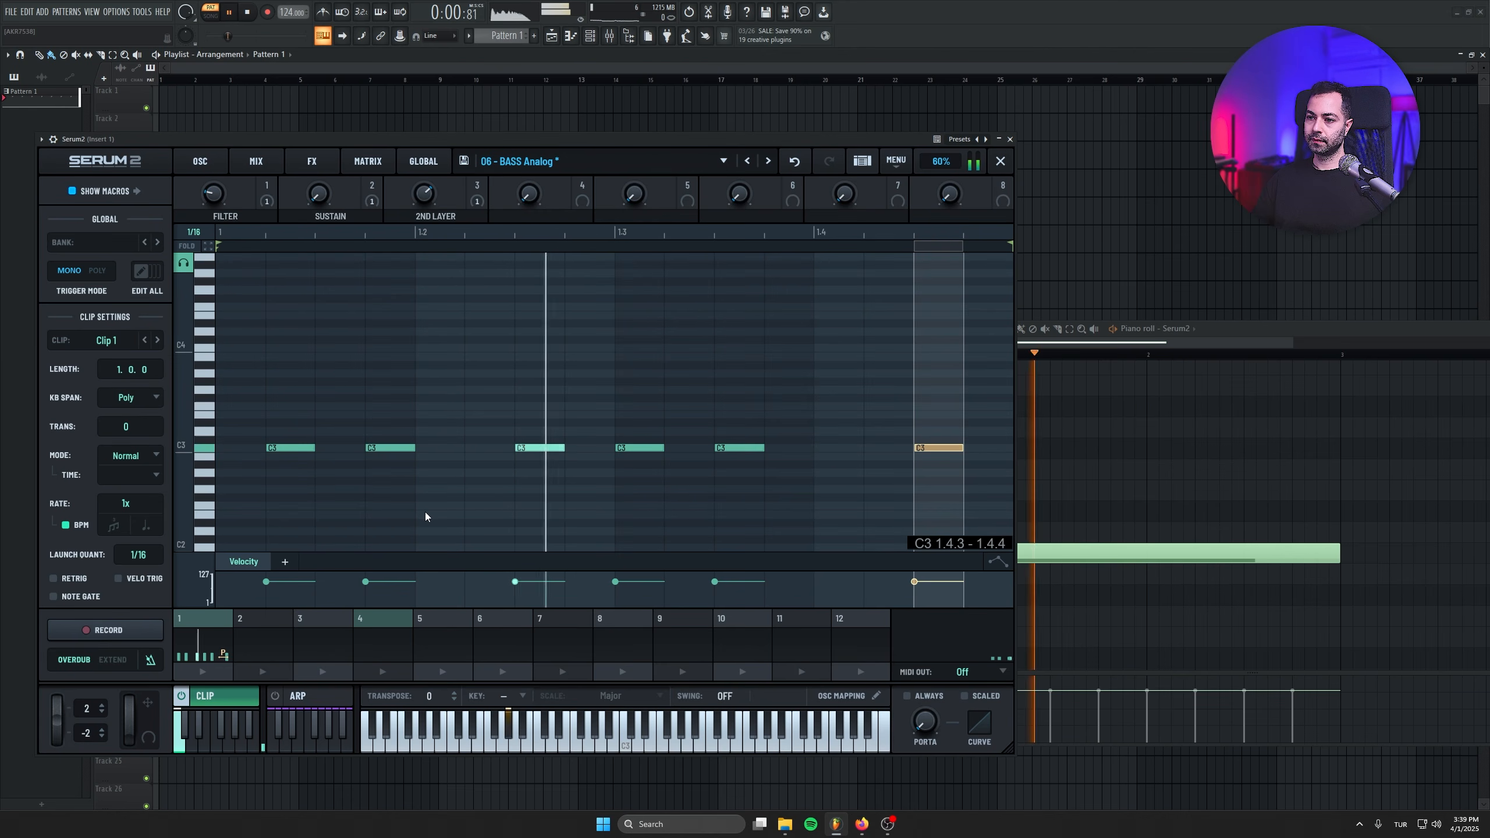
pyautogui.moveTo(263, 405); pyautogui.dragTo(960, 546)
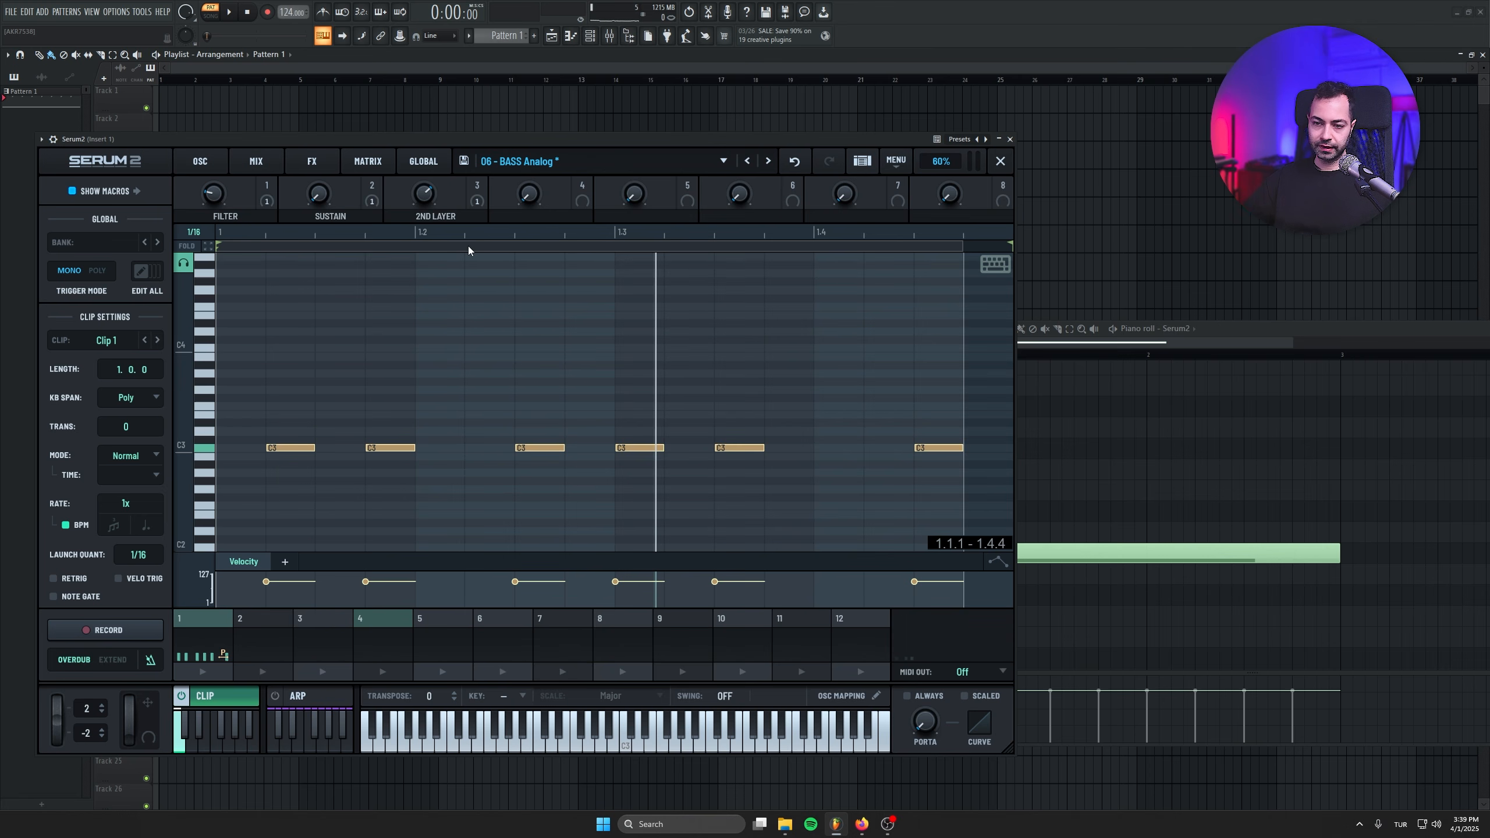
pyautogui.hotkey('shift', 'Up')
pyautogui.press('space')
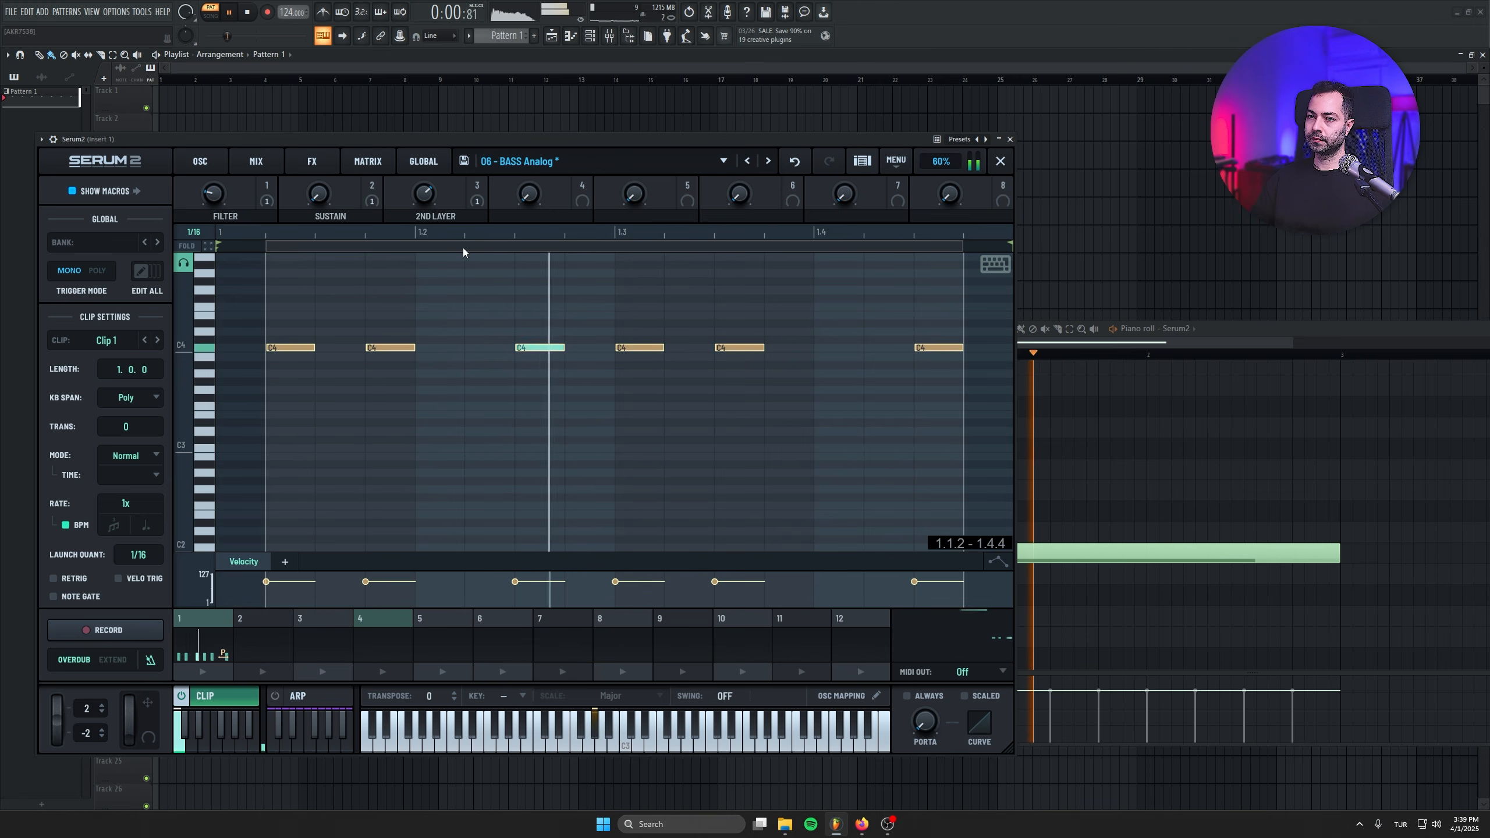
pyautogui.press('space')
# - Shift the C4 notes at 1.3.1 and 1.3.3 to 1.3.2 and 1.3.4, and restore the C4 note at 1.1.2
pyautogui.doubleClick(638, 348)
pyautogui.doubleClick(673, 347)
pyautogui.click(646, 347)
pyautogui.moveTo(647, 347); pyautogui.dragTo(777, 347)
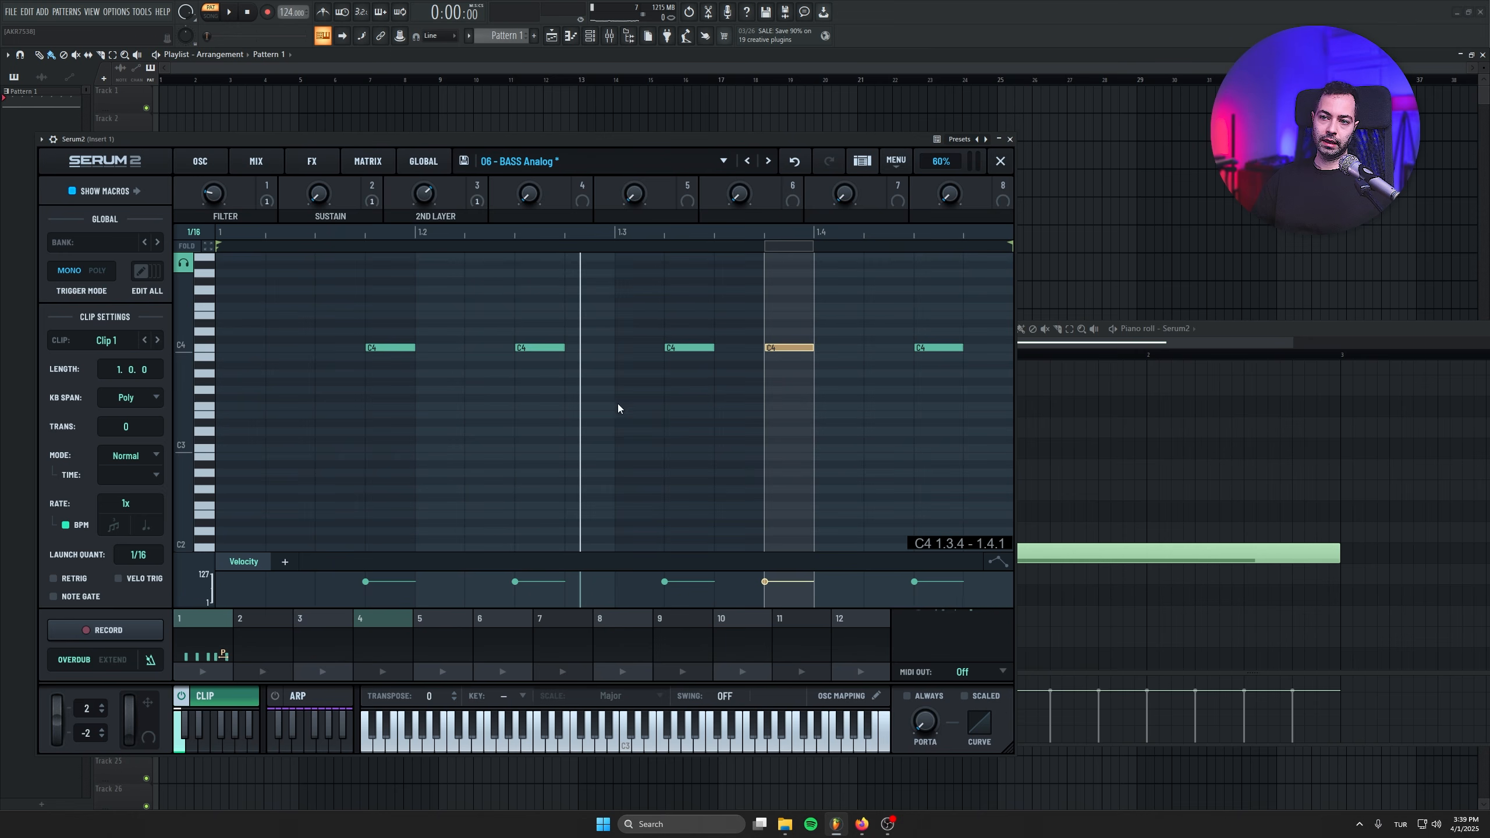
pyautogui.press('space')
pyautogui.doubleClick(279, 347)
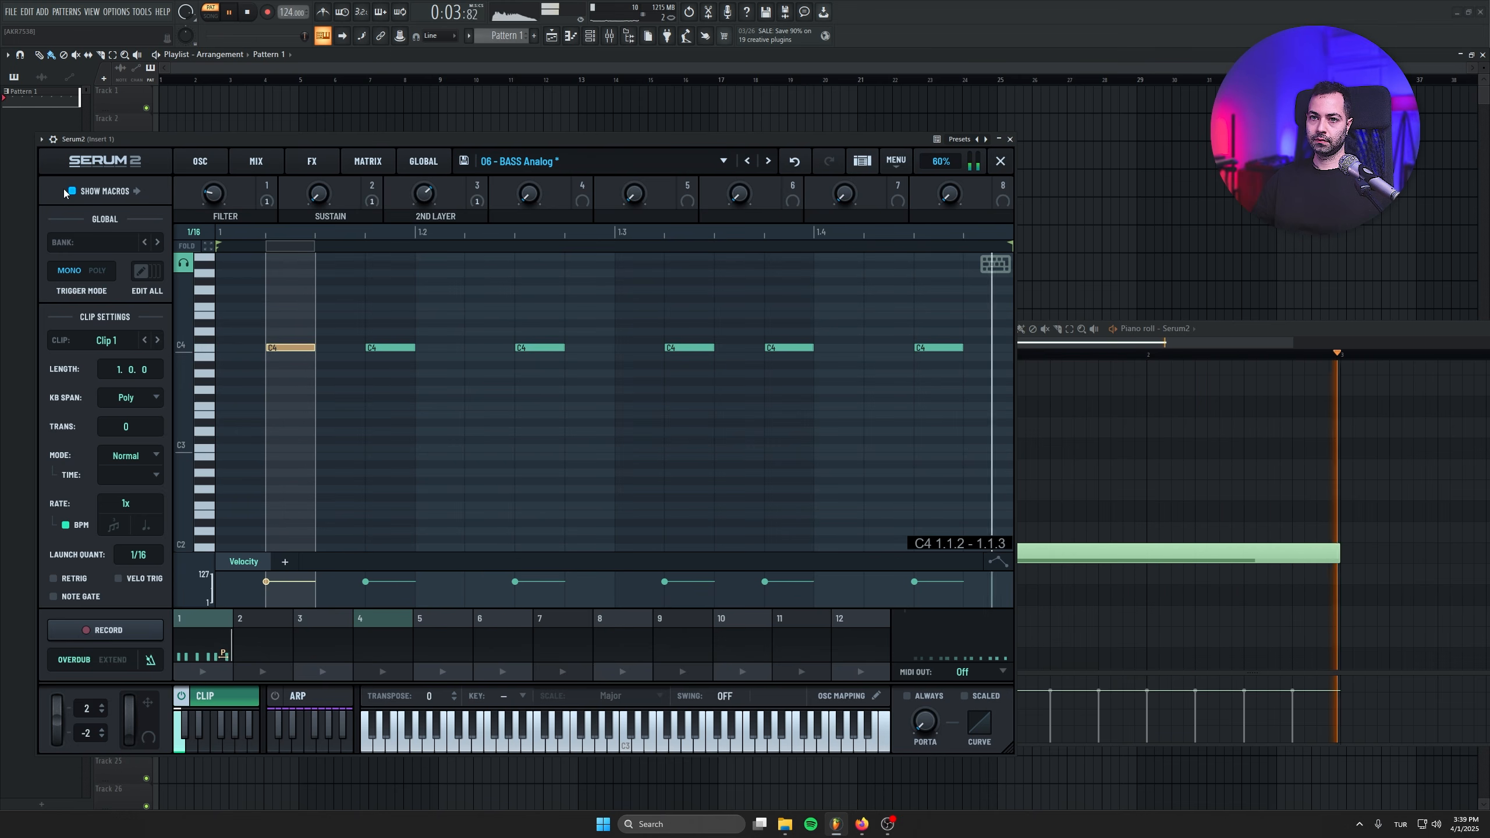
# - Shape the bass during playback by adjusting the Sustain and 2nd Layer macros and setting Filter to 10, then stop
pyautogui.moveTo(218, 196); pyautogui.dragTo(224, 313)
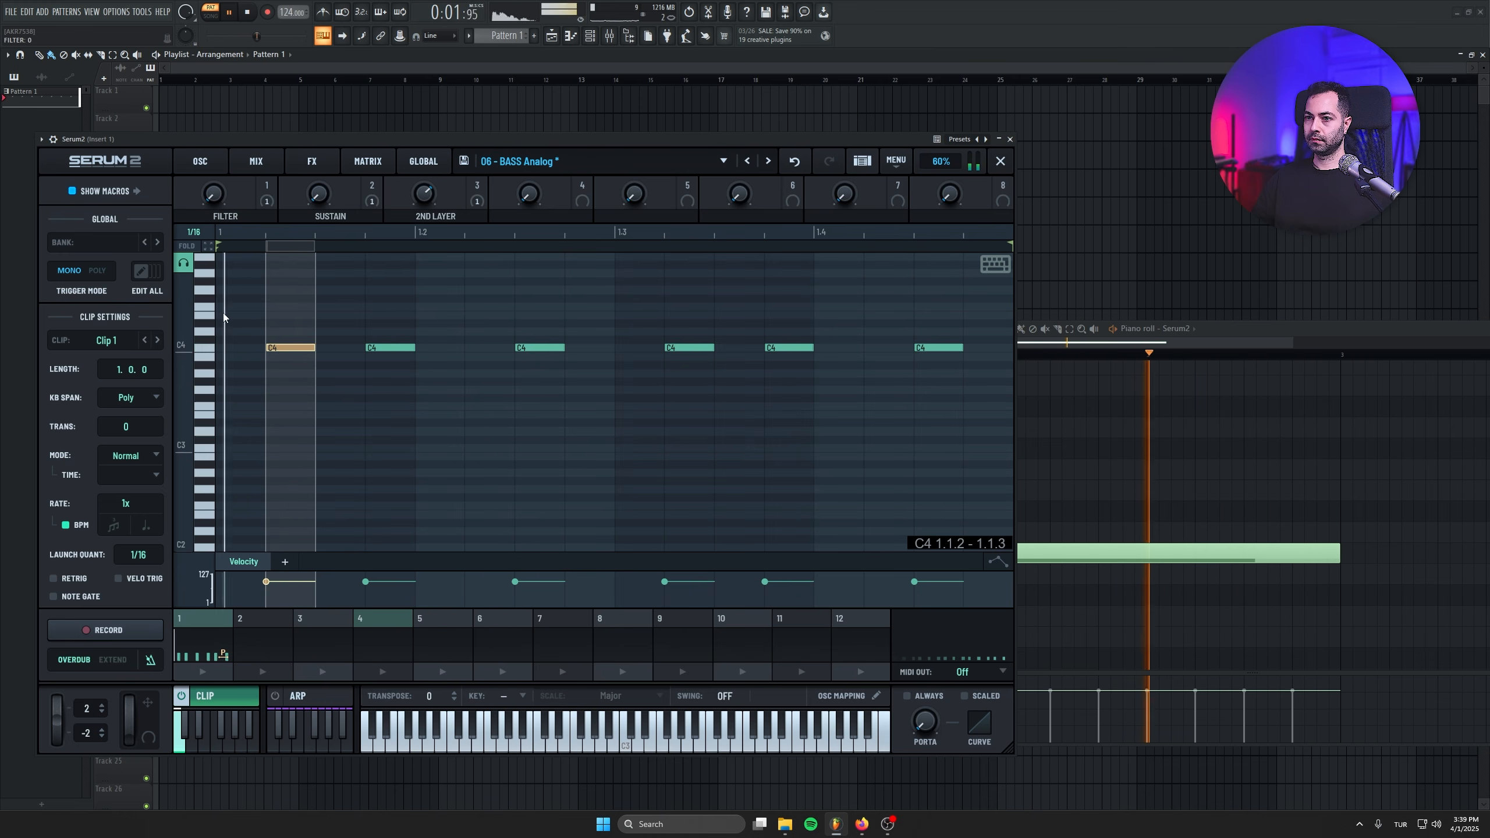
pyautogui.click(245, 329)
pyautogui.moveTo(207, 193)
pyautogui.mouseDown()
pyautogui.moveTo(203, 170)
pyautogui.moveTo(201, 189)
pyautogui.mouseUp()
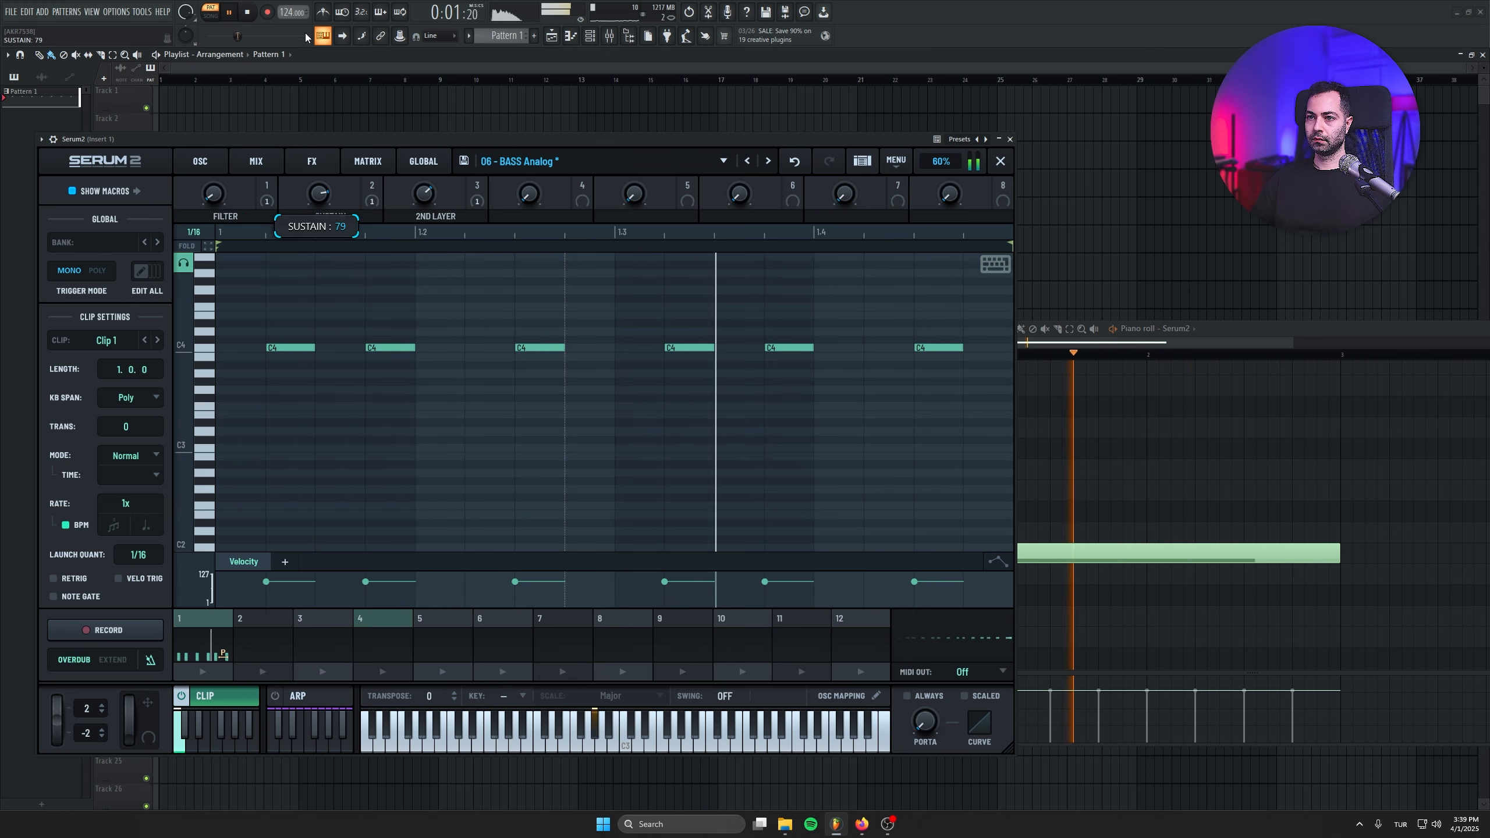
pyautogui.moveTo(425, 195); pyautogui.dragTo(413, 235)
pyautogui.moveTo(213, 197)
pyautogui.mouseDown()
pyautogui.moveTo(218, 222)
pyautogui.moveTo(213, 176)
pyautogui.mouseUp()
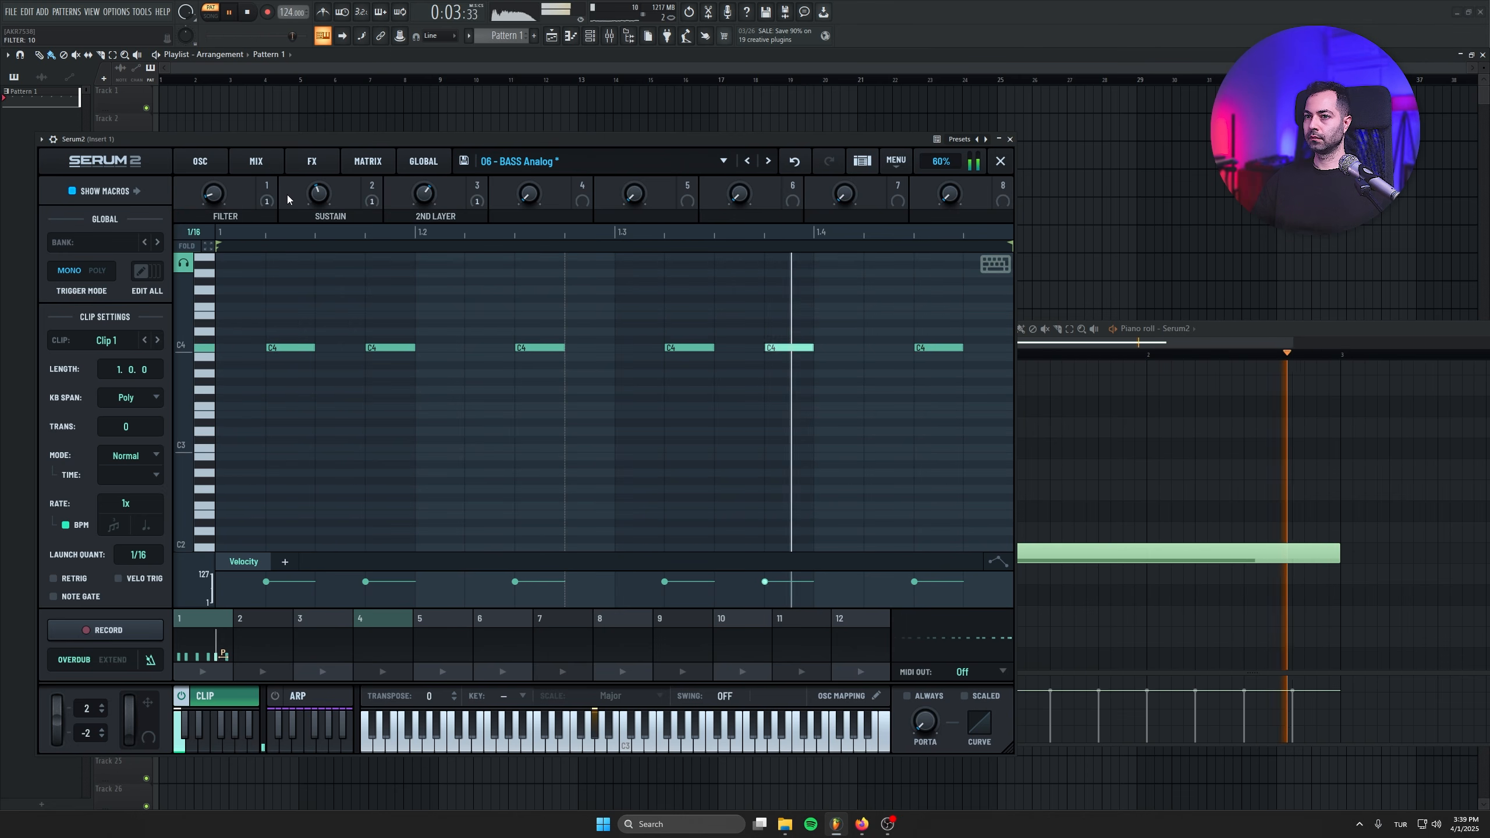
pyautogui.press('space')
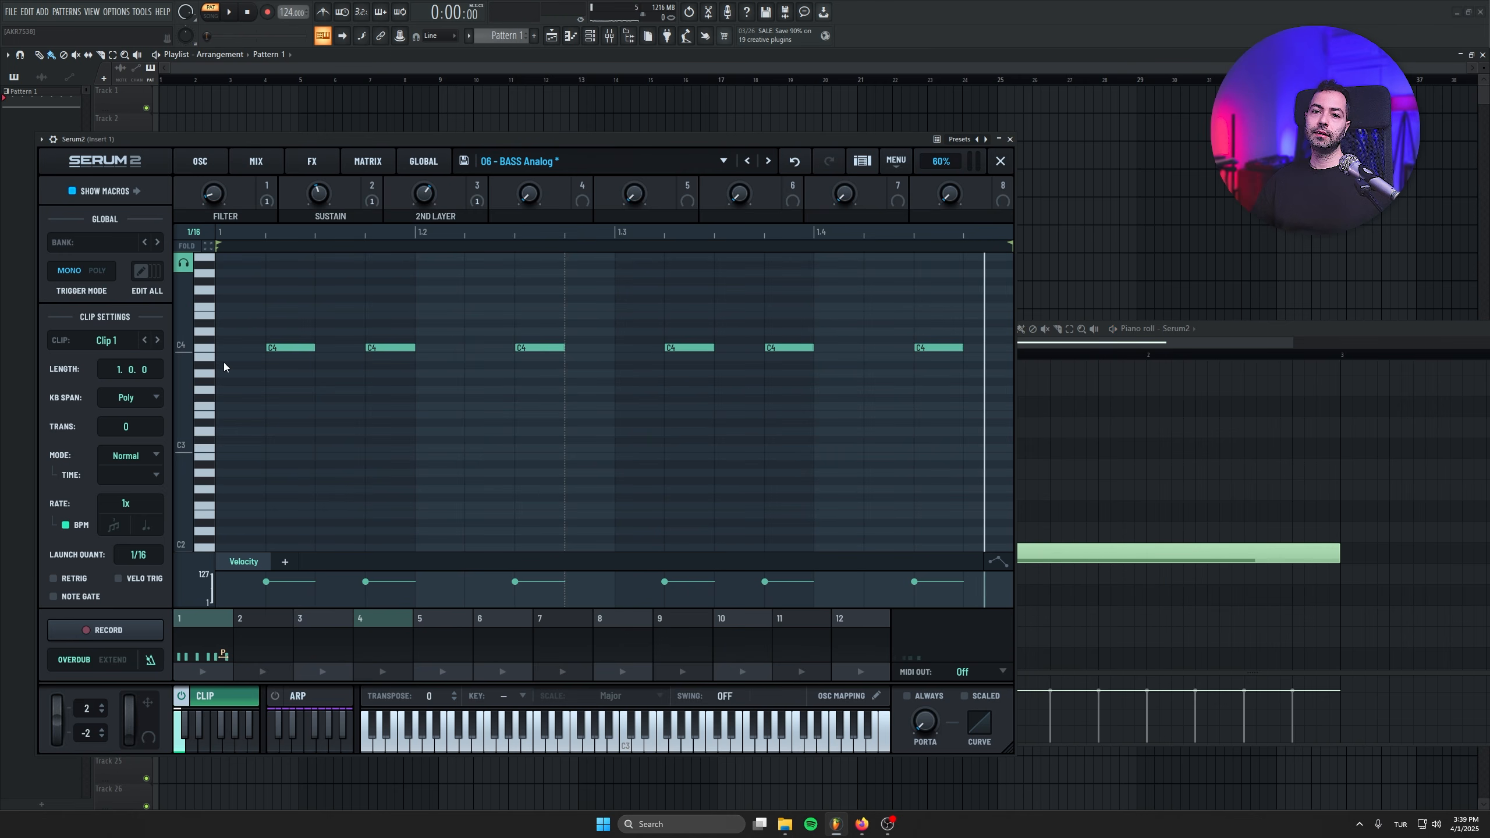
# - Fill clip 2 with sixteenth-long C4 notes on the second, third and fourth sixteenths of all four beats
pyautogui.click(258, 634)
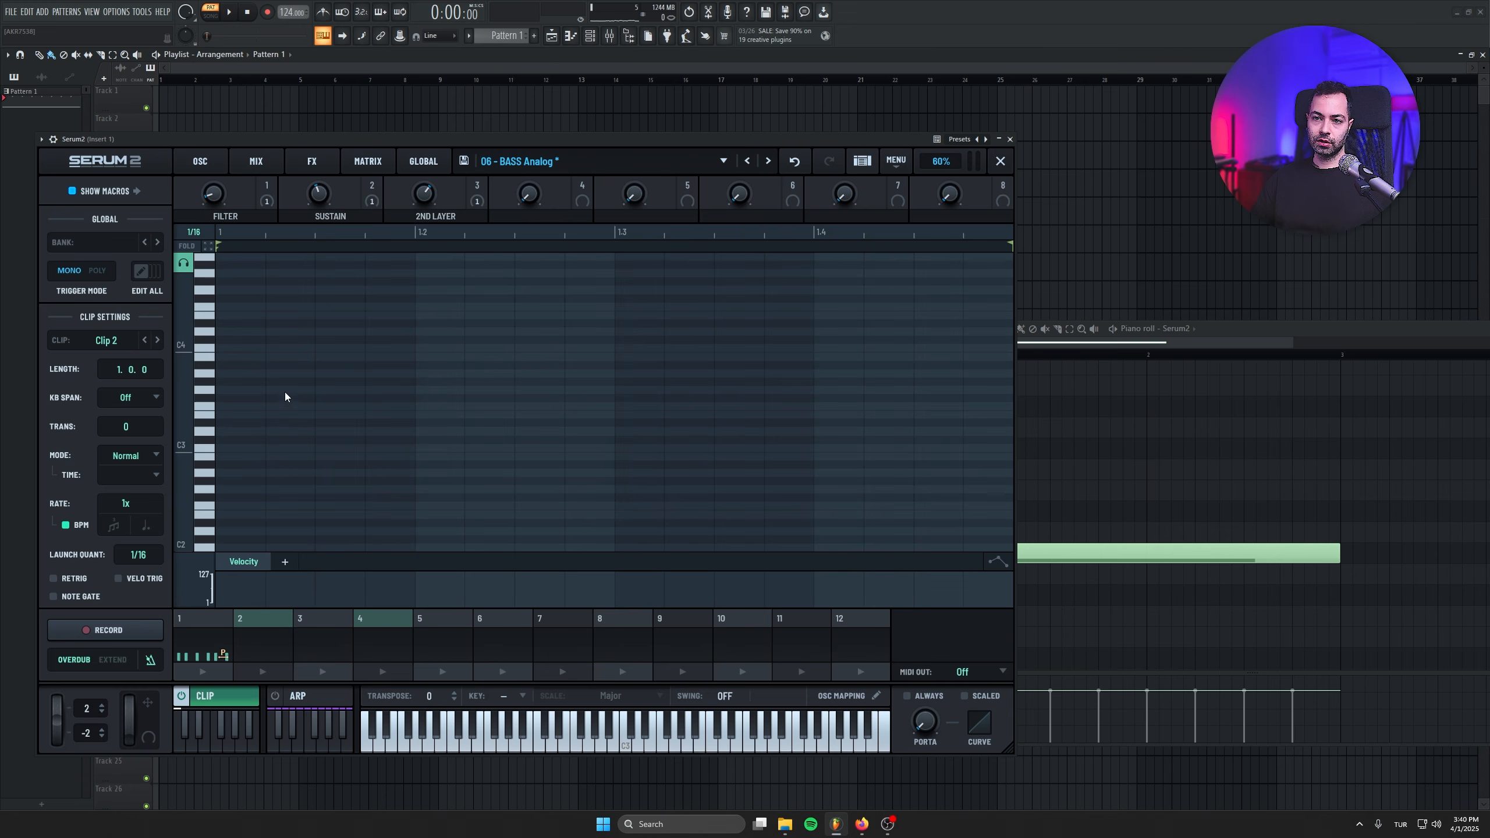
pyautogui.click(273, 350)
pyautogui.click(344, 348)
pyautogui.click(390, 349)
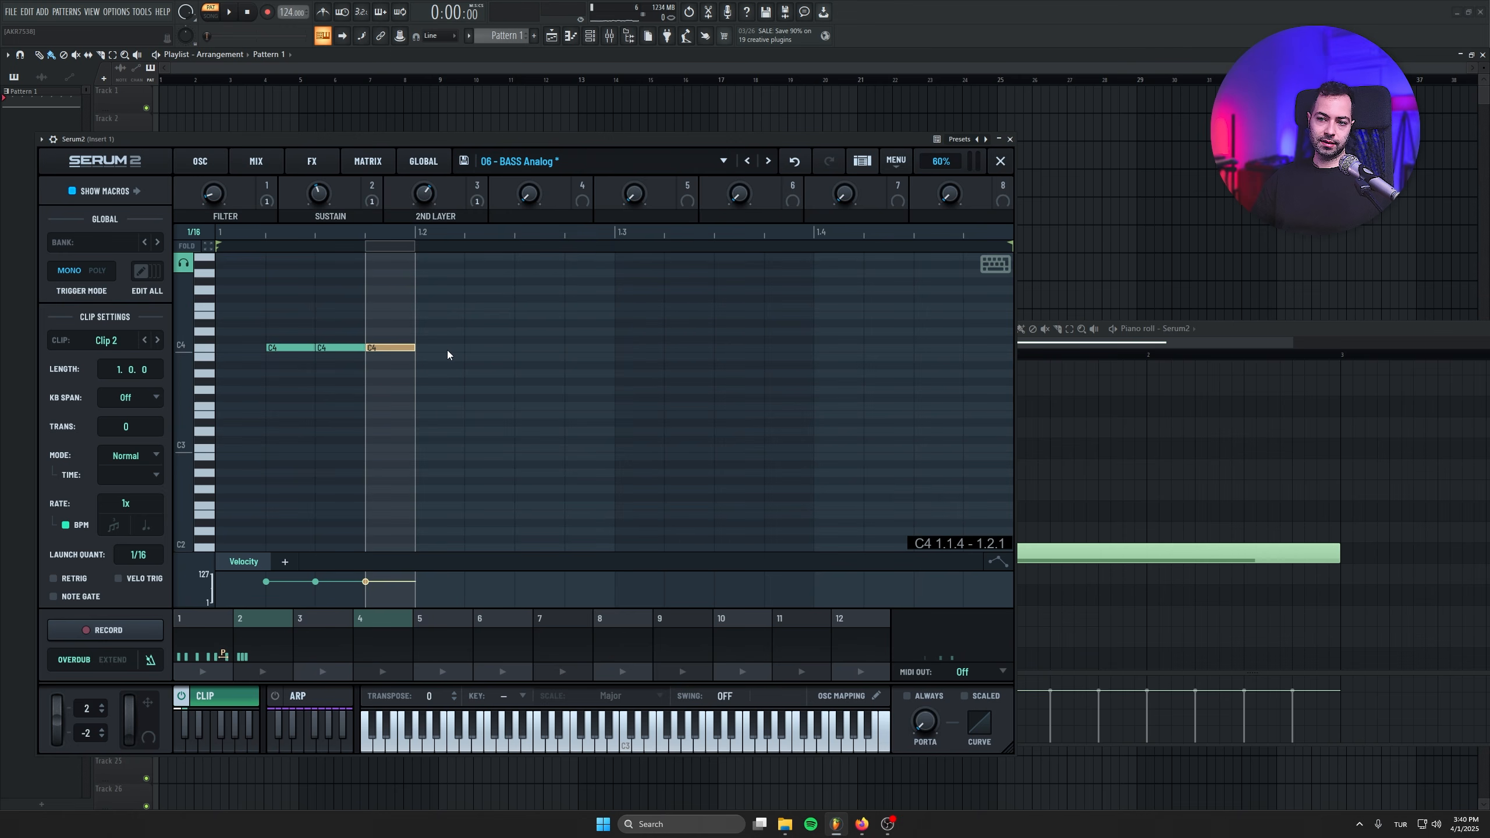
pyautogui.click(474, 349)
pyautogui.click(524, 350)
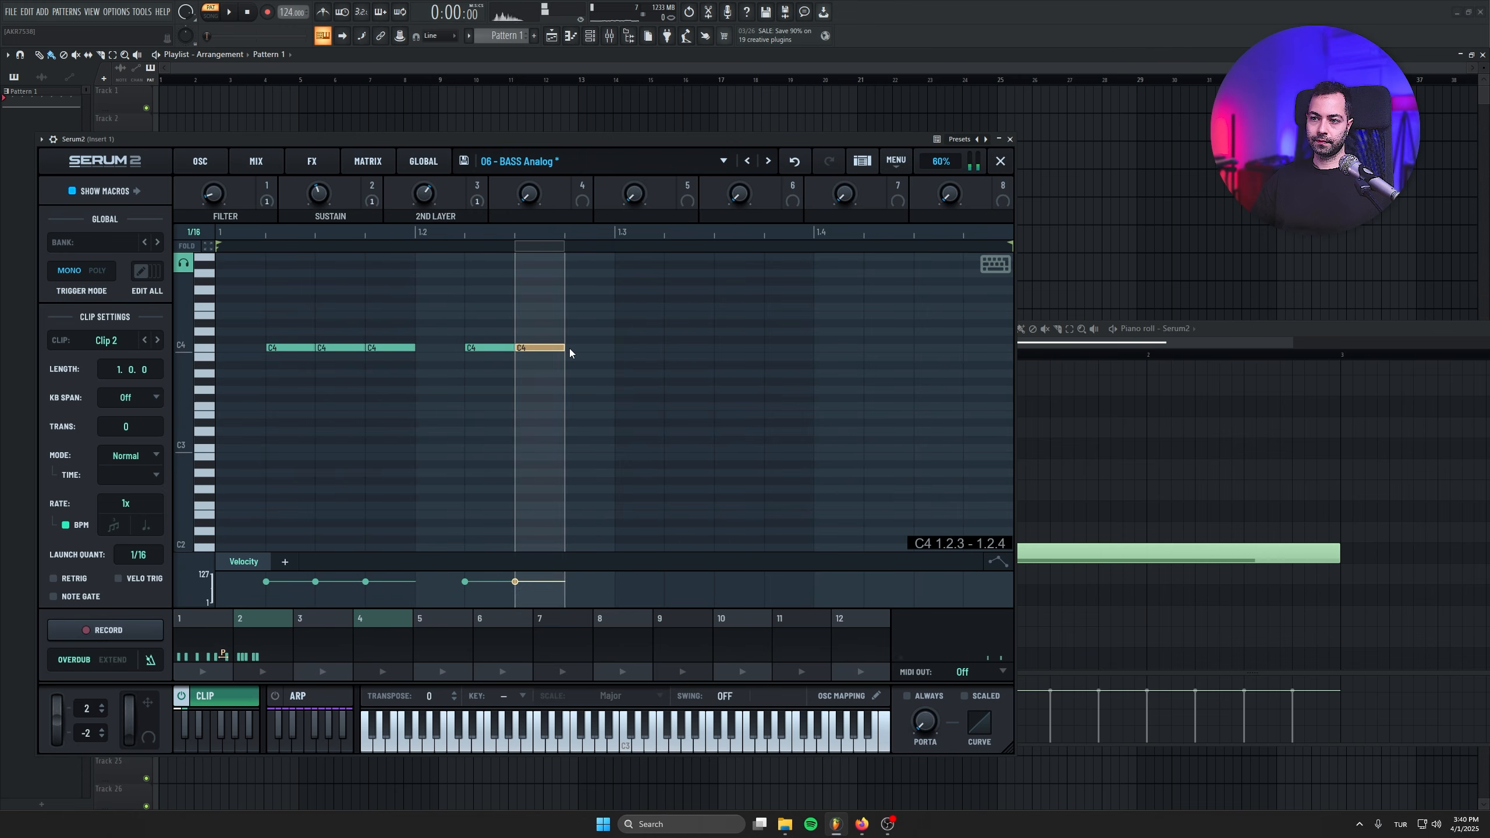
pyautogui.click(570, 348)
pyautogui.click(674, 348)
pyautogui.click(742, 348)
pyautogui.click(780, 341)
pyautogui.moveTo(785, 343); pyautogui.dragTo(785, 349)
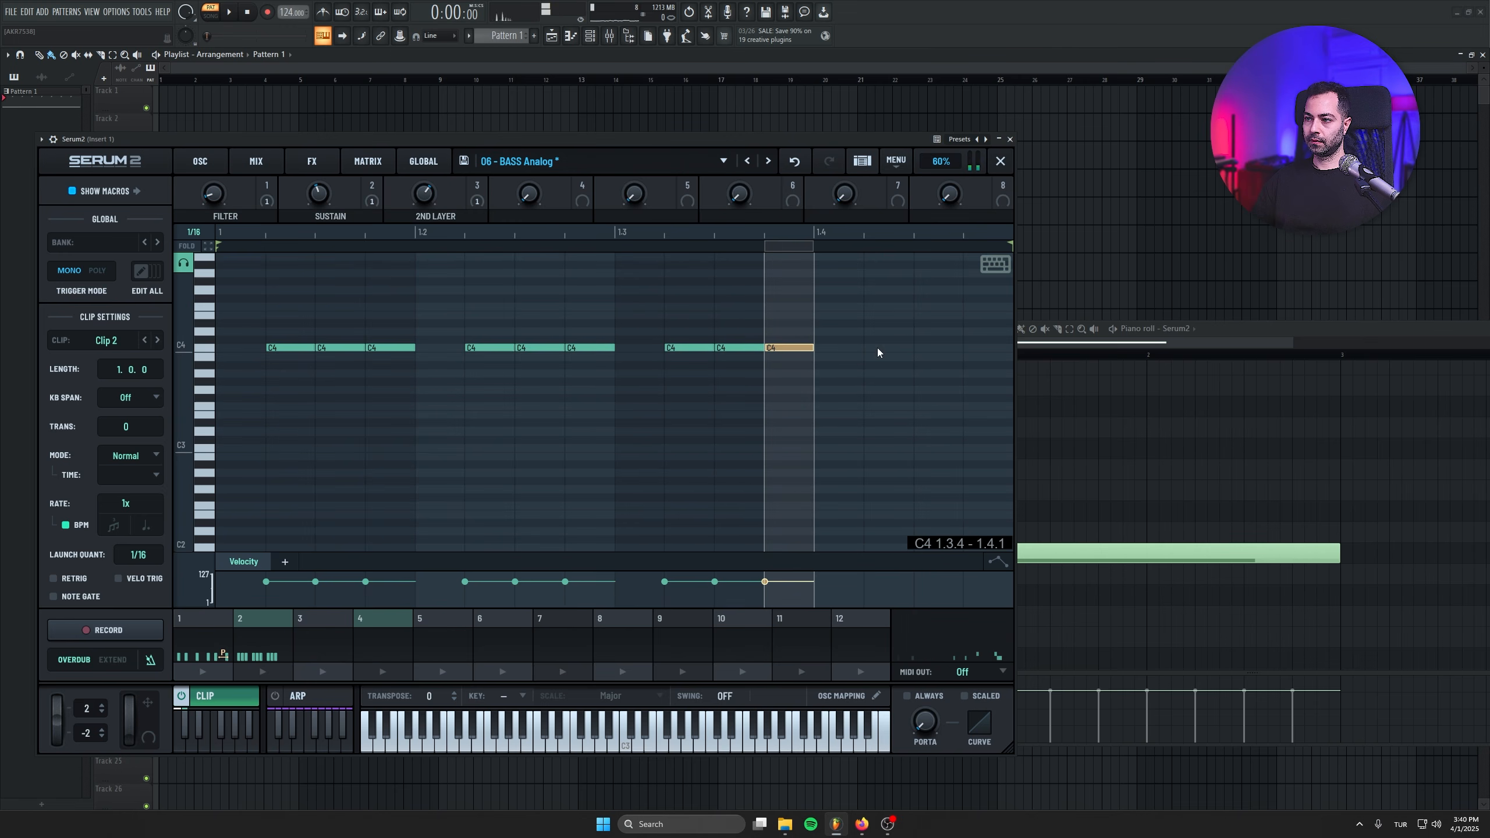
pyautogui.click(878, 347)
pyautogui.click(934, 347)
pyautogui.click(985, 349)
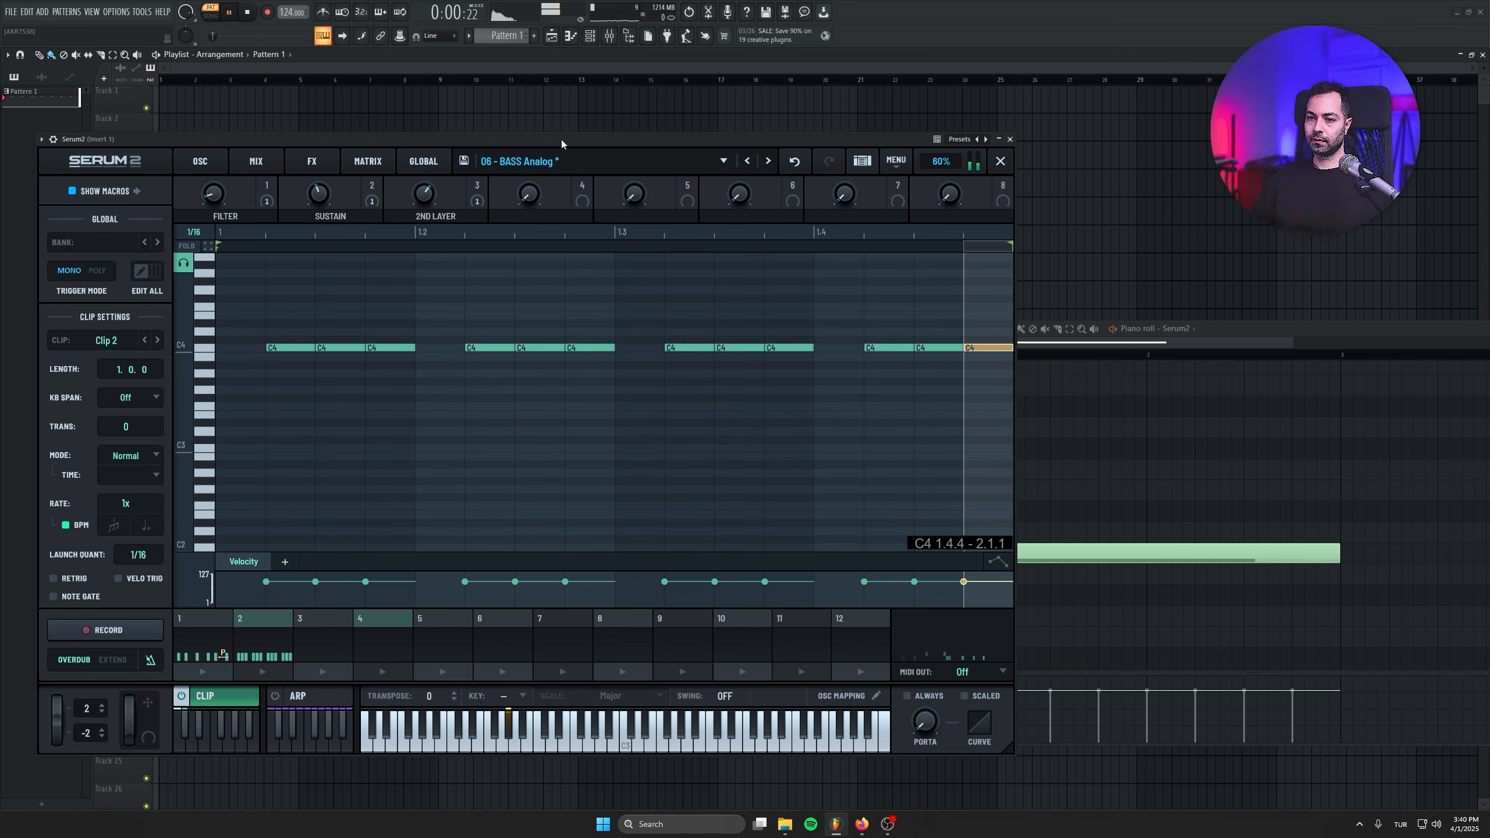
# - Set clip 2's KB Span to Poly and play it
pyautogui.click(130, 398)
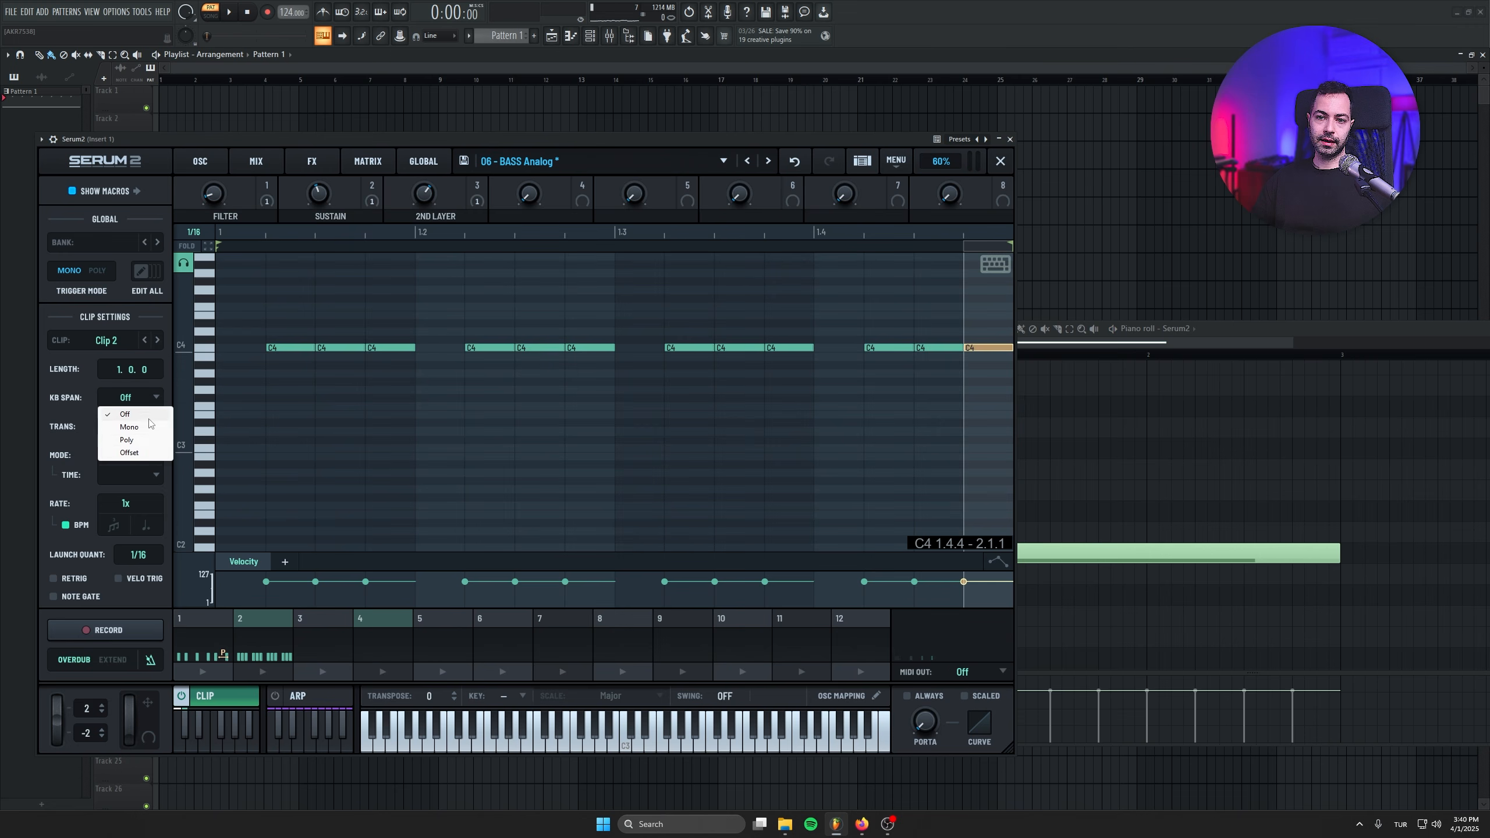
pyautogui.click(139, 439)
pyautogui.press('space')
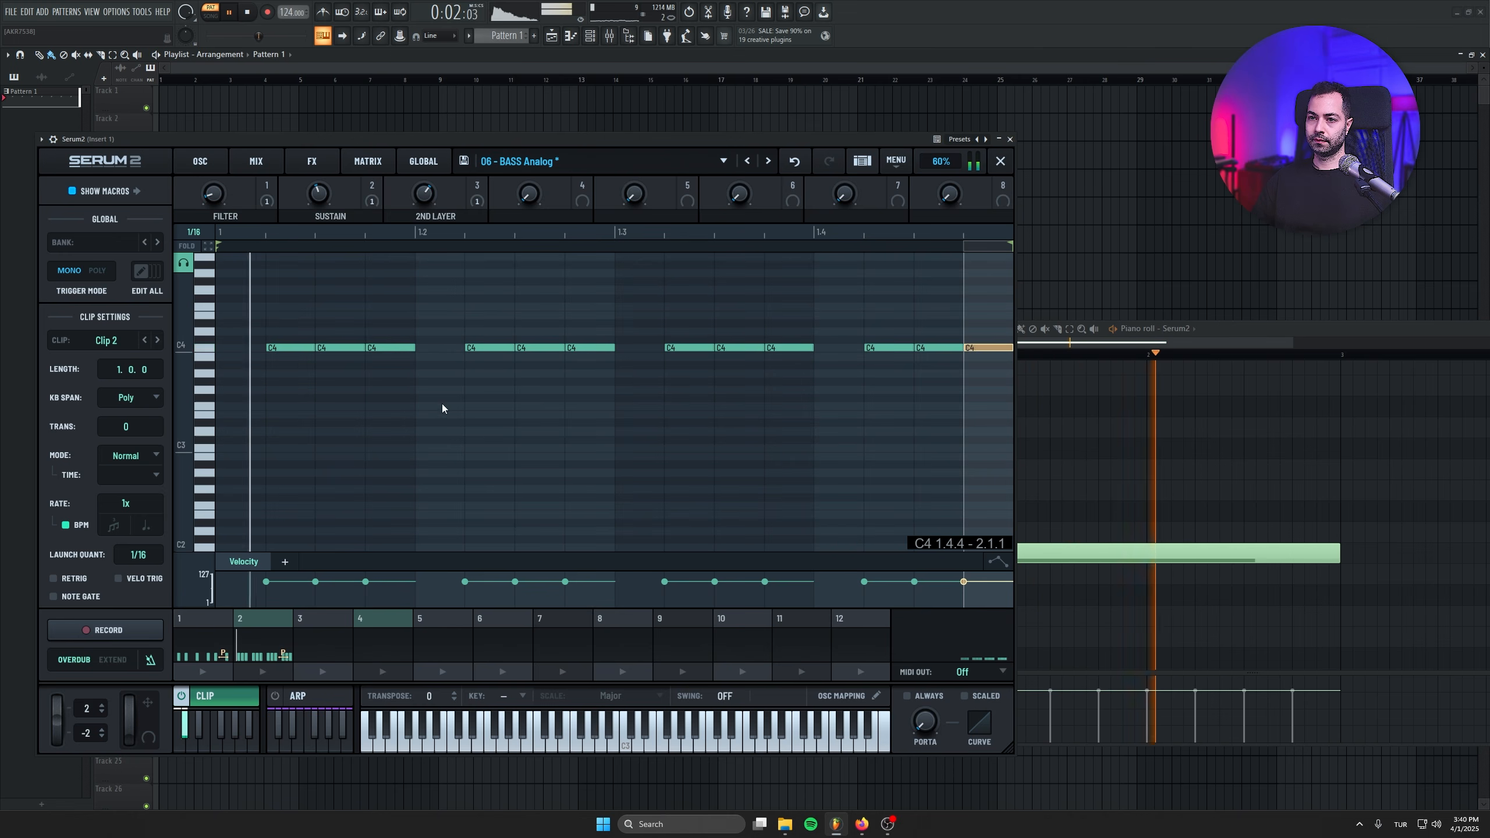
# - Remove the modulation assigned to LFO 2, and play clip 2 again from the clip editor to check the sound
pyautogui.click(278, 160)
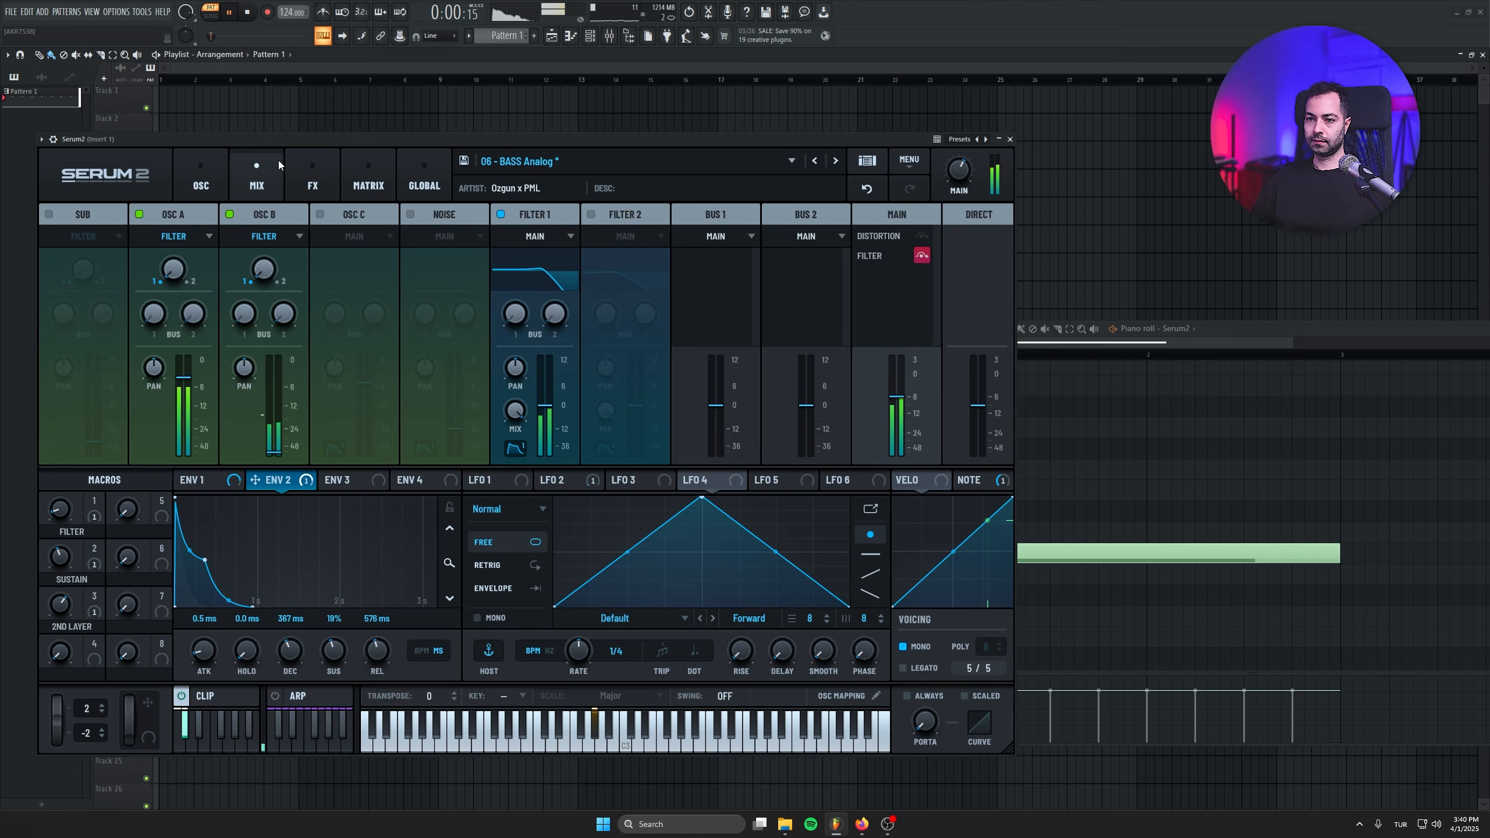
pyautogui.press('space')
pyautogui.click(589, 483)
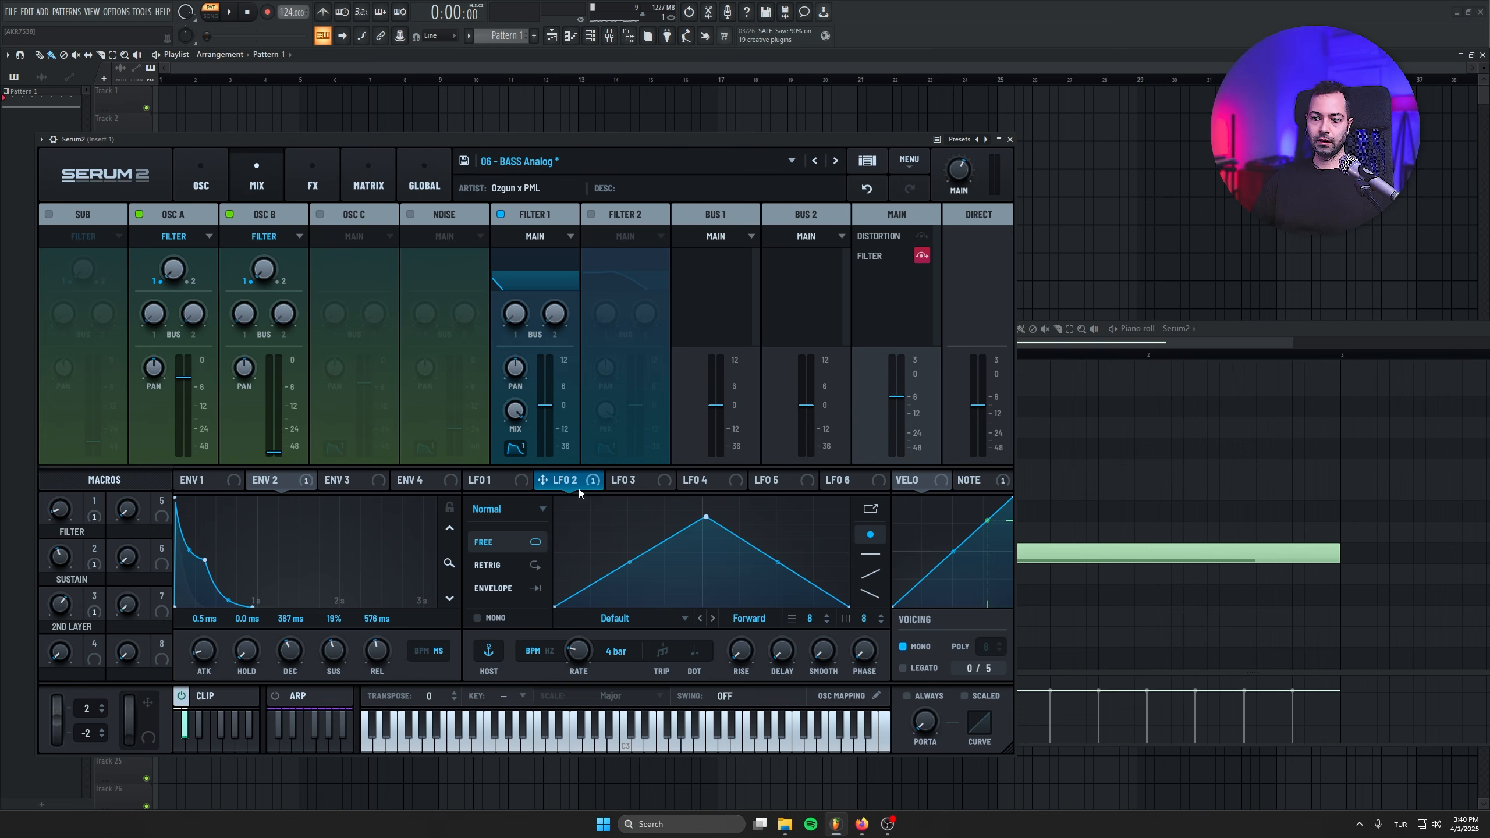
pyautogui.rightClick(593, 482)
pyautogui.click(626, 522)
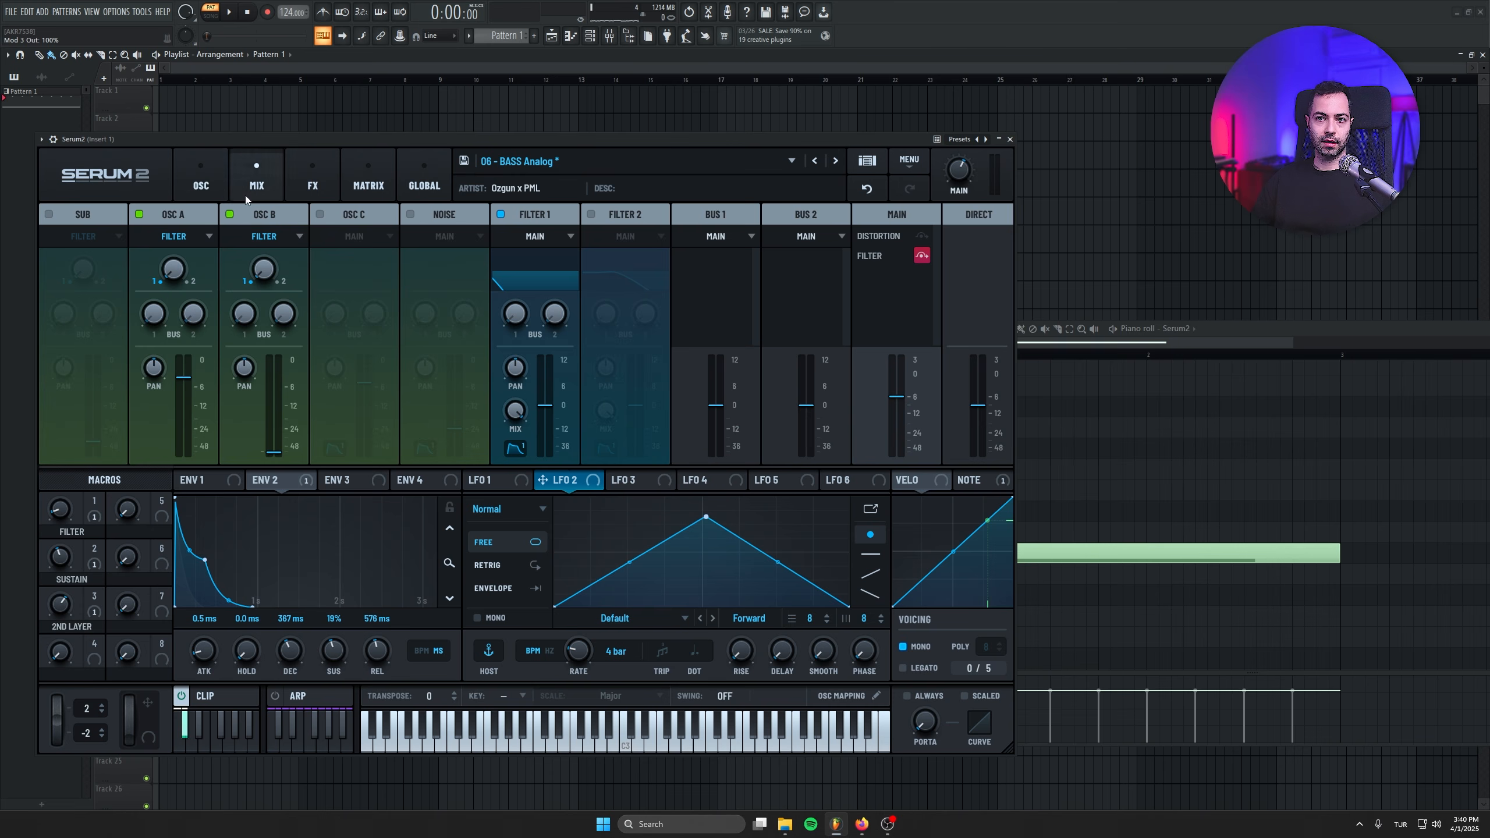
pyautogui.click(201, 182)
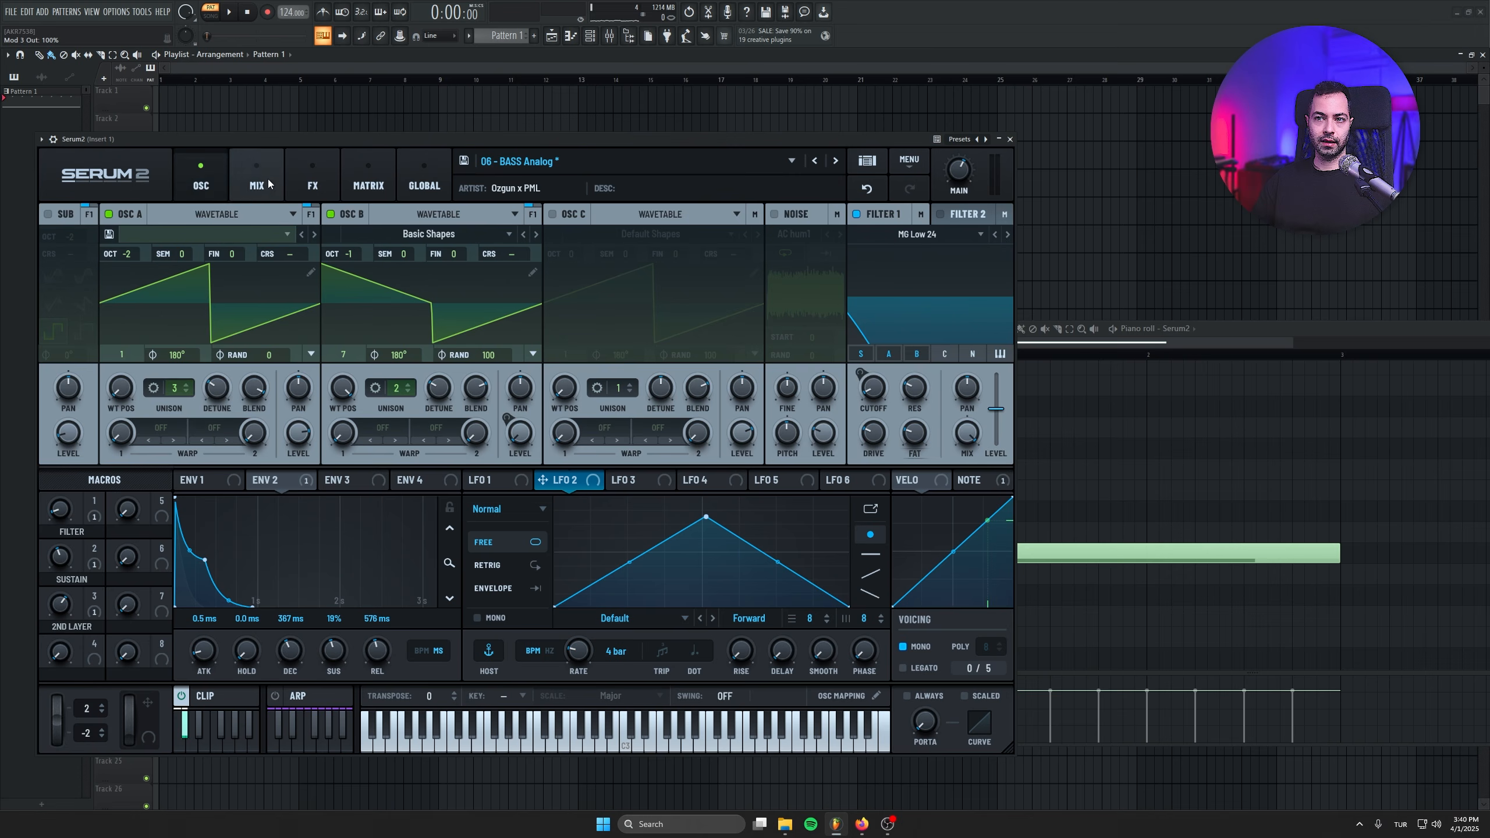
pyautogui.click(236, 699)
pyautogui.press('space')
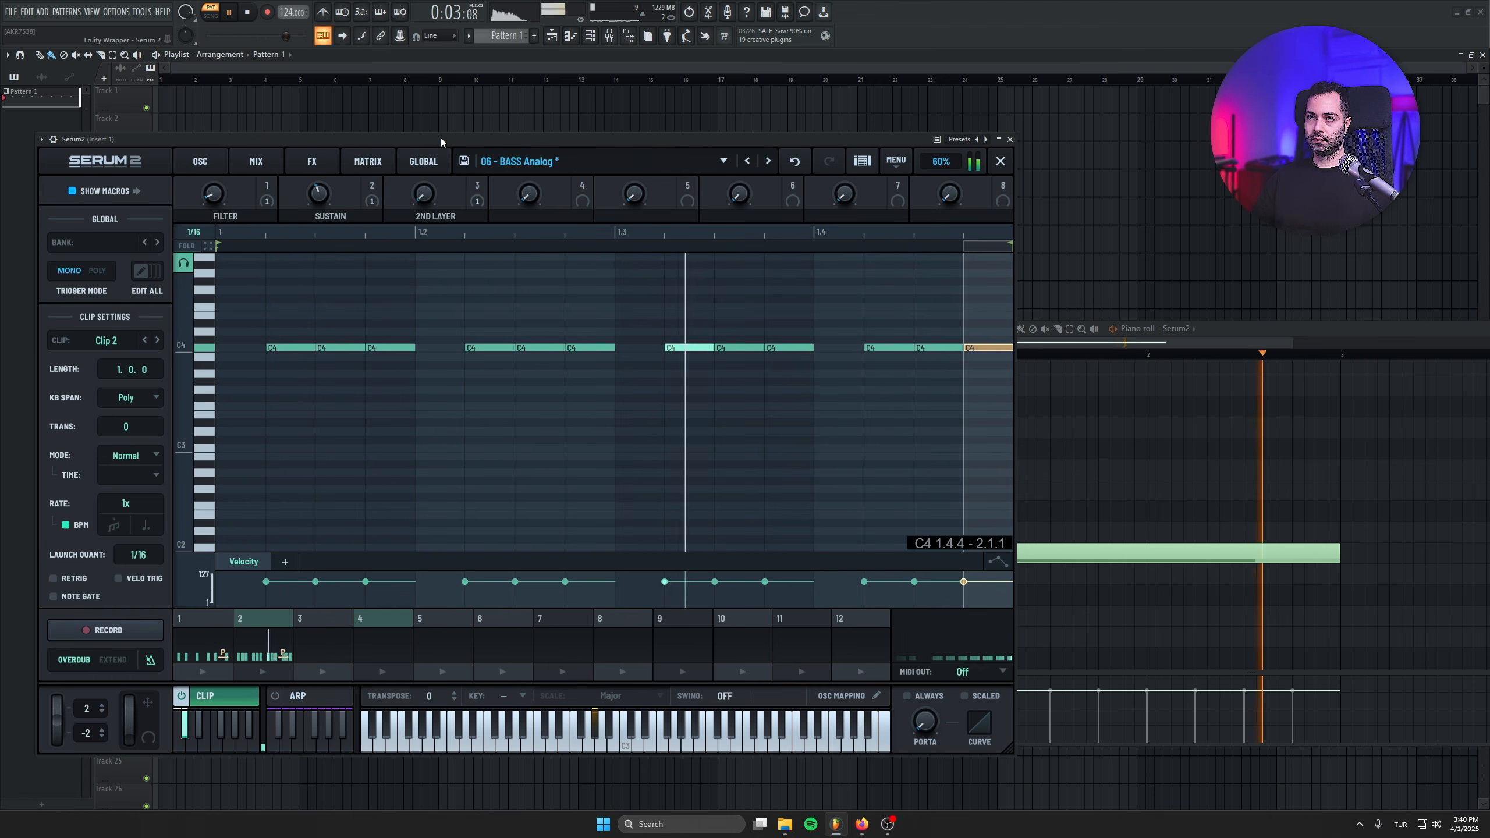
pyautogui.press('space')
# - Save the clip bank under the name Test
pyautogui.click(106, 240)
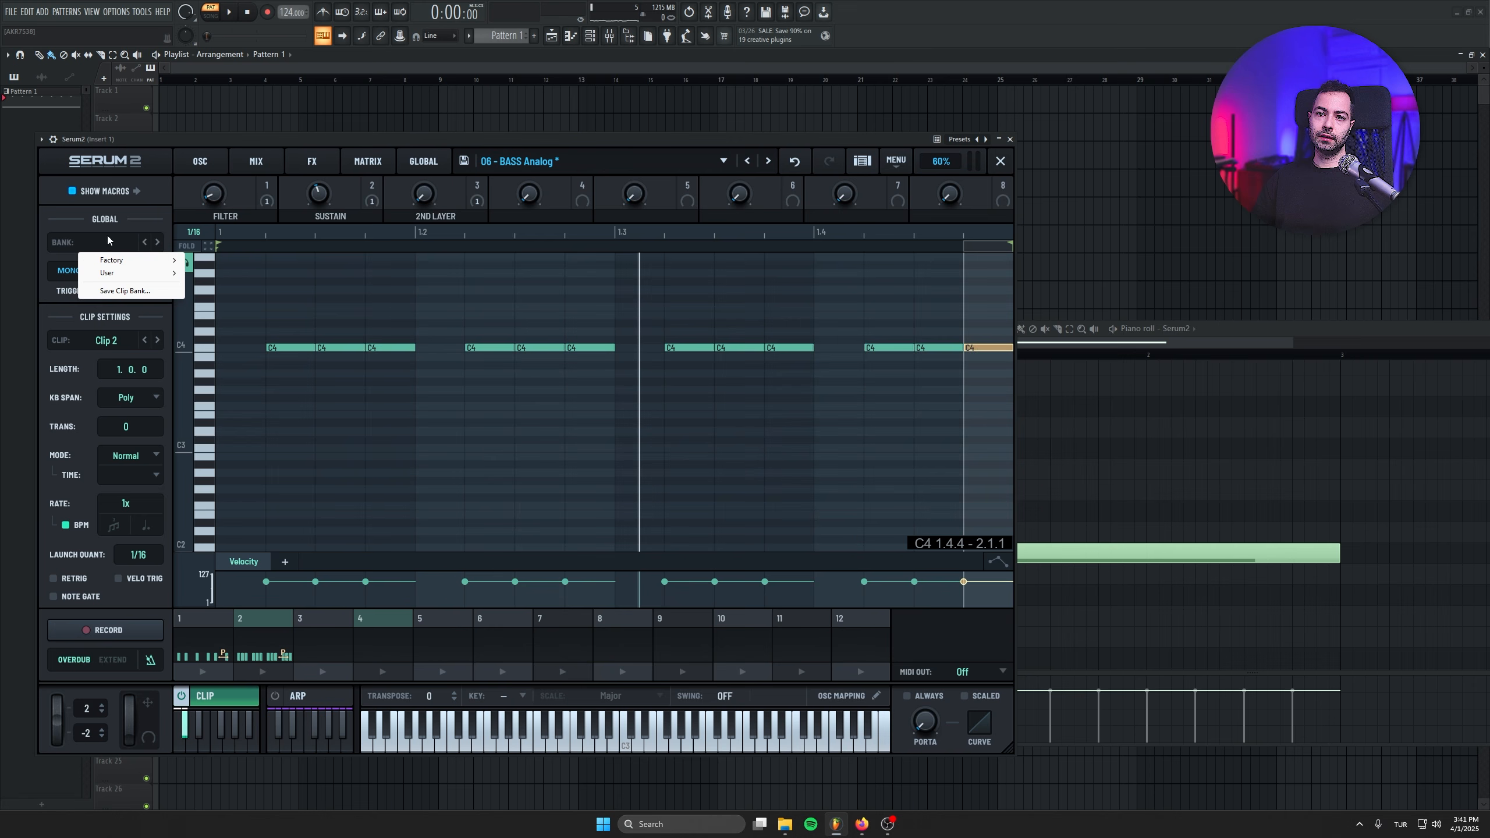
pyautogui.click(108, 292)
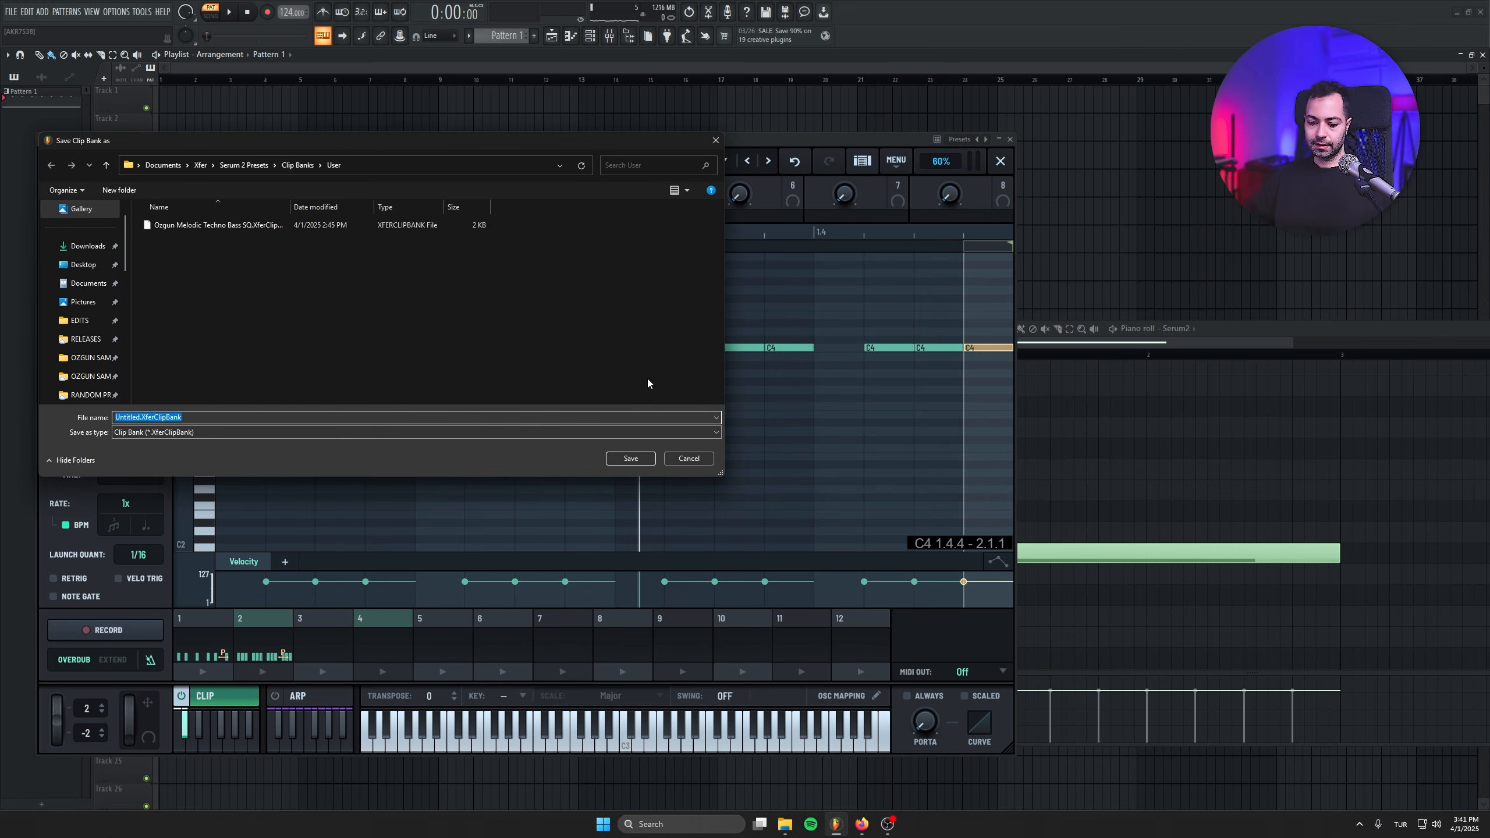
pyautogui.write('Test')
pyautogui.press('Return')
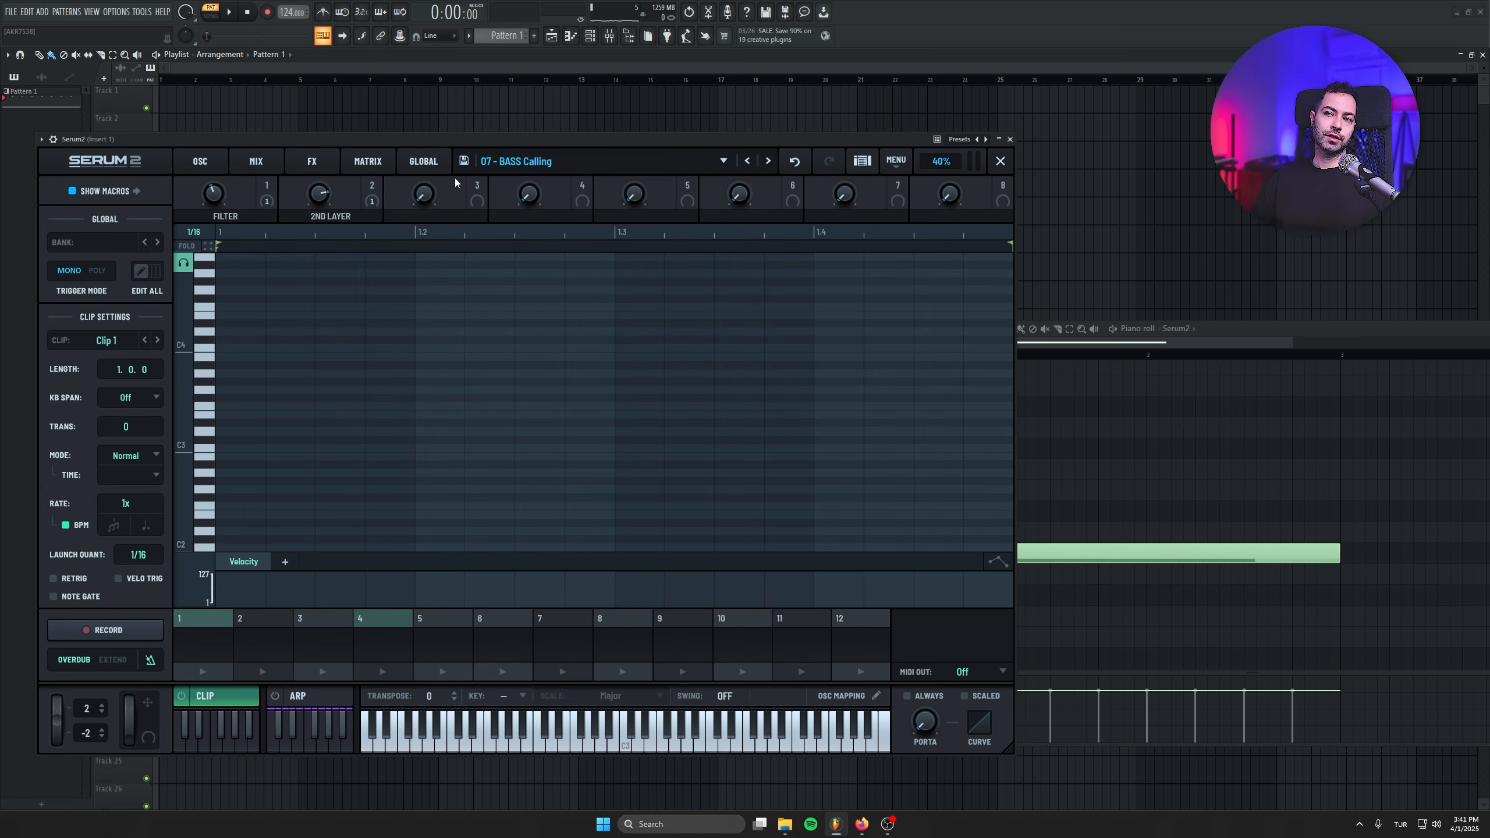
# - Switch to the preset 12 - BASS Noisey, load the user clip bank Test and enable the clip player
pyautogui.click(768, 160)
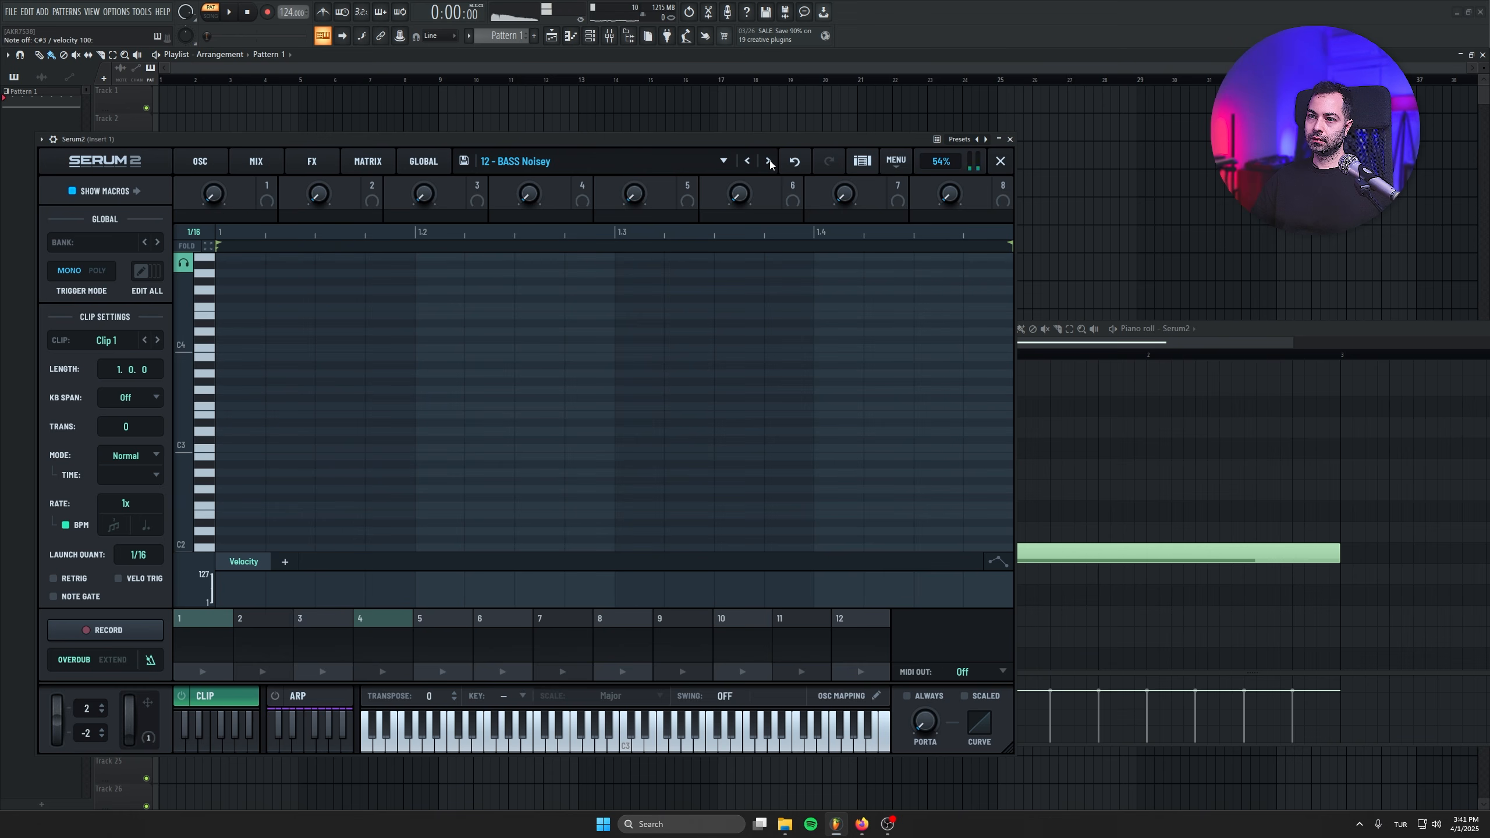
pyautogui.click(85, 241)
pyautogui.moveTo(140, 273)
pyautogui.click(211, 286)
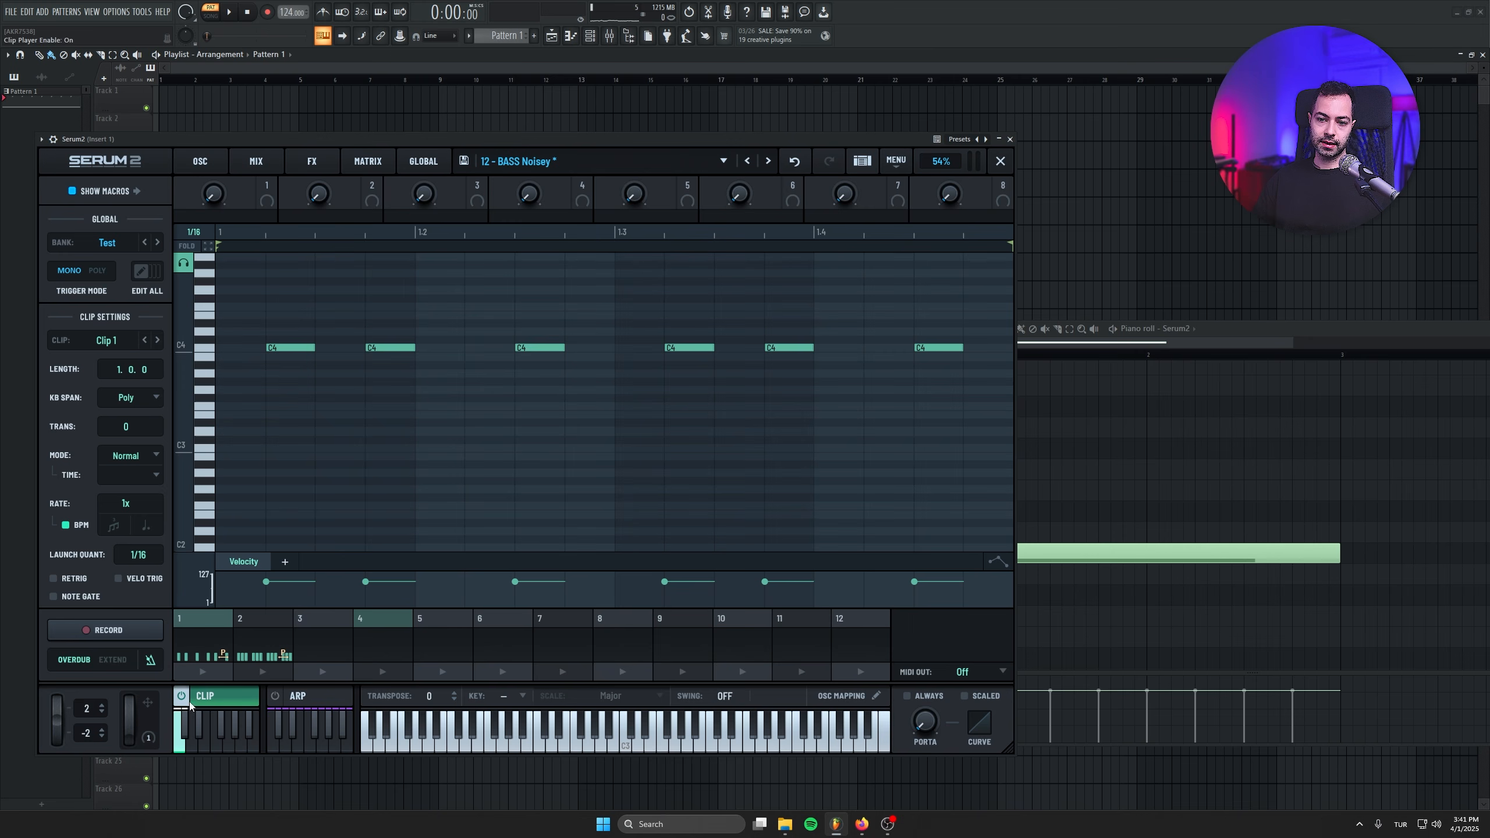
# - Transpose all notes of clip 1 down one octave to C3, checking by playback
pyautogui.press('space')
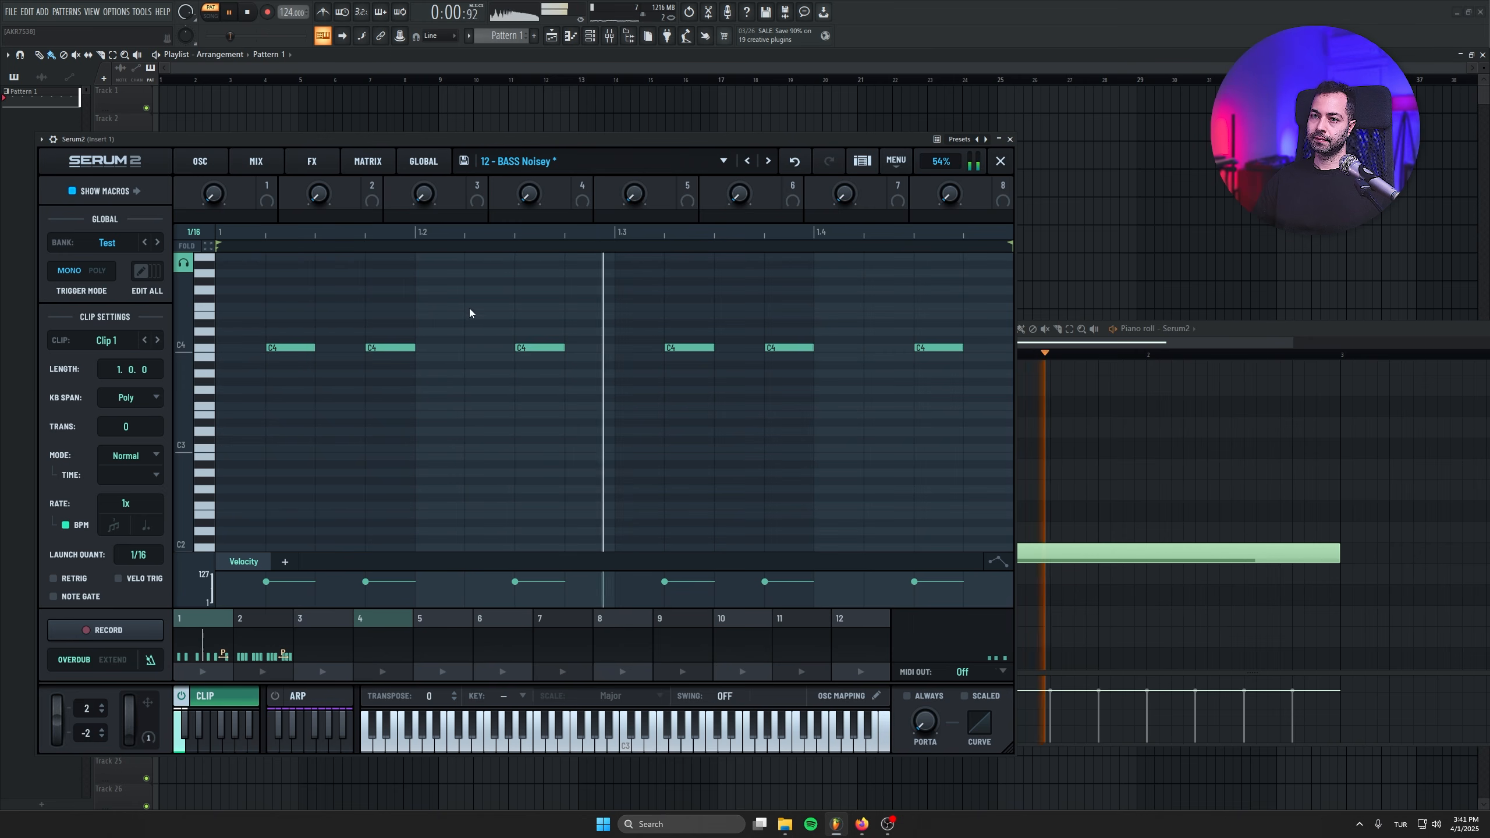
pyautogui.moveTo(246, 279); pyautogui.dragTo(1017, 471)
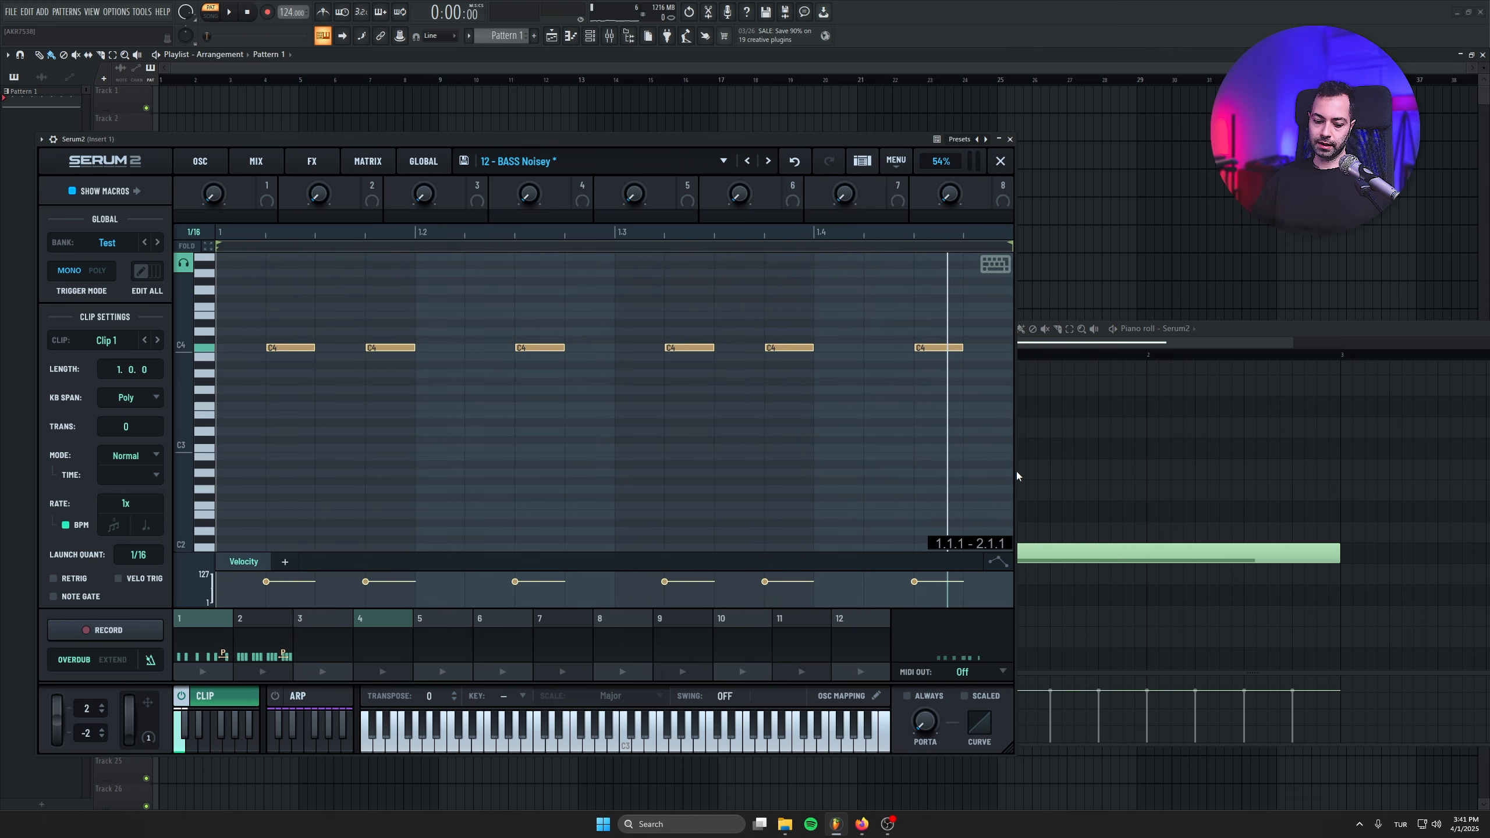
pyautogui.hotkey('shift', 'Down')
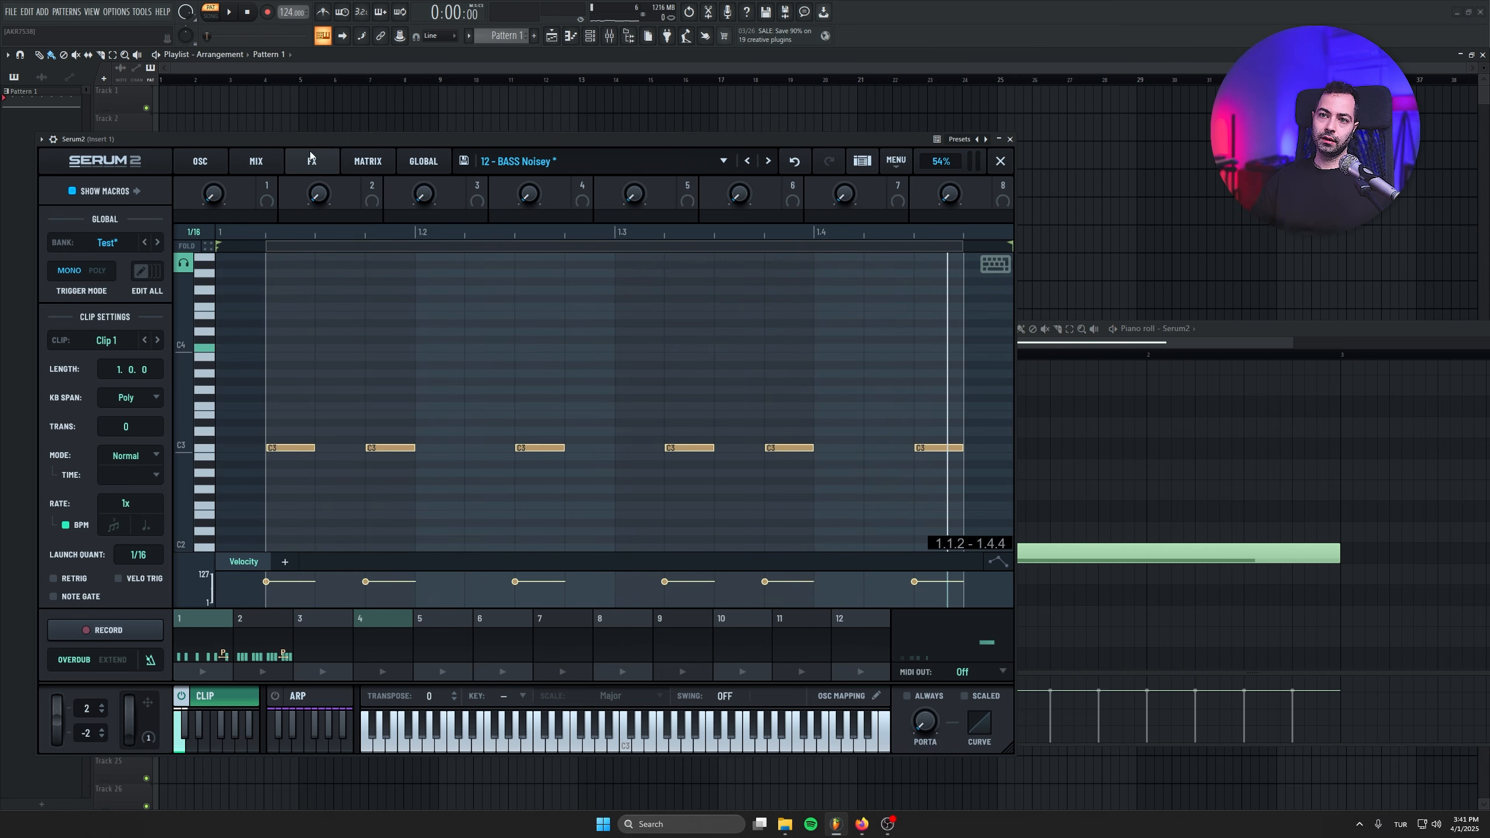
pyautogui.press('space')
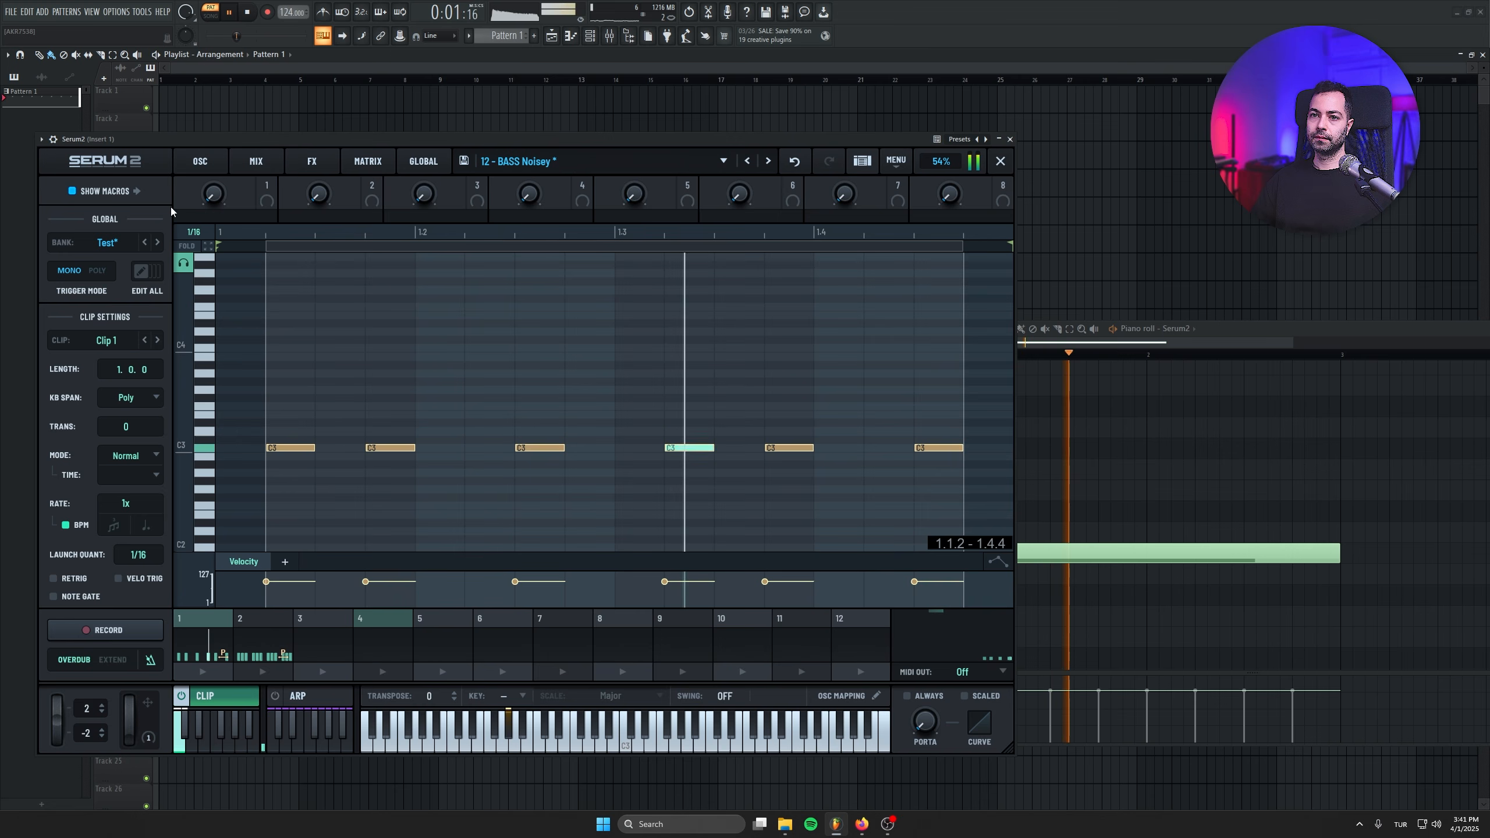
# - Set Filter 1's cutoff to about 152 Hz and its Env 2 modulation to 25% during playback, reviewing the mixer and modulation matrix
pyautogui.click(194, 160)
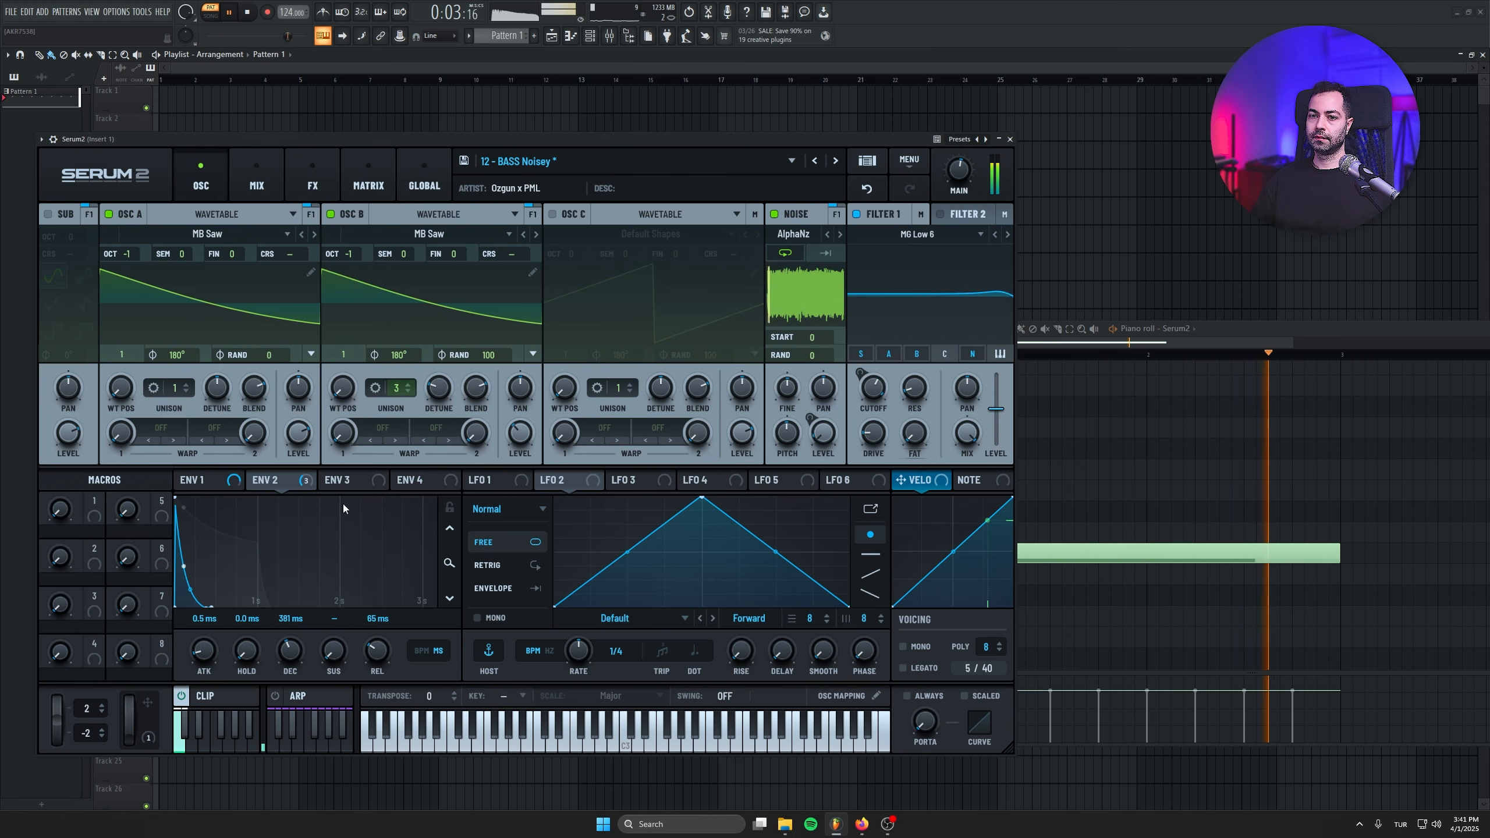
pyautogui.click(284, 485)
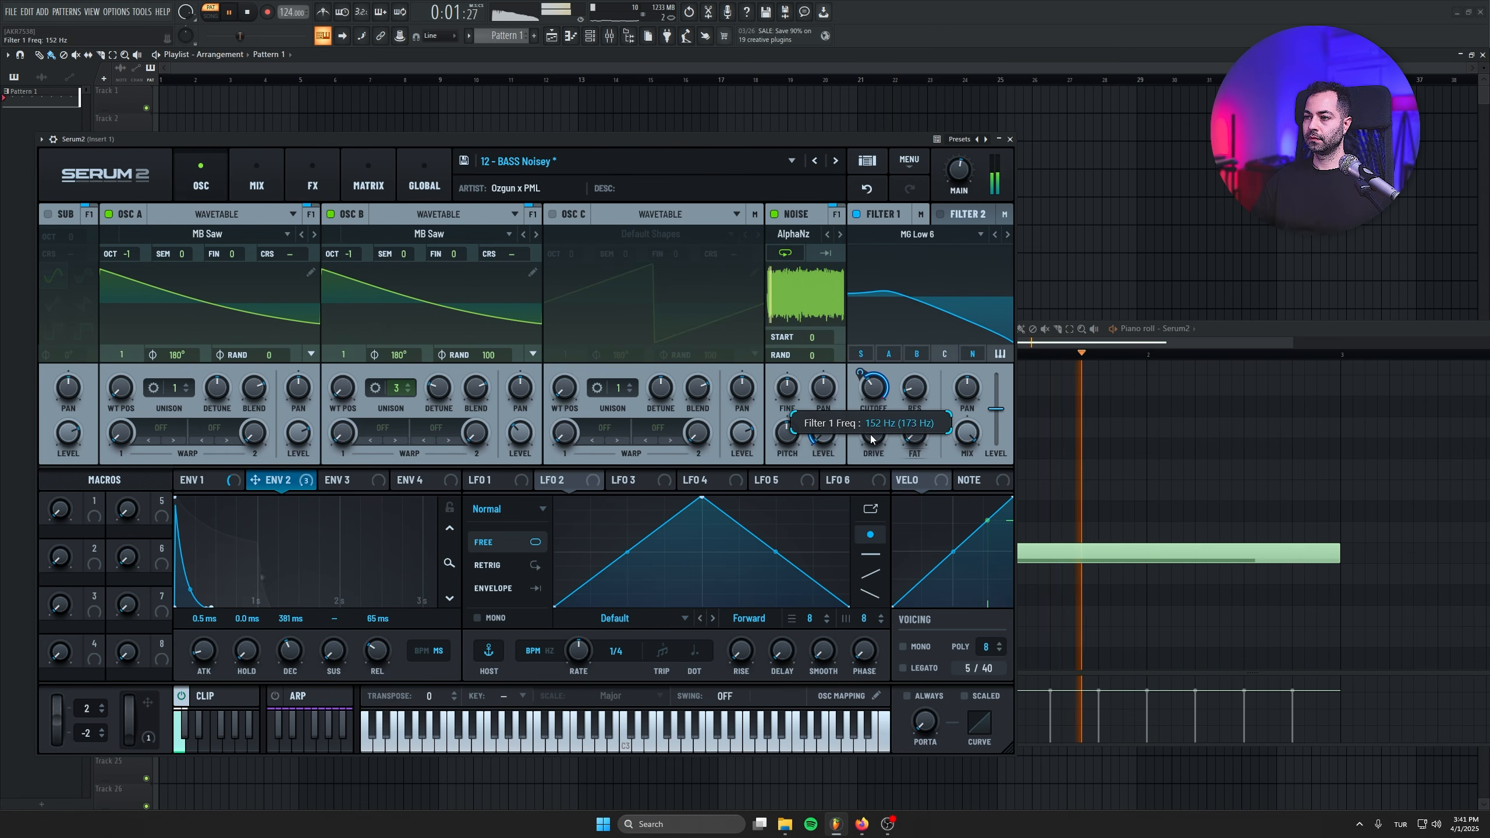
pyautogui.moveTo(868, 392); pyautogui.dragTo(869, 414)
pyautogui.click(256, 168)
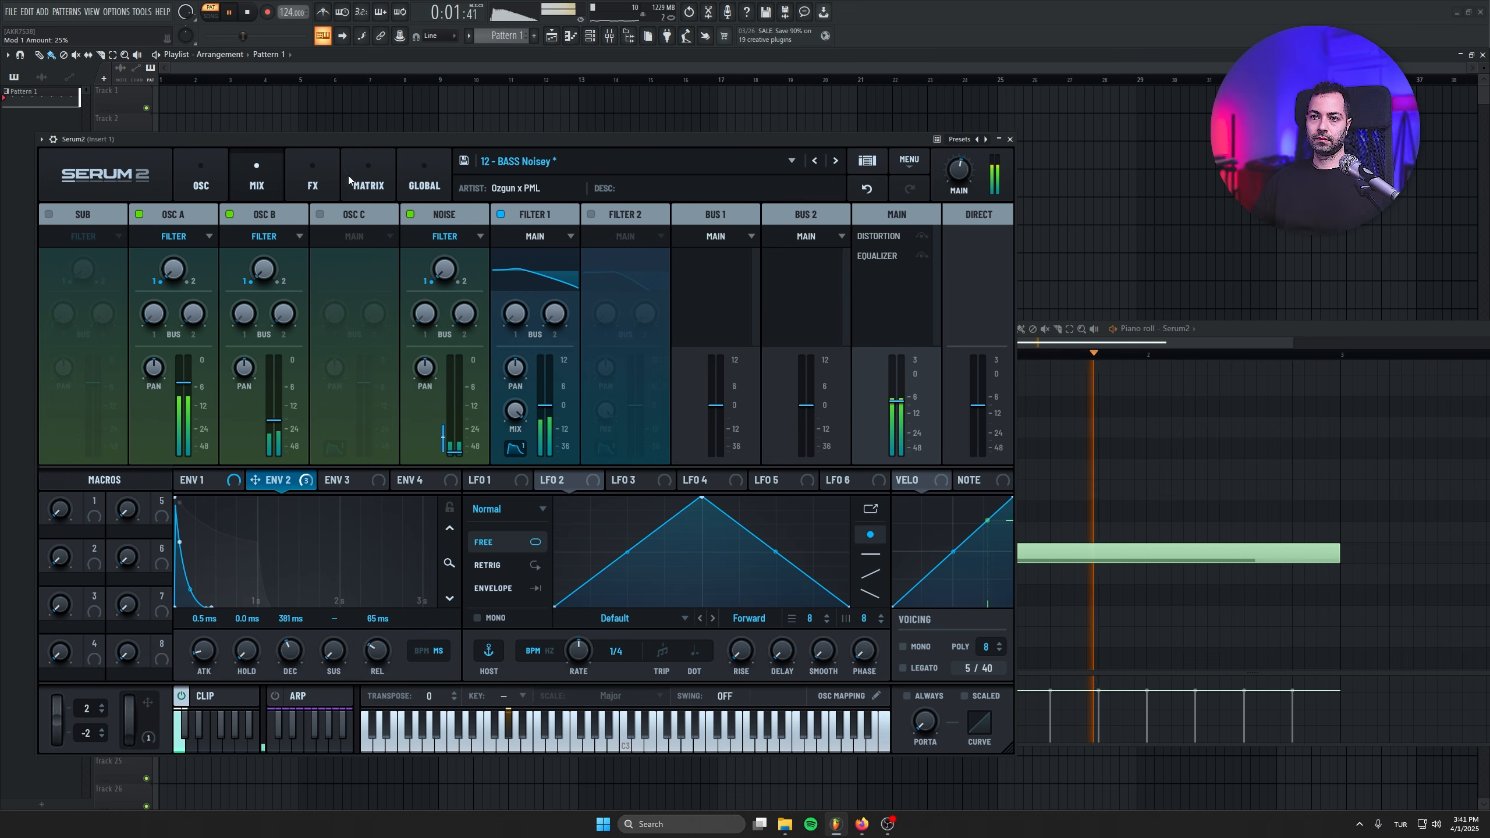
pyautogui.click(378, 171)
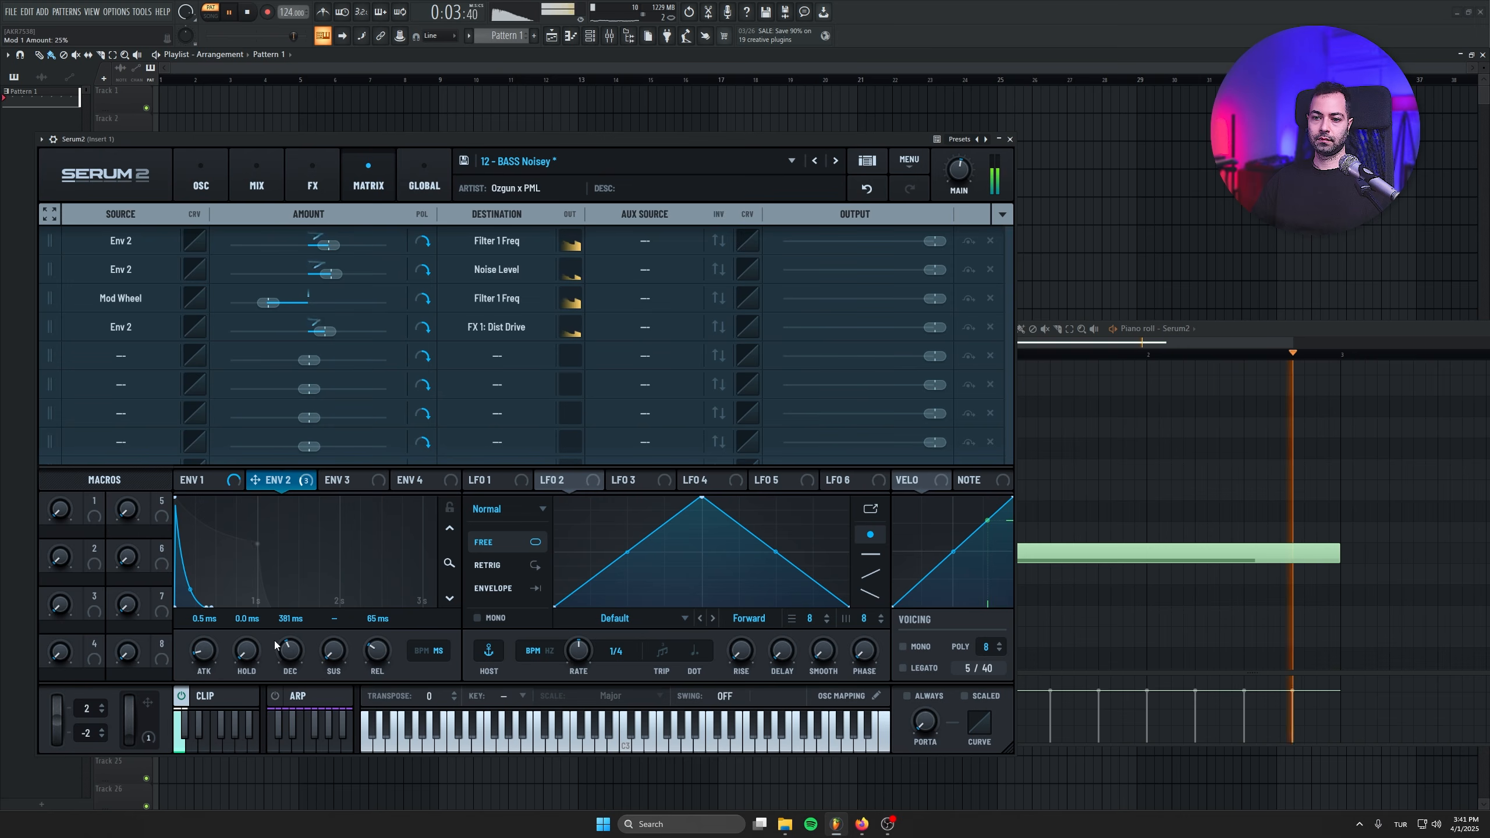
# - Return to the clip editor and open clip 2
pyautogui.click(235, 690)
pyautogui.click(255, 637)
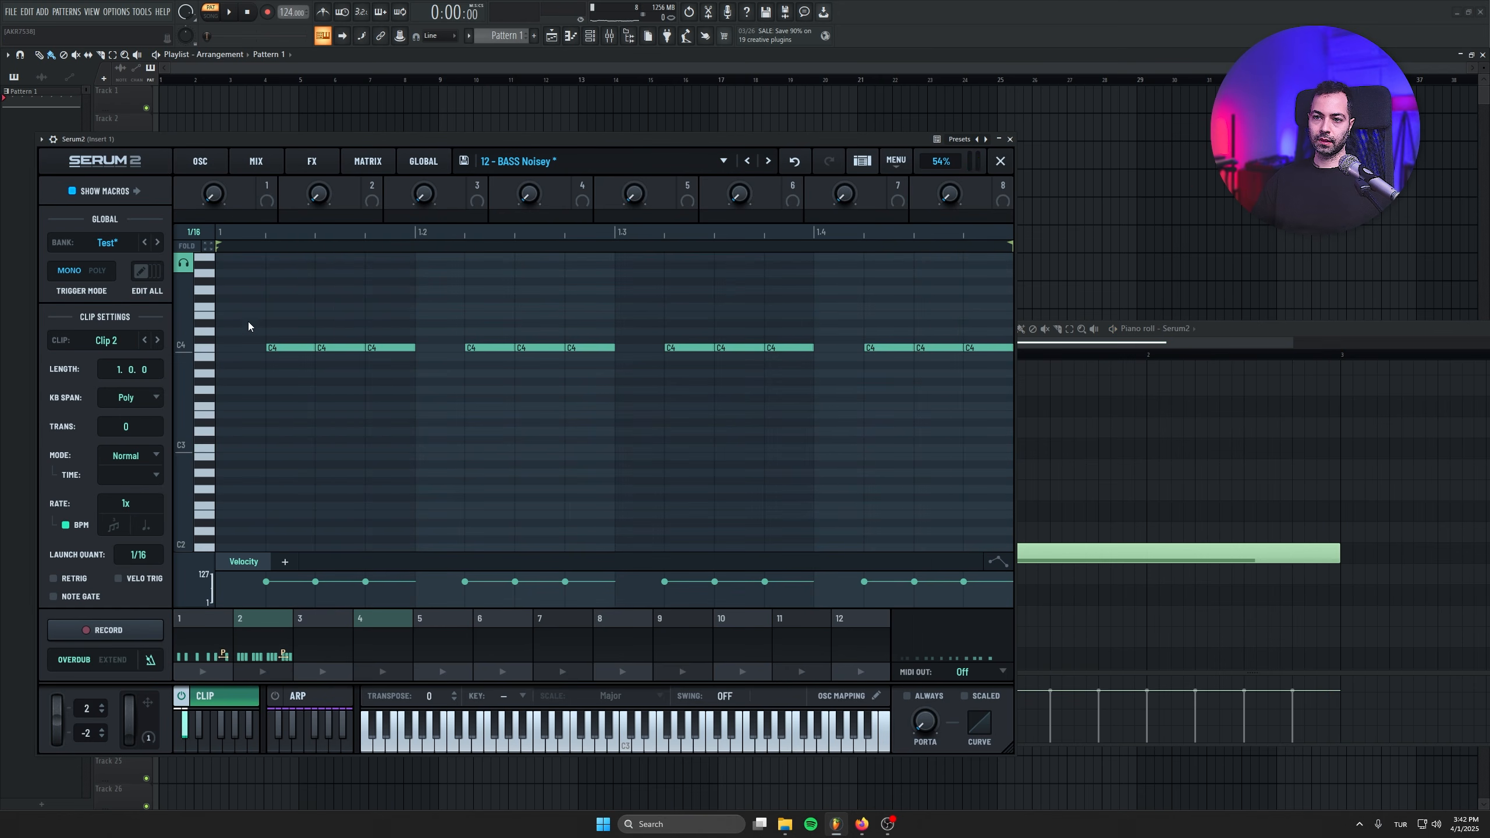
pyautogui.moveTo(249, 307); pyautogui.dragTo(1072, 468)
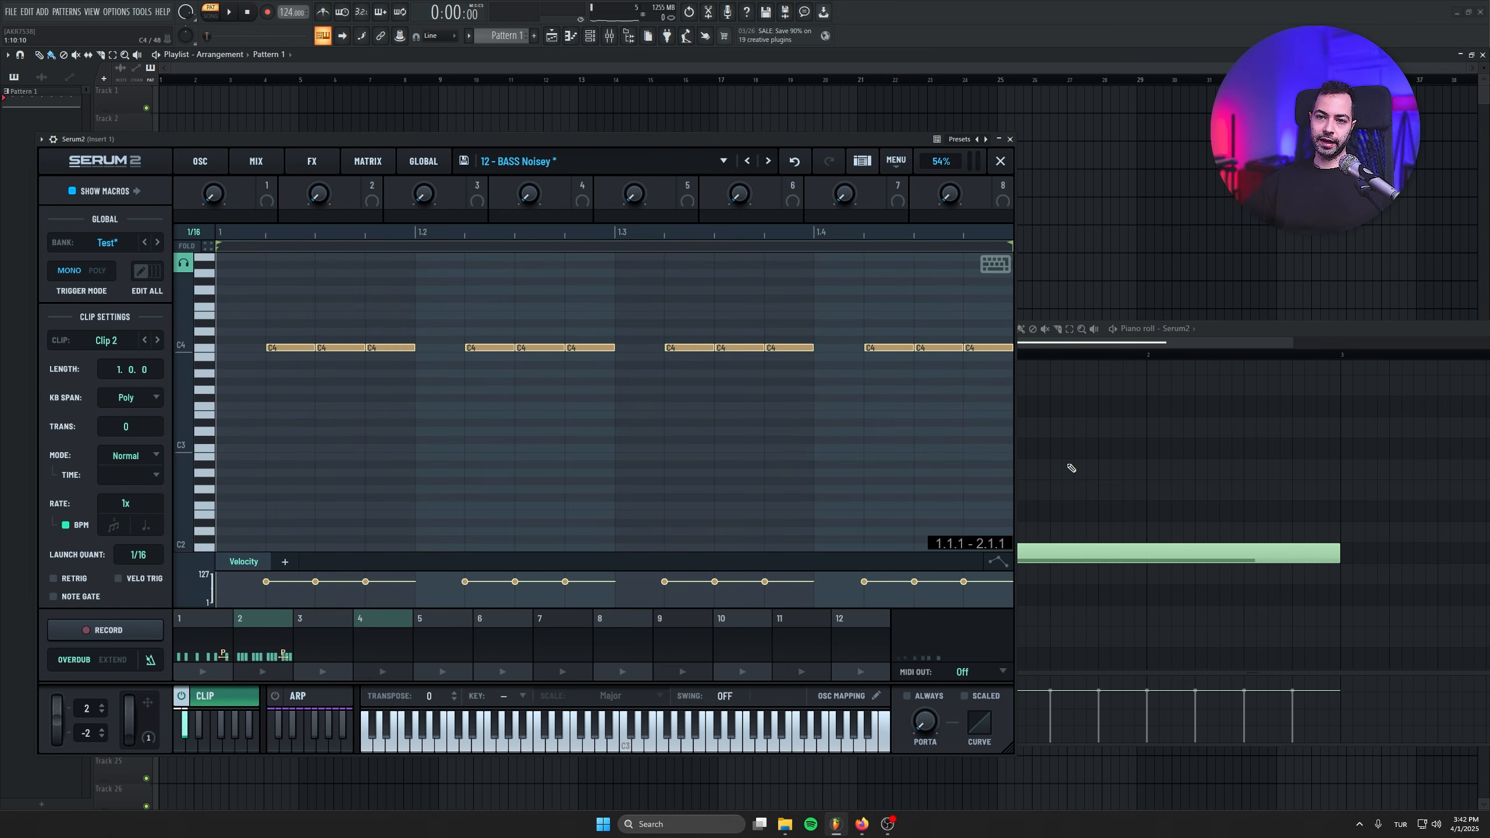
pyautogui.hotkey('shift', 'Down')
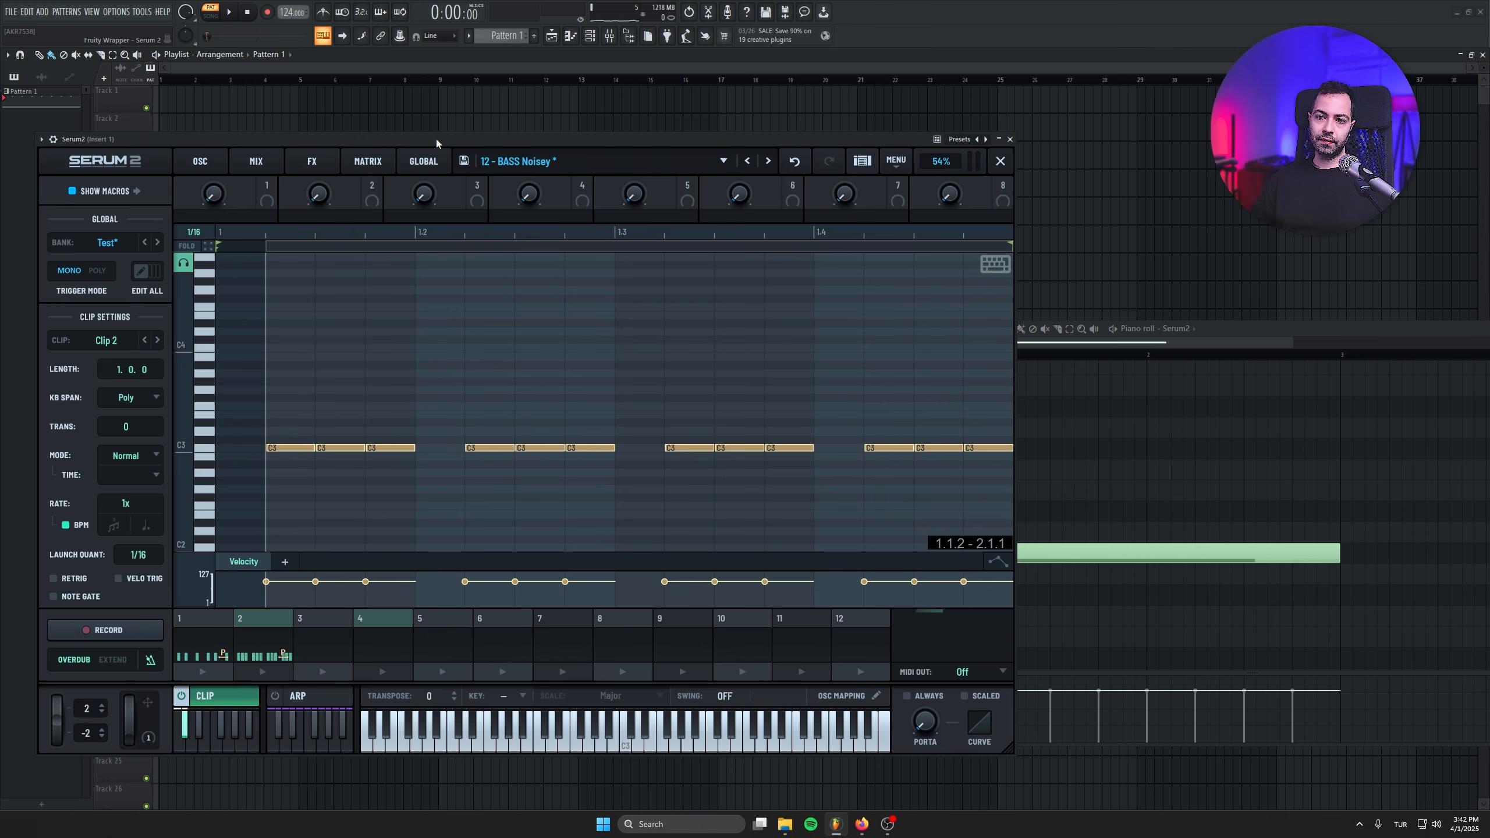
pyautogui.hotkey('shift', 'Up')
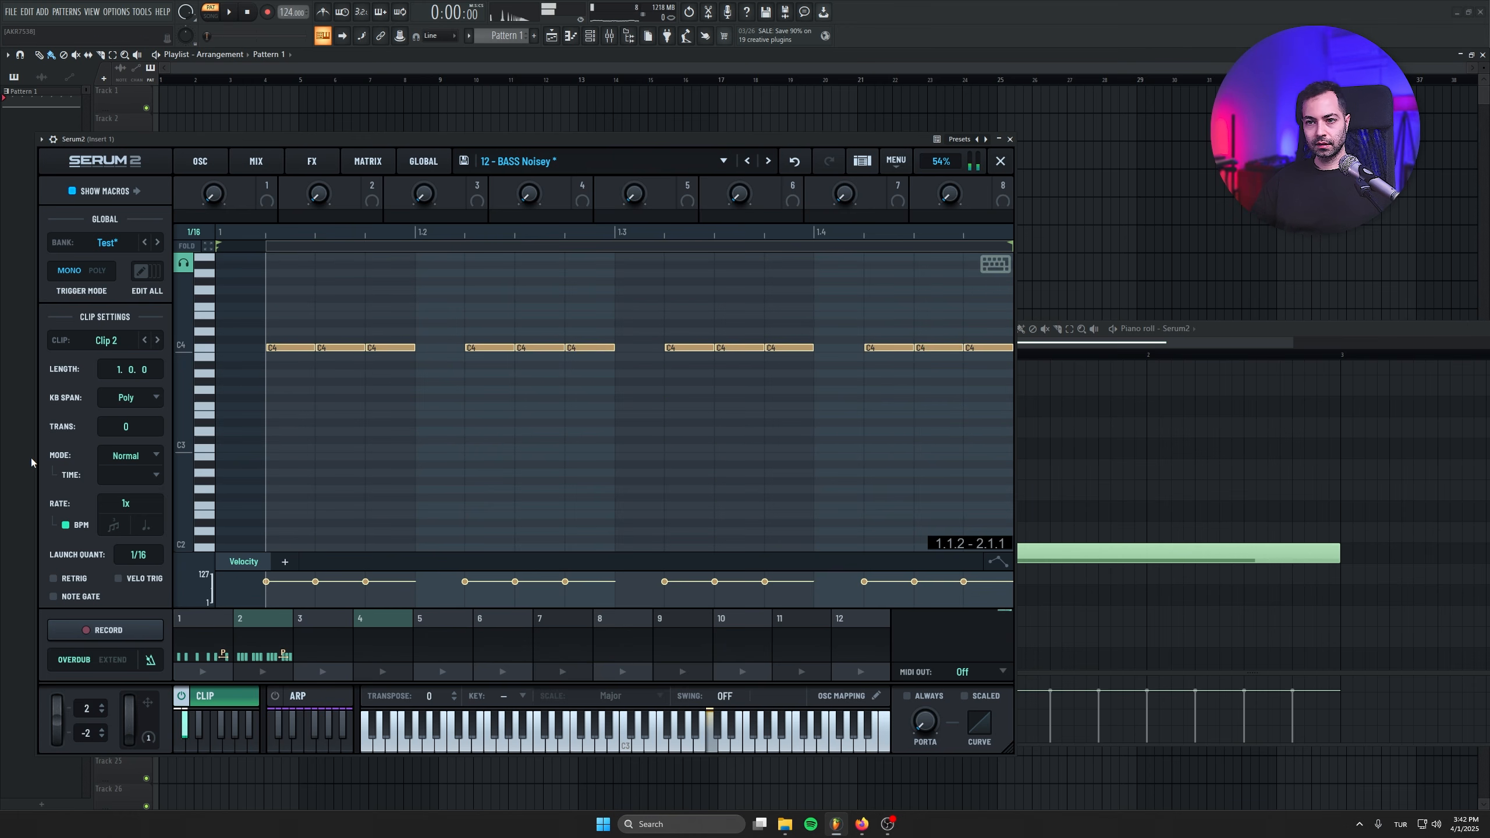
# - Set clip 2's transpose to -12 semitones and listen to it while checking the oscillator and mixer pages
pyautogui.scroll(-2, 329, 552)
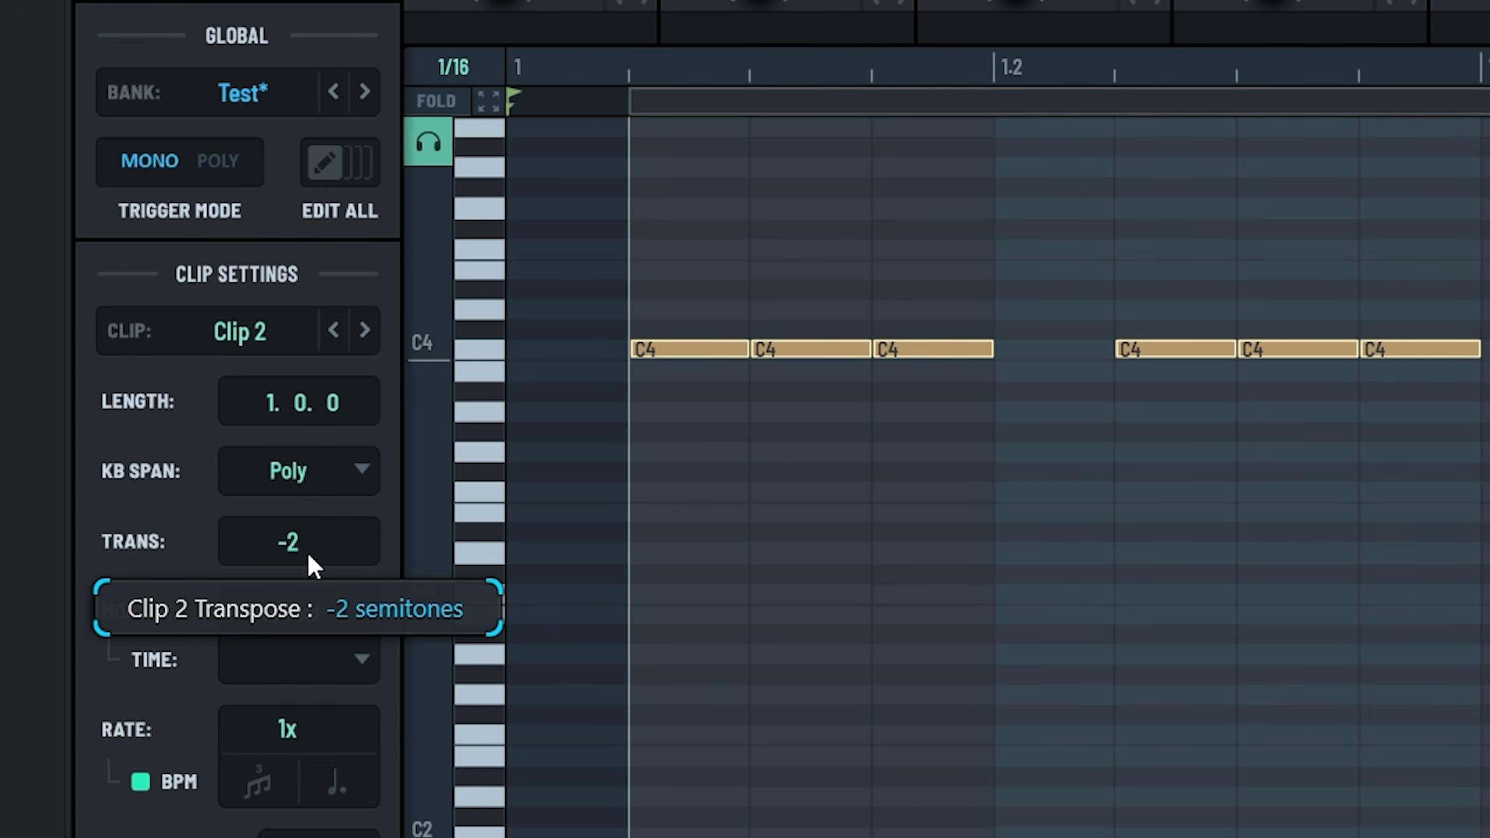
pyautogui.moveTo(312, 592); pyautogui.dragTo(309, 637)
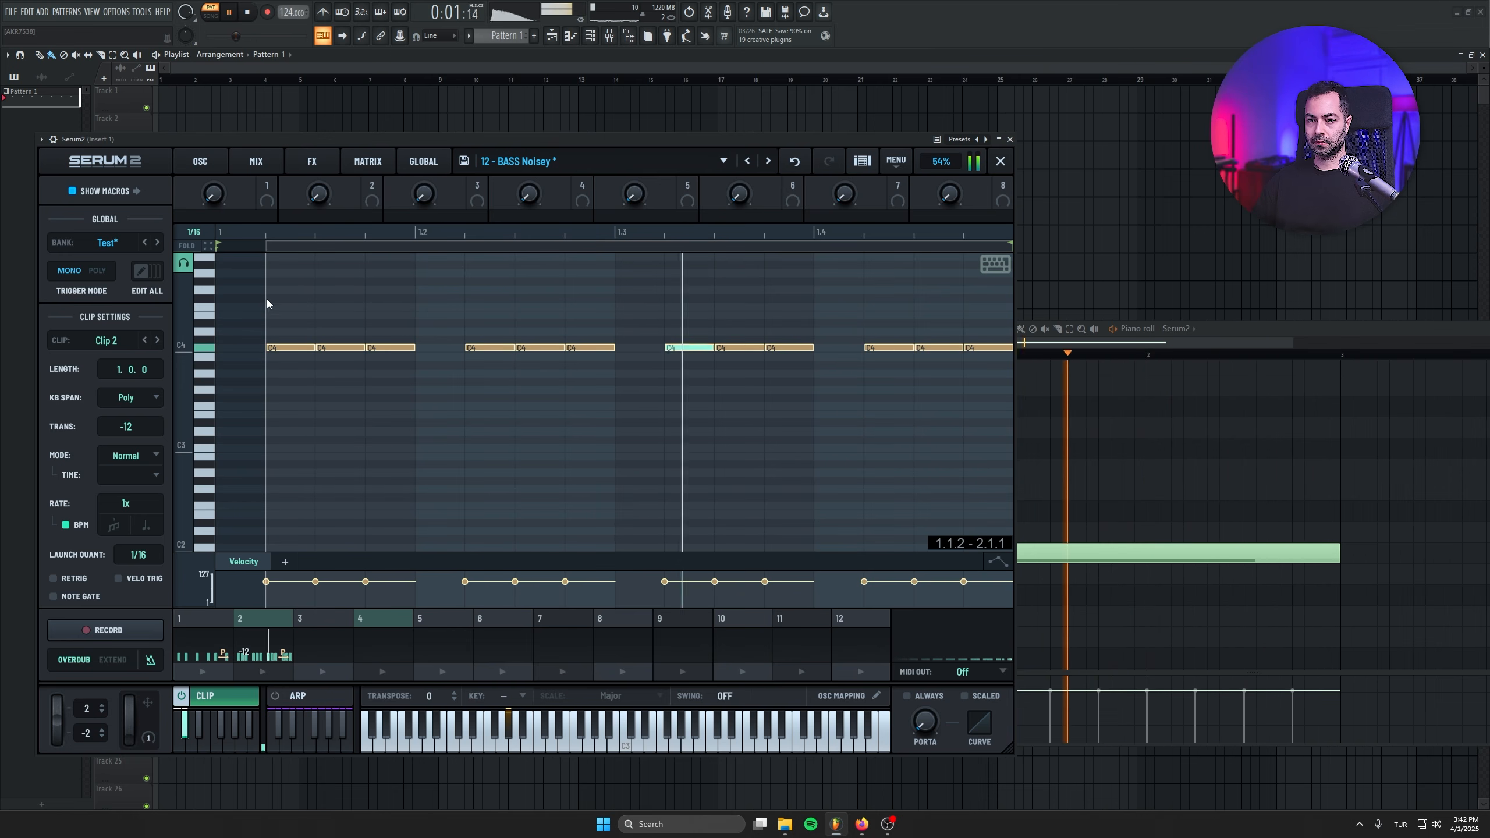
pyautogui.click(212, 168)
pyautogui.click(267, 165)
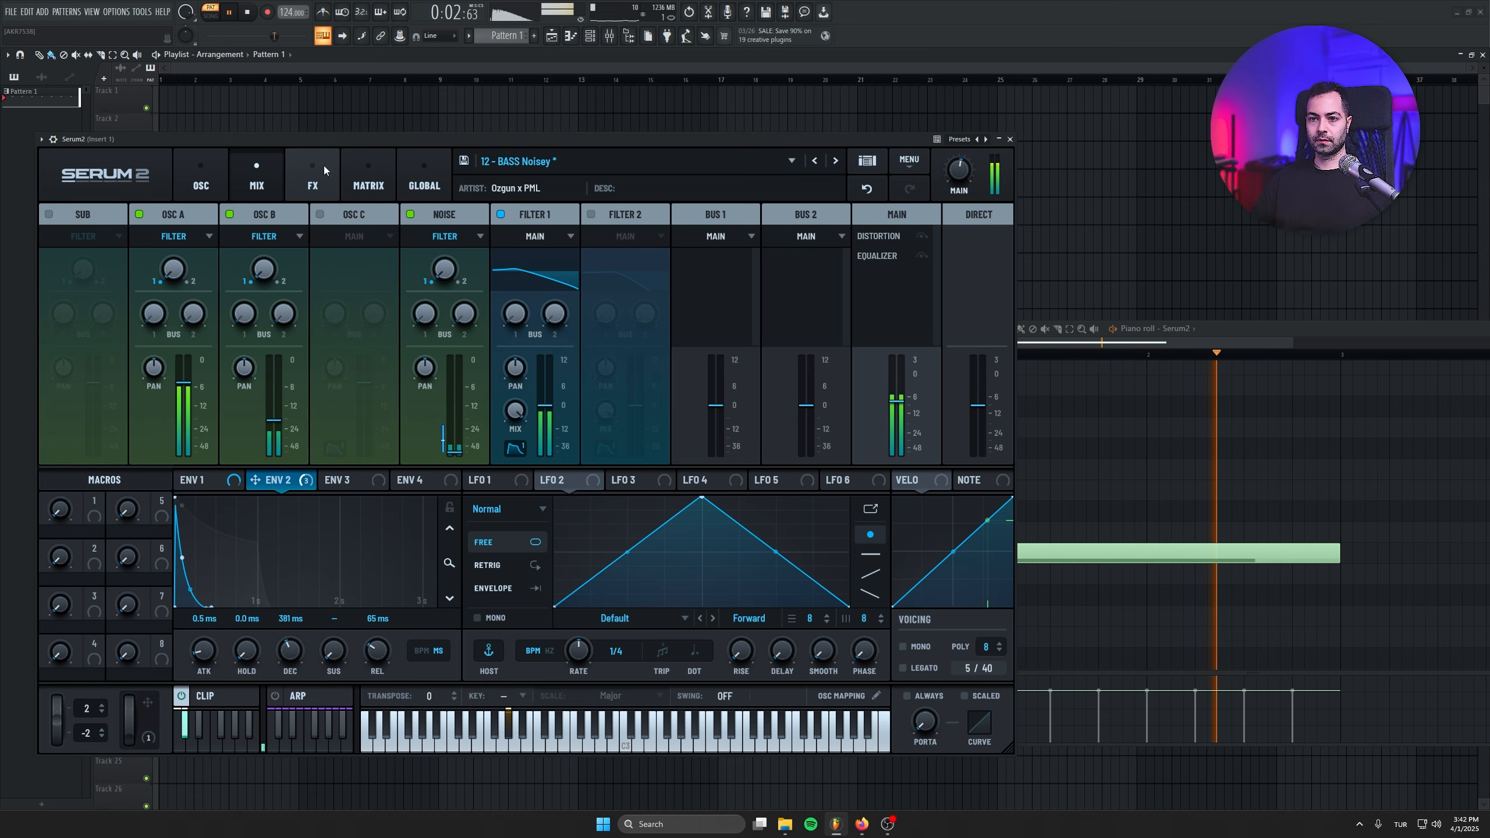
# - Compare clips 1 and 2 by switching between them during playback, then stop
pyautogui.click(222, 693)
pyautogui.click(215, 632)
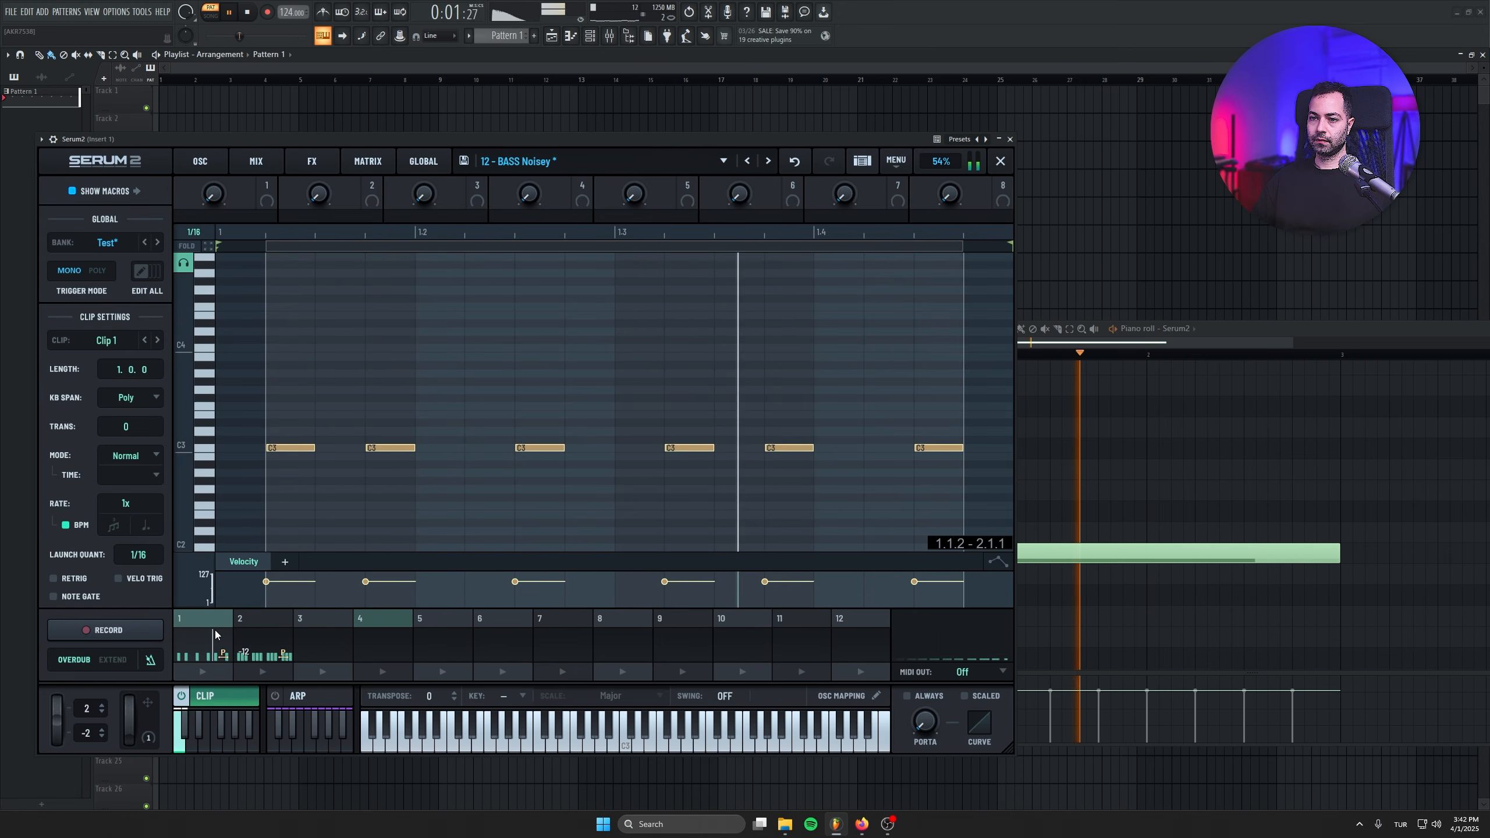
pyautogui.click(284, 622)
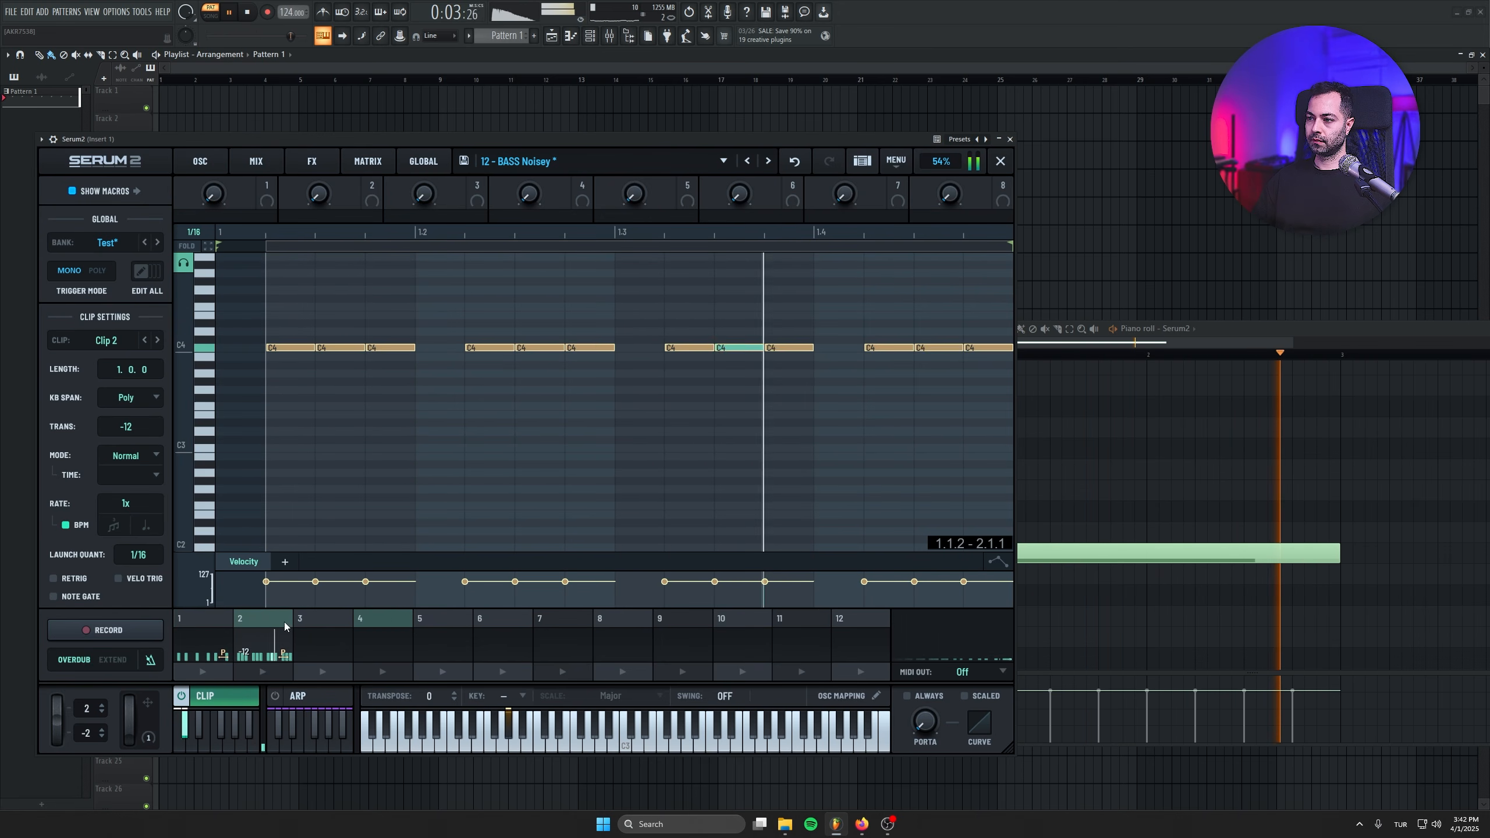
pyautogui.press('space')
# - Bring the piano roll alongside the synth window and transpose the sustained note down four semitones to E3
pyautogui.moveTo(1261, 332); pyautogui.dragTo(928, 282)
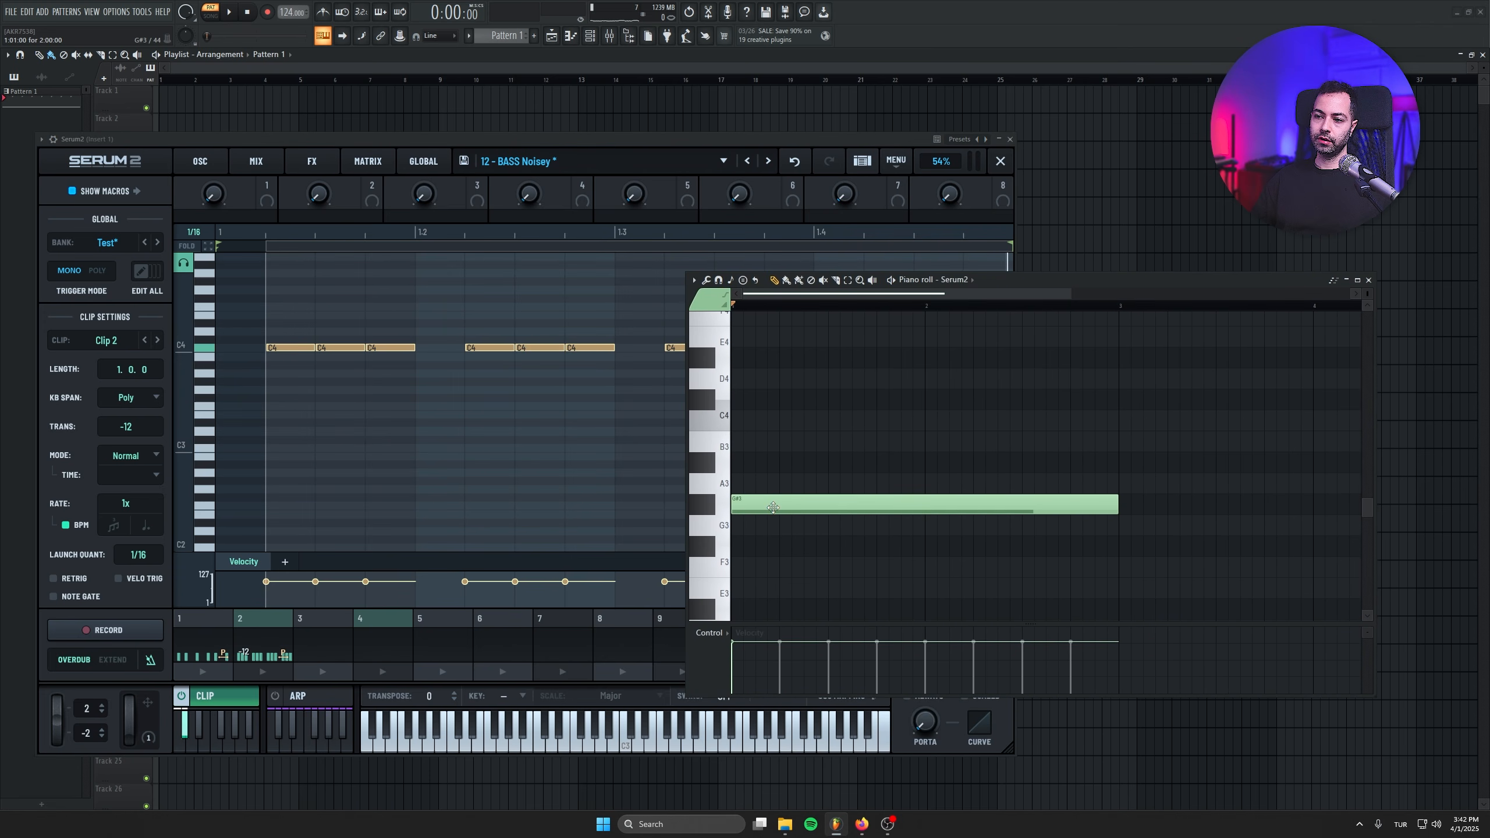
pyautogui.moveTo(1166, 453); pyautogui.dragTo(837, 625)
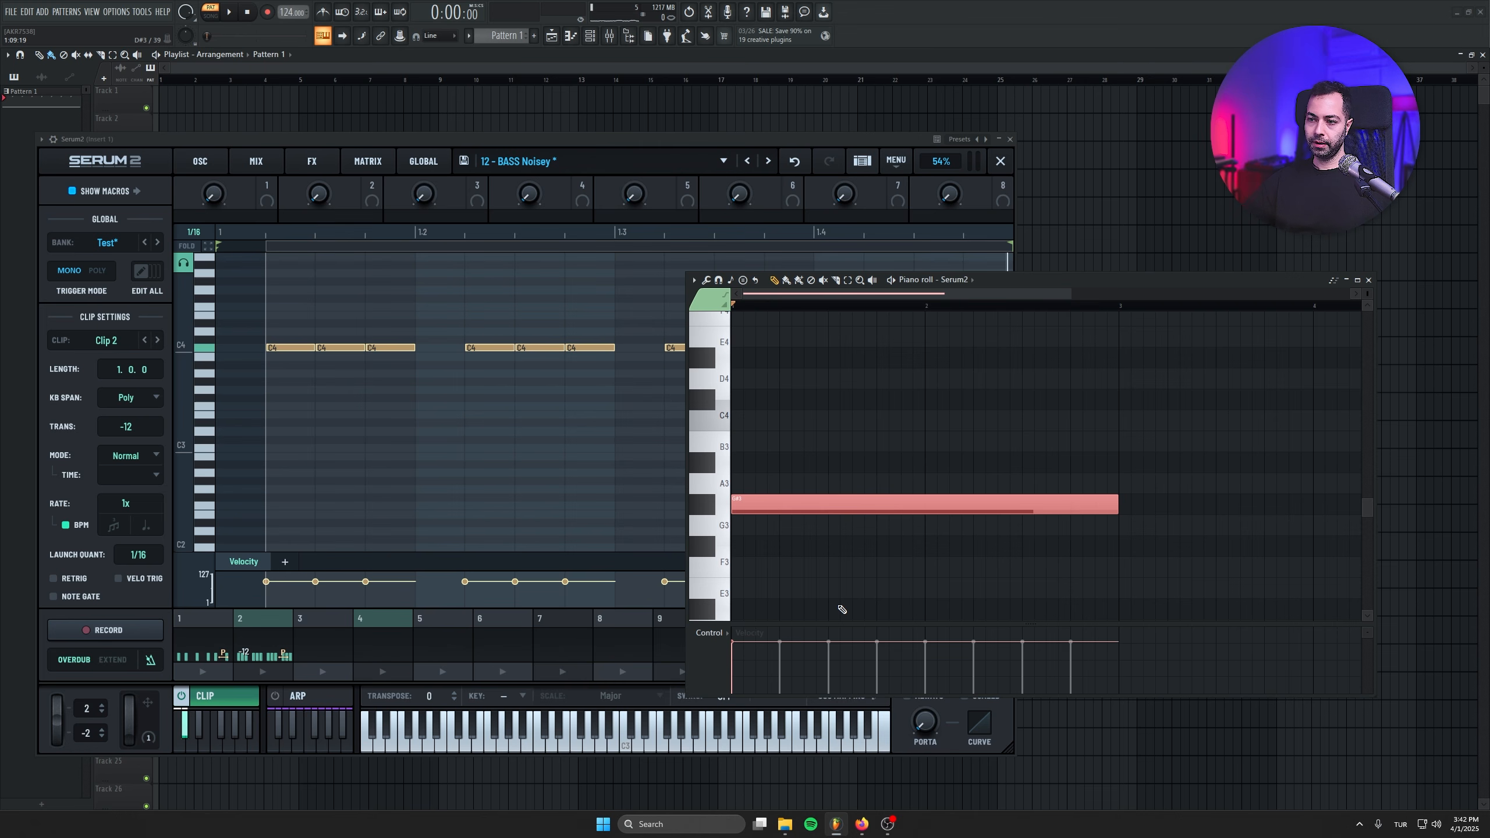
pyautogui.hotkey('shift', 'Down')
pyautogui.hotkey('shift', 'Down')
pyautogui.hotkey('shift', 'Down')
pyautogui.hotkey('shift', 'Down')
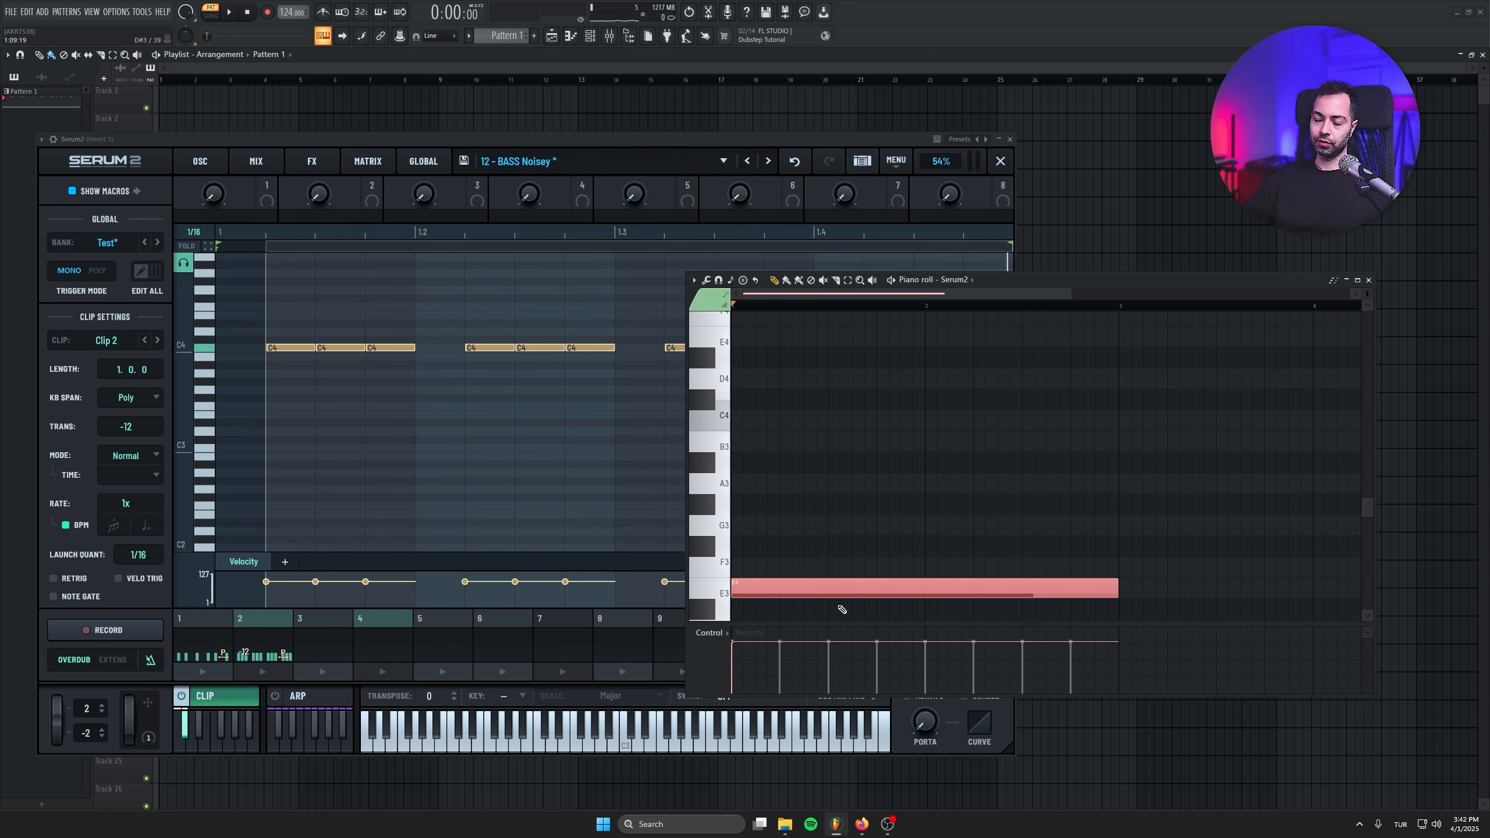
pyautogui.scroll(-3, 921, 506)
pyautogui.moveTo(578, 139); pyautogui.dragTo(527, 143)
pyautogui.click(1025, 280)
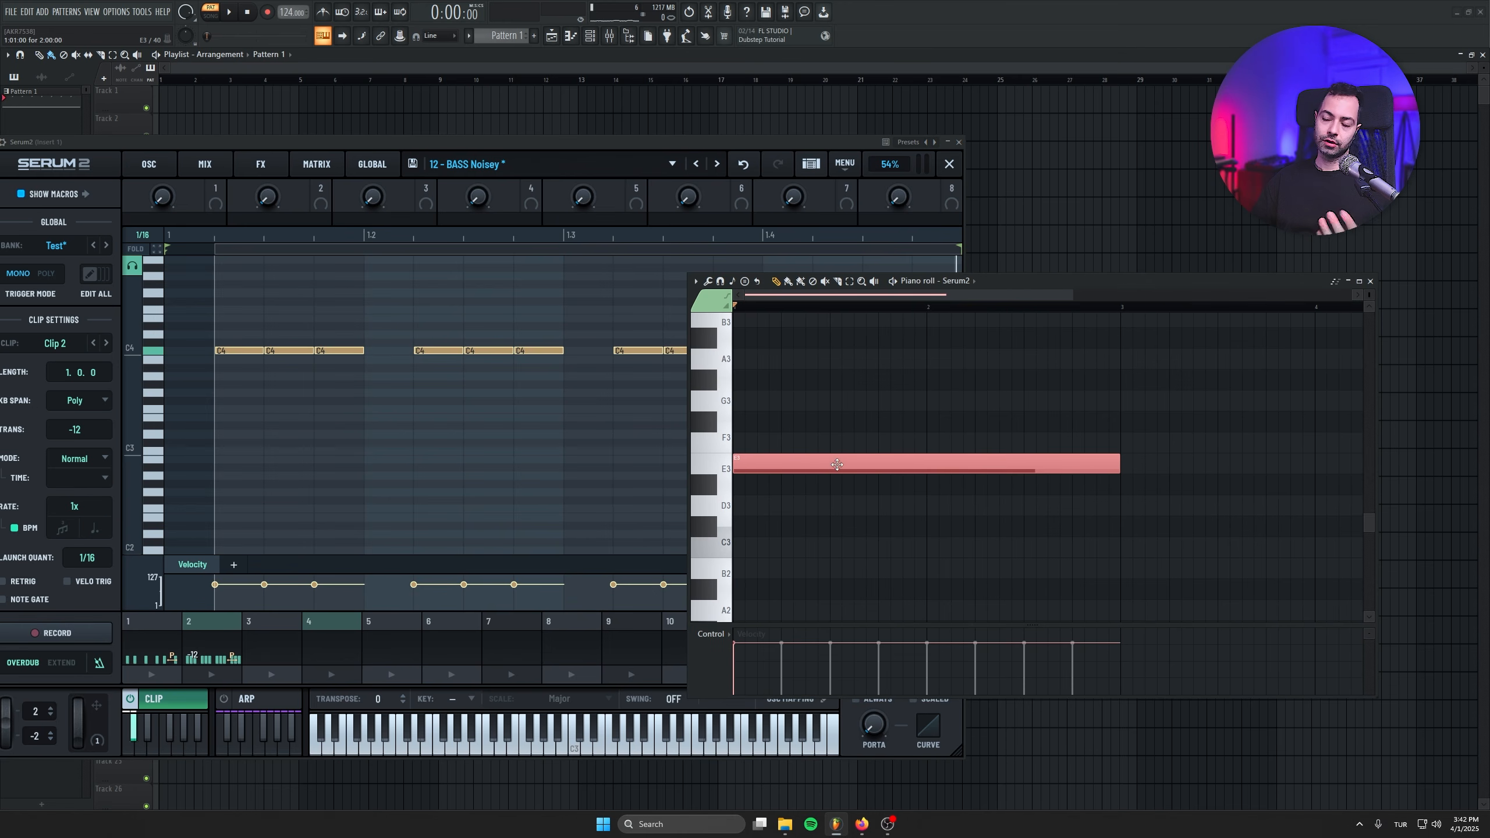
# - Play the pattern and raise the sustained note two semitones to F#3, listening to clip 2 at each pitch
pyautogui.press('space')
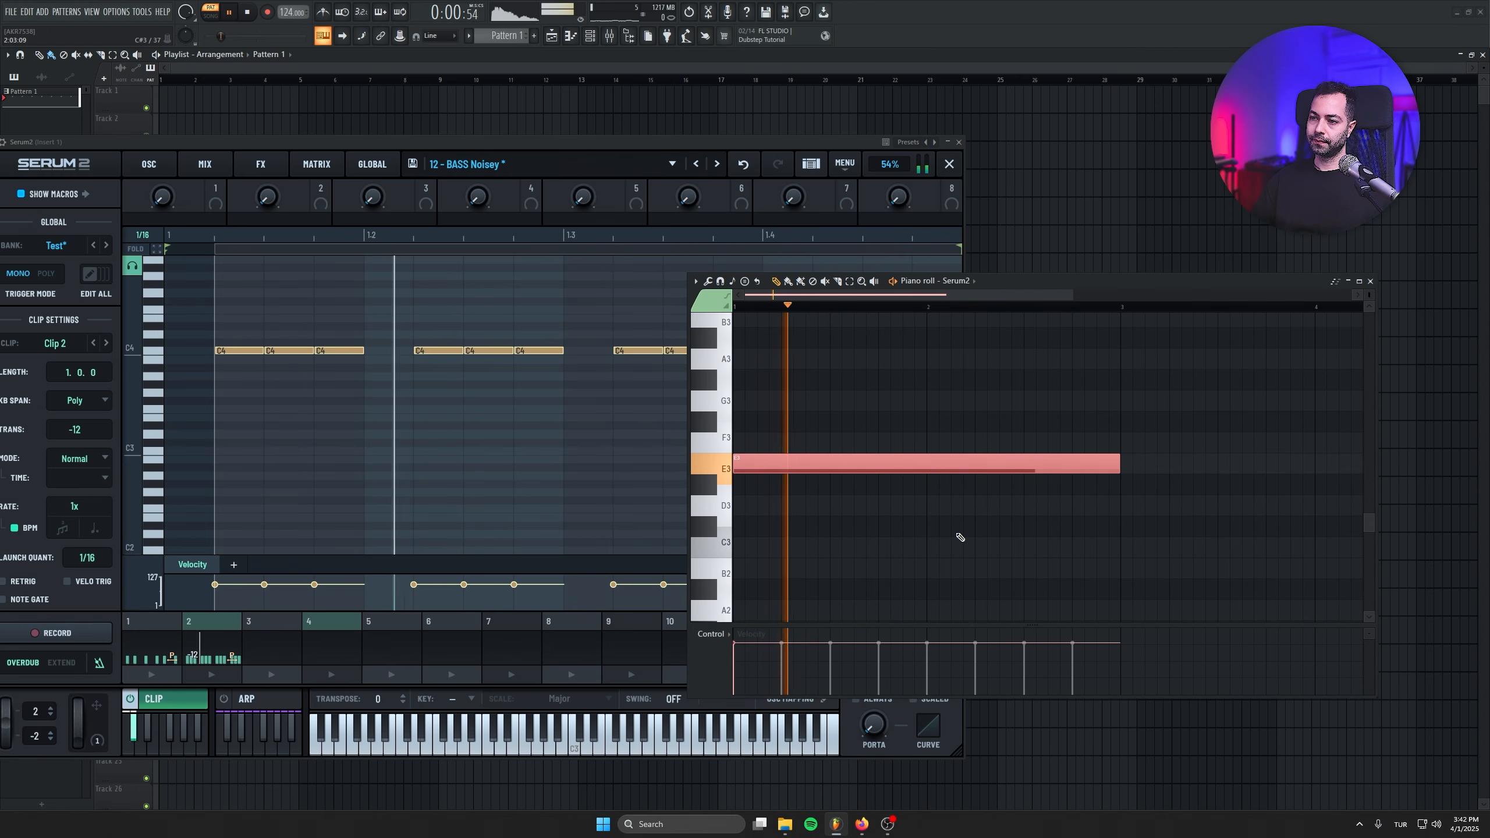
pyautogui.hotkey('shift', 'Up')
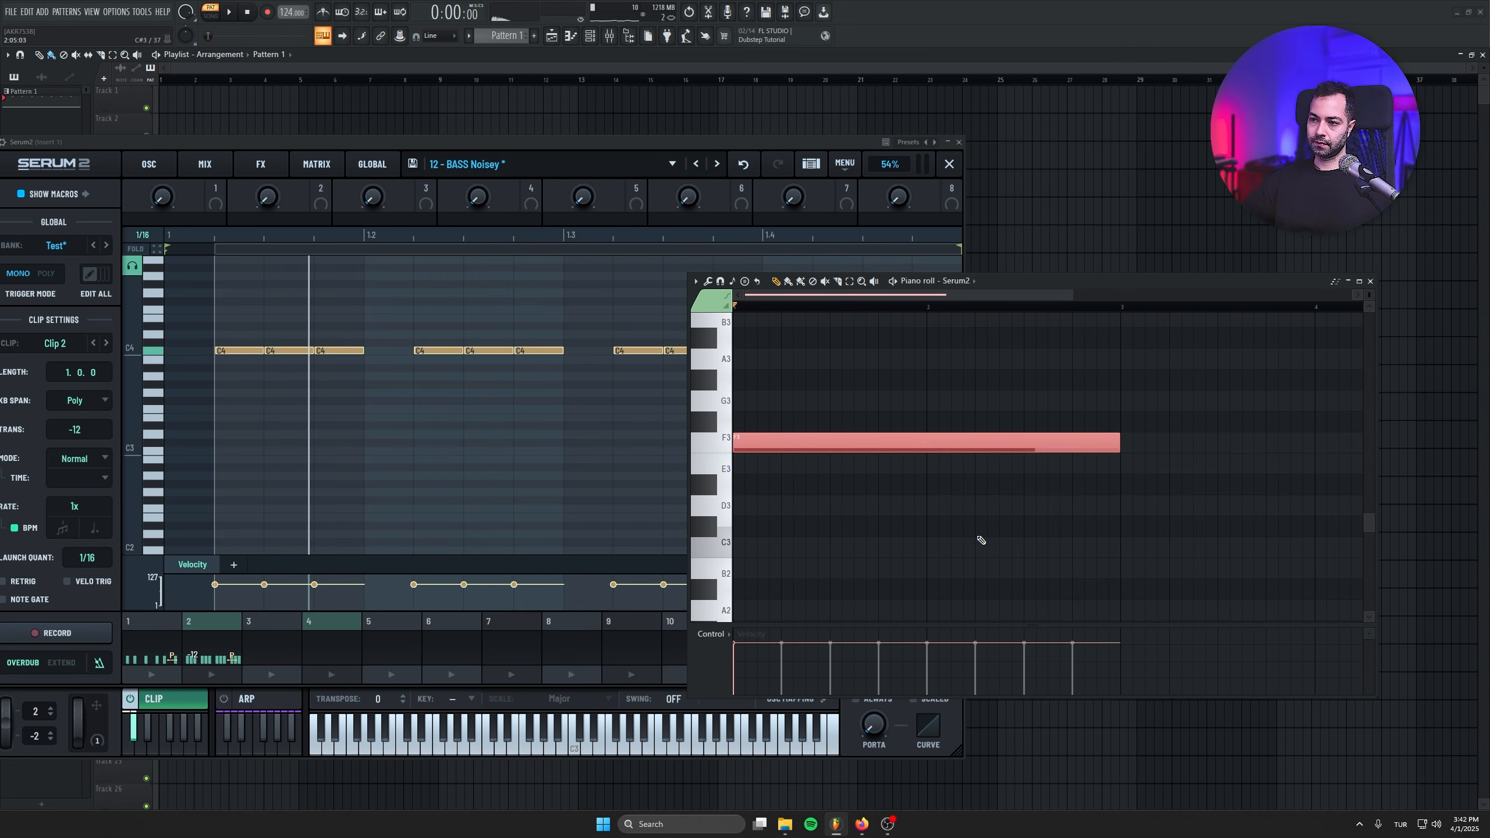
pyautogui.hotkey('shift', 'Up')
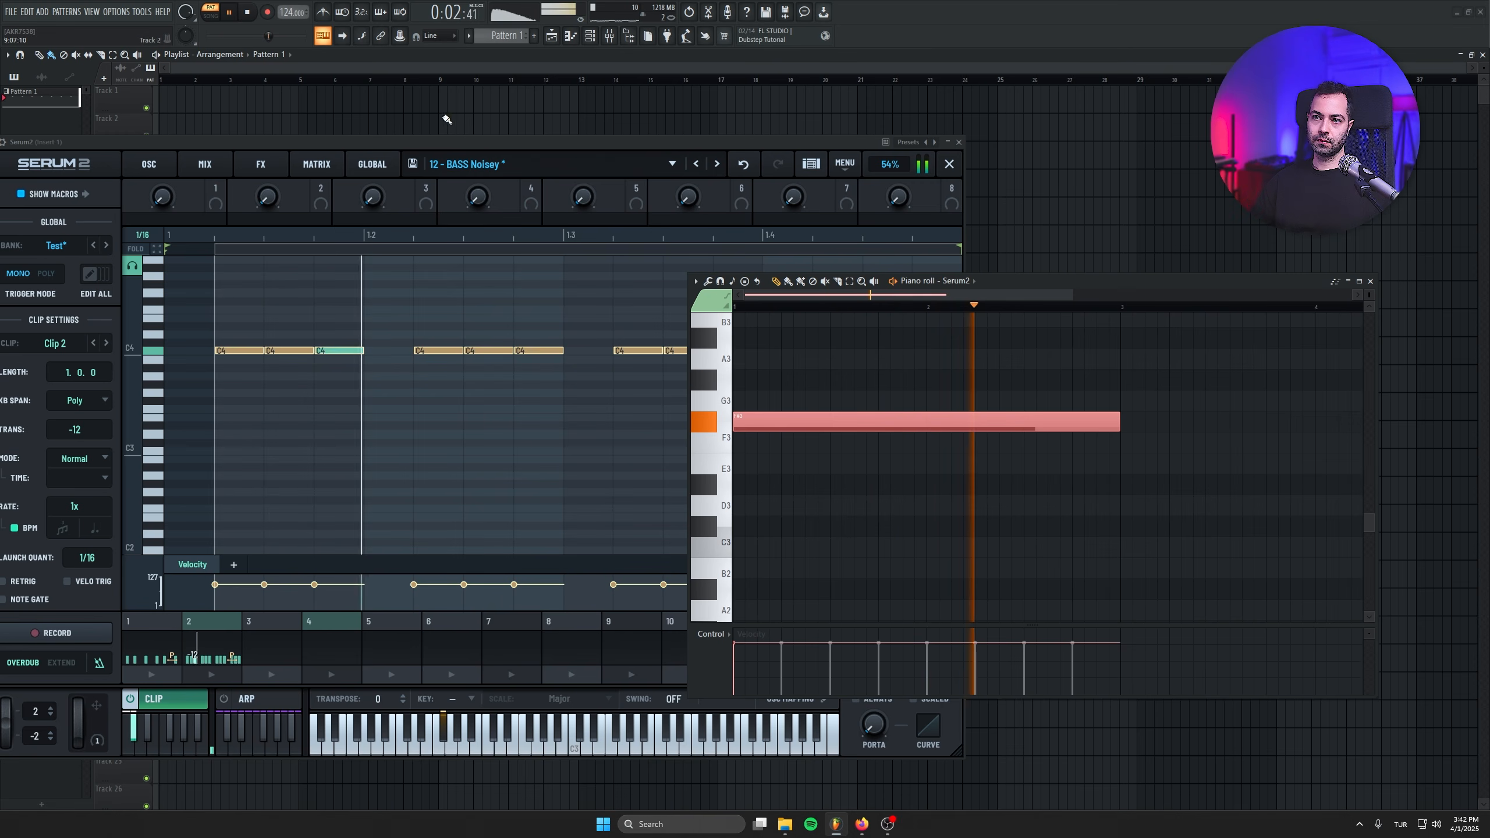
# - Stop playback, load the previously saved user bank of bass sequences in place of Test, and open clip 1
pyautogui.click(419, 140)
pyautogui.moveTo(286, 141); pyautogui.dragTo(420, 157)
pyautogui.press('space')
pyautogui.click(190, 261)
pyautogui.moveTo(206, 293)
pyautogui.click(331, 291)
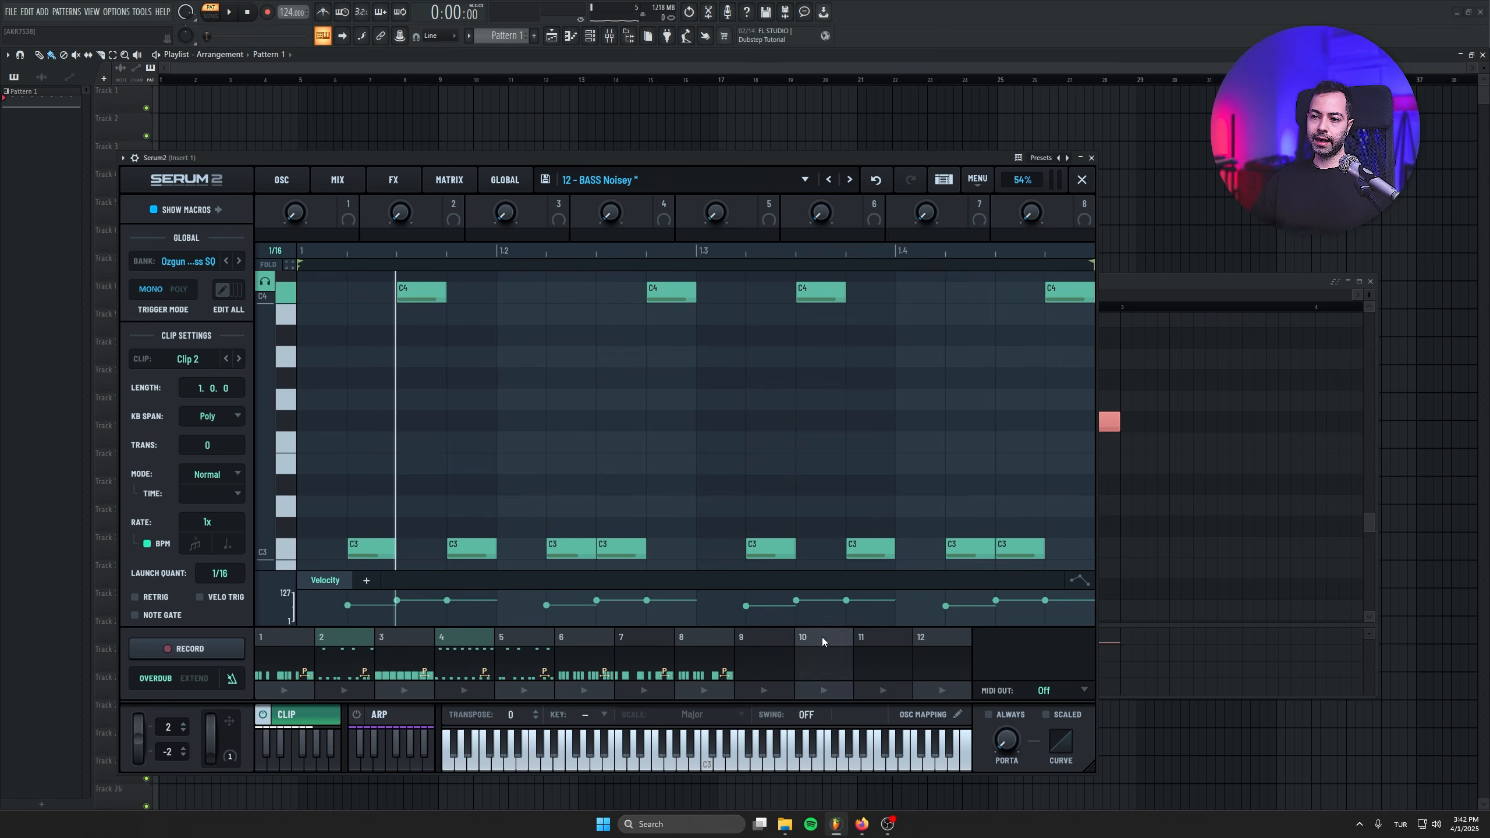
pyautogui.click(284, 657)
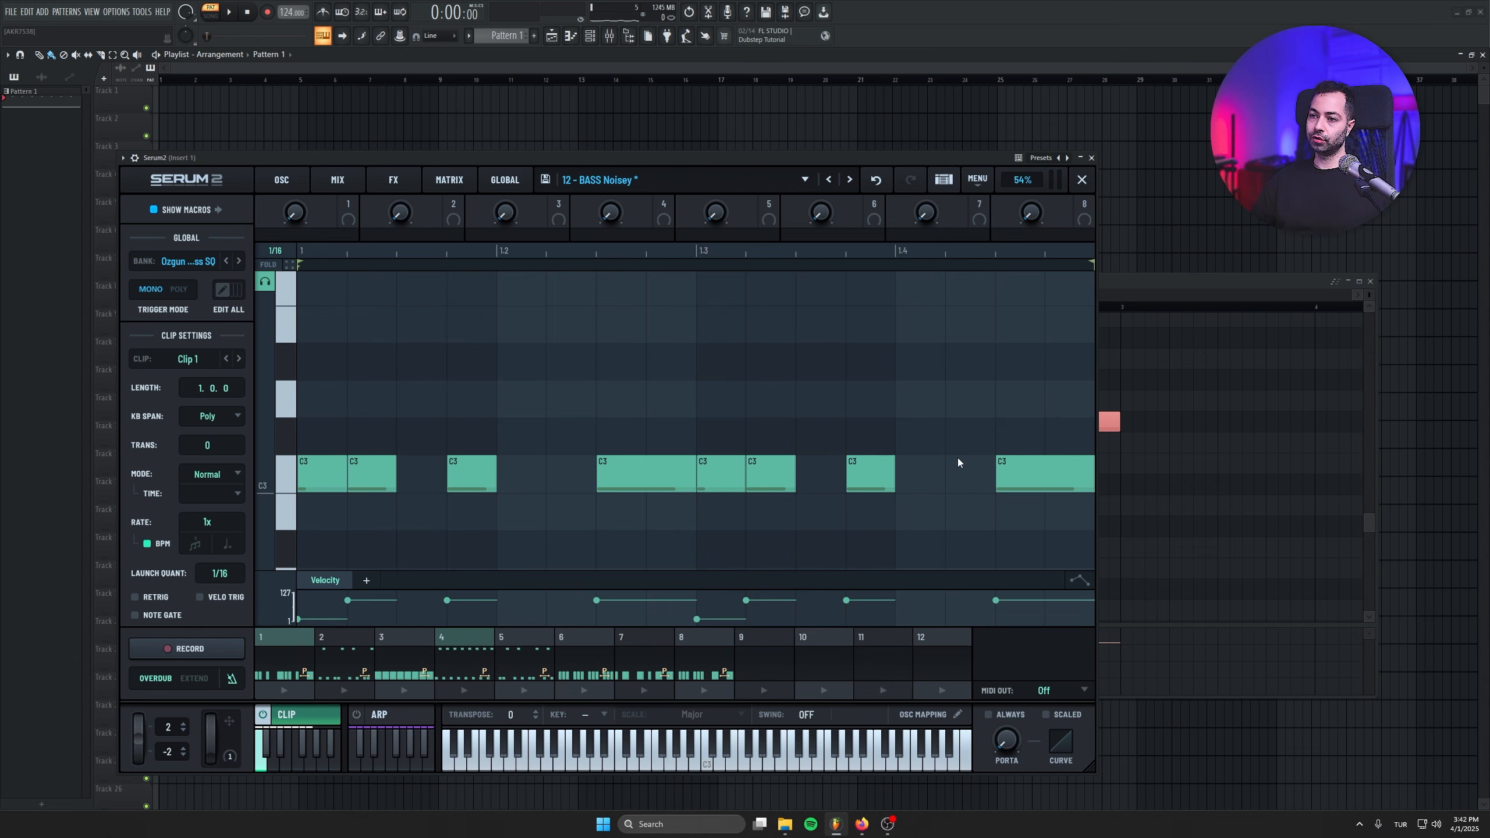
# - Load the Melodic Techno Bass 01 preset from the user's Melodic Techno preset folder
pyautogui.click(776, 182)
pyautogui.moveTo(622, 238)
pyautogui.moveTo(681, 239)
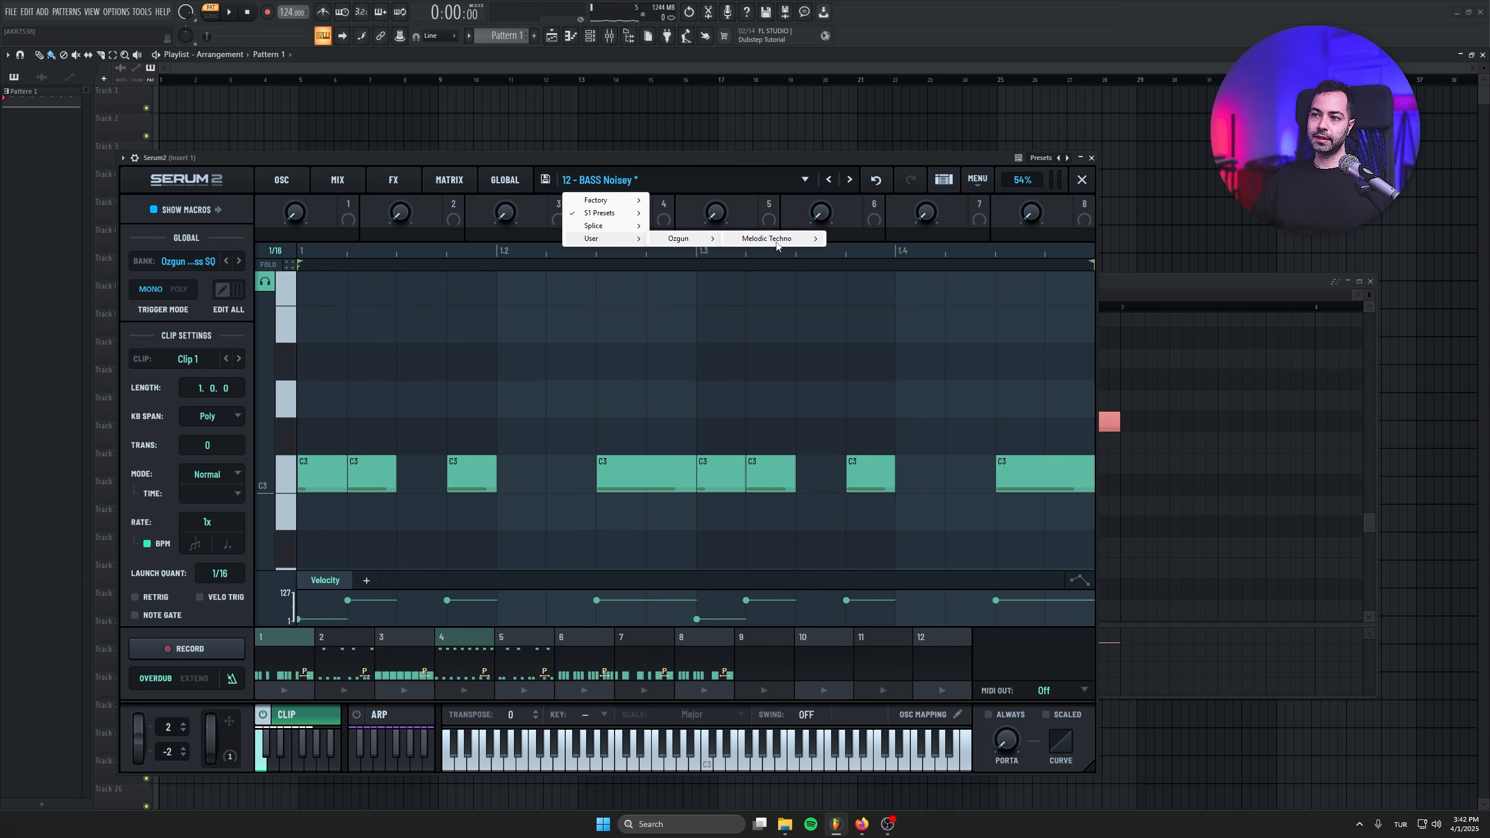
pyautogui.moveTo(776, 245)
pyautogui.click(869, 239)
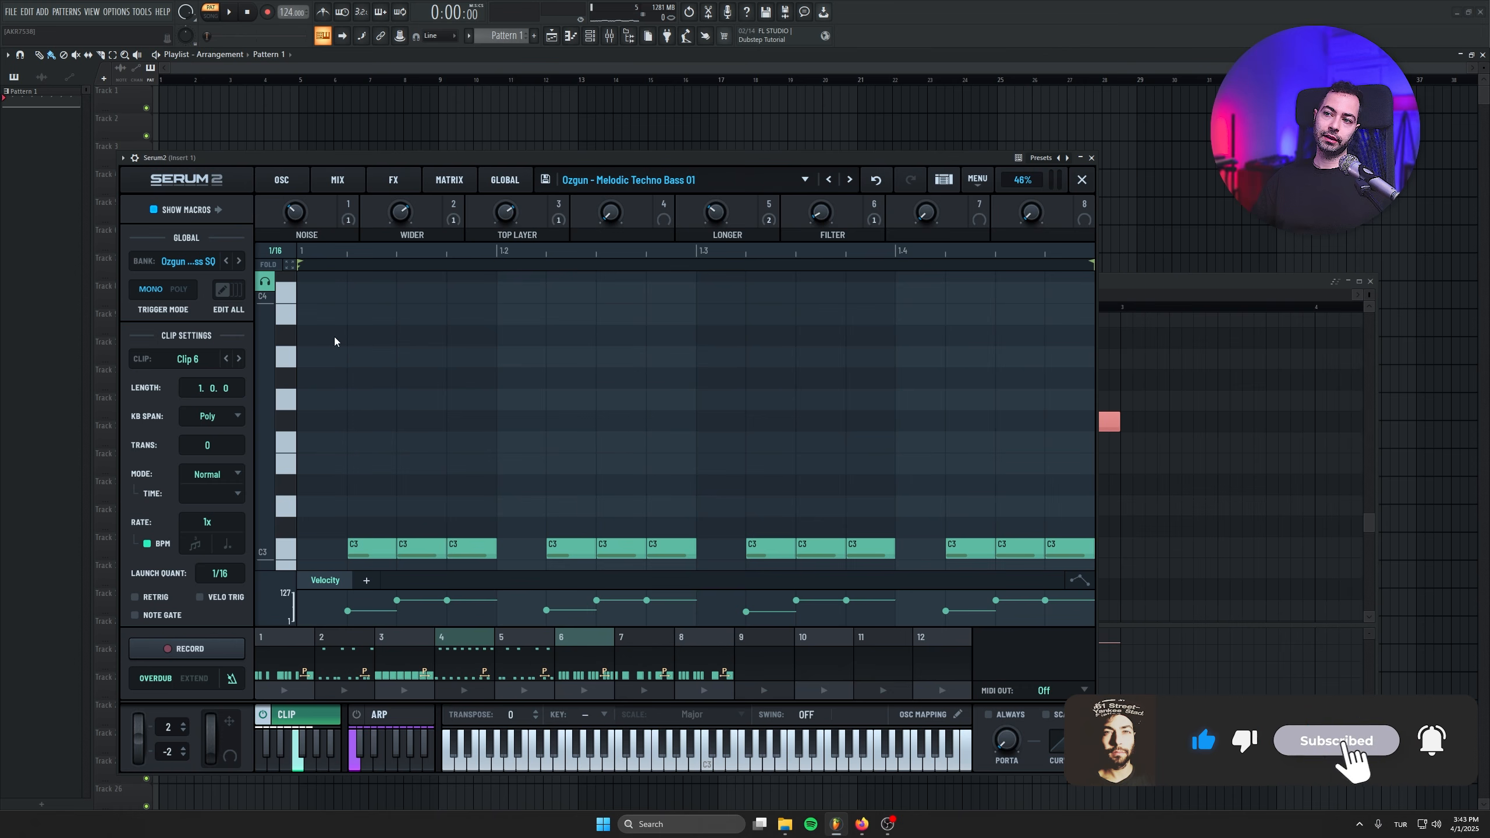
# - Play Melodic Techno Bass 01, set its Filter macro to 18 and switch to clip 5 during playback
pyautogui.moveTo(566, 158); pyautogui.dragTo(525, 145)
pyautogui.press('space')
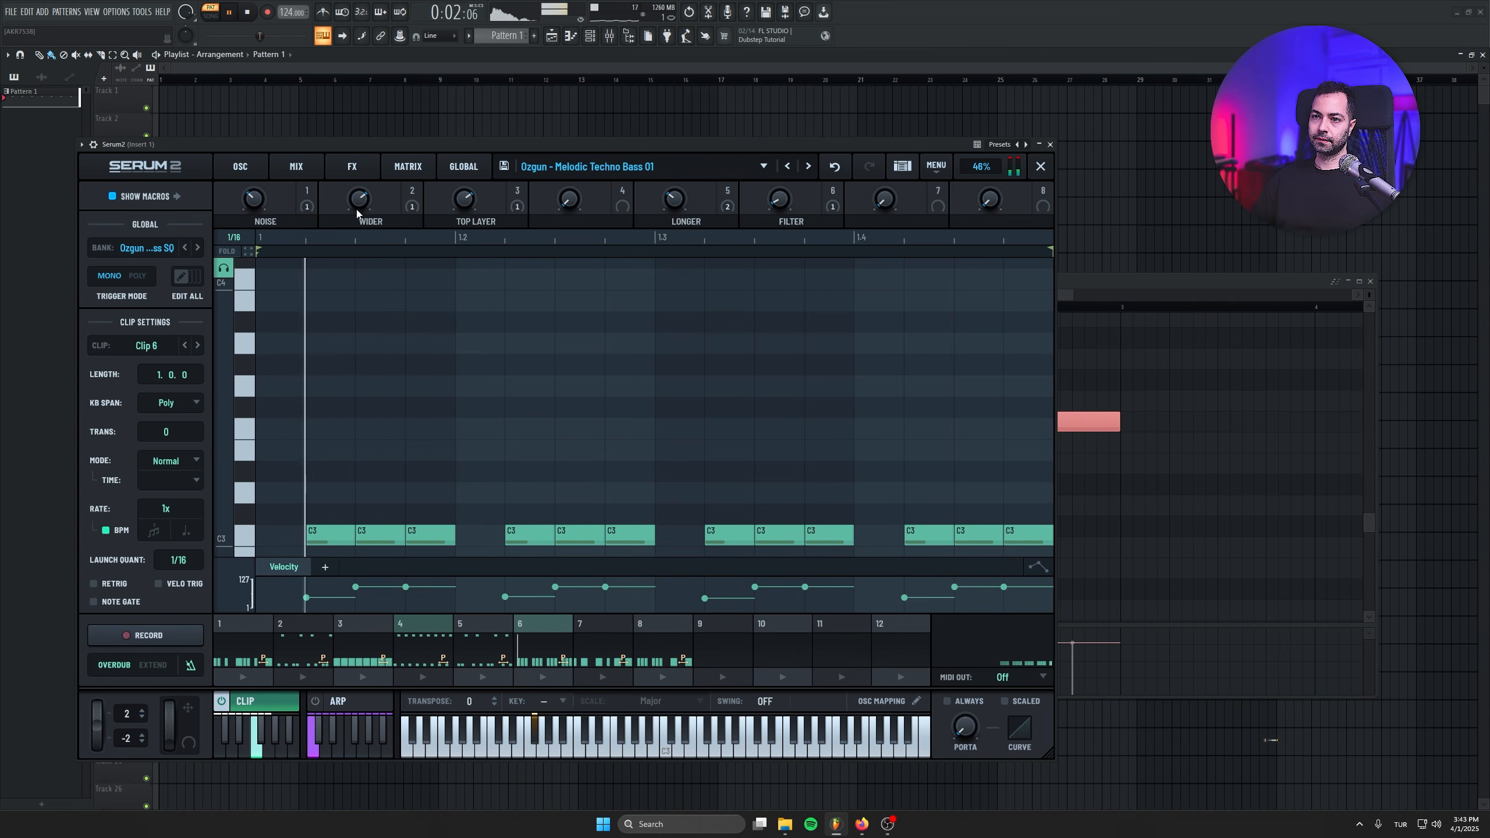
pyautogui.moveTo(782, 203)
pyautogui.mouseDown()
pyautogui.moveTo(789, 52)
pyautogui.moveTo(765, 205)
pyautogui.mouseUp()
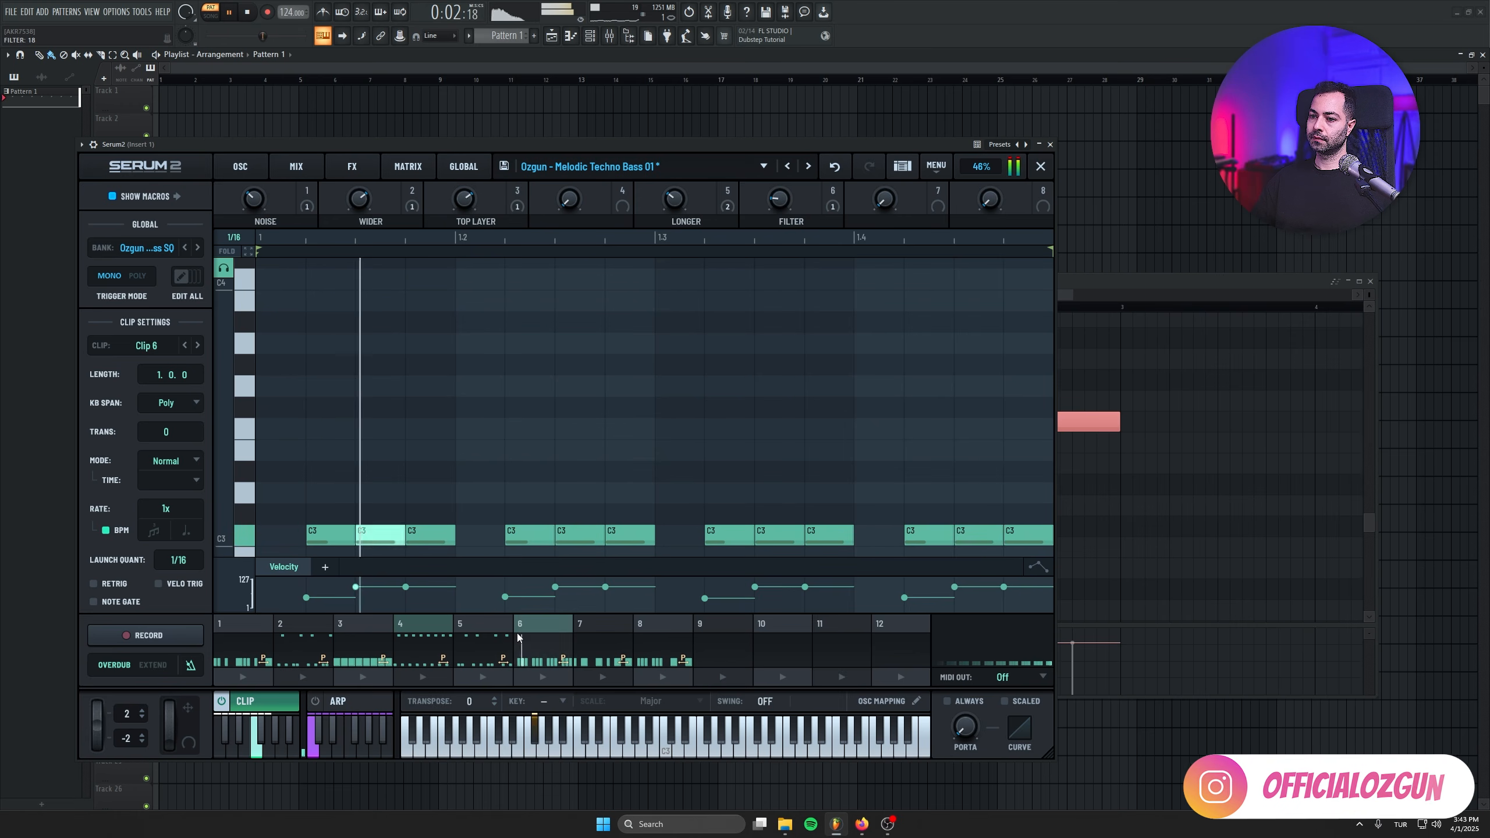
pyautogui.click(496, 642)
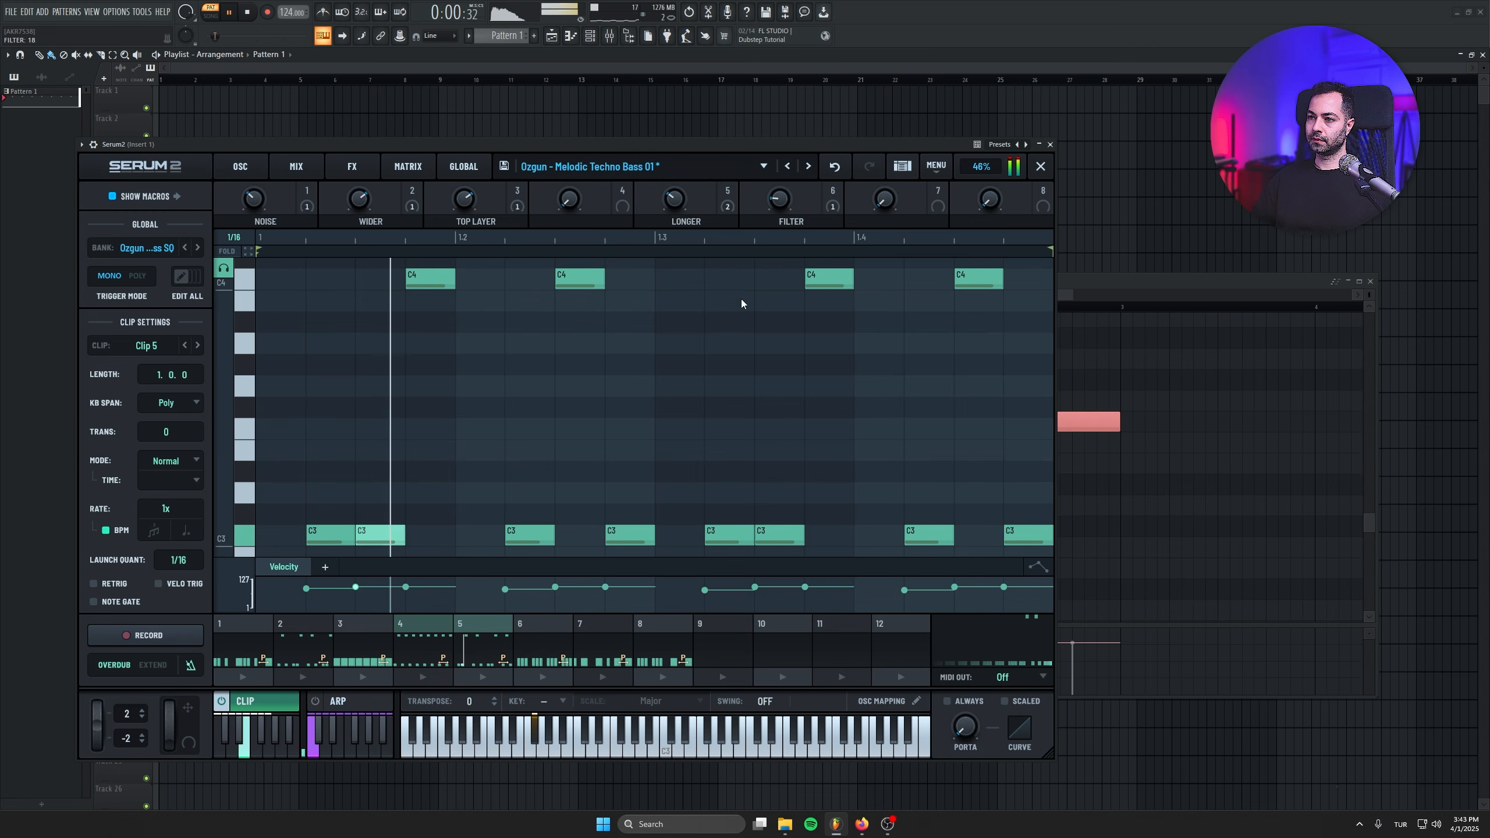
# - Step through the presets Melodic Techno Bass 02 and 03, auditioning each with clip 5 of the bank
pyautogui.click(808, 167)
pyautogui.press('space')
pyautogui.press('space')
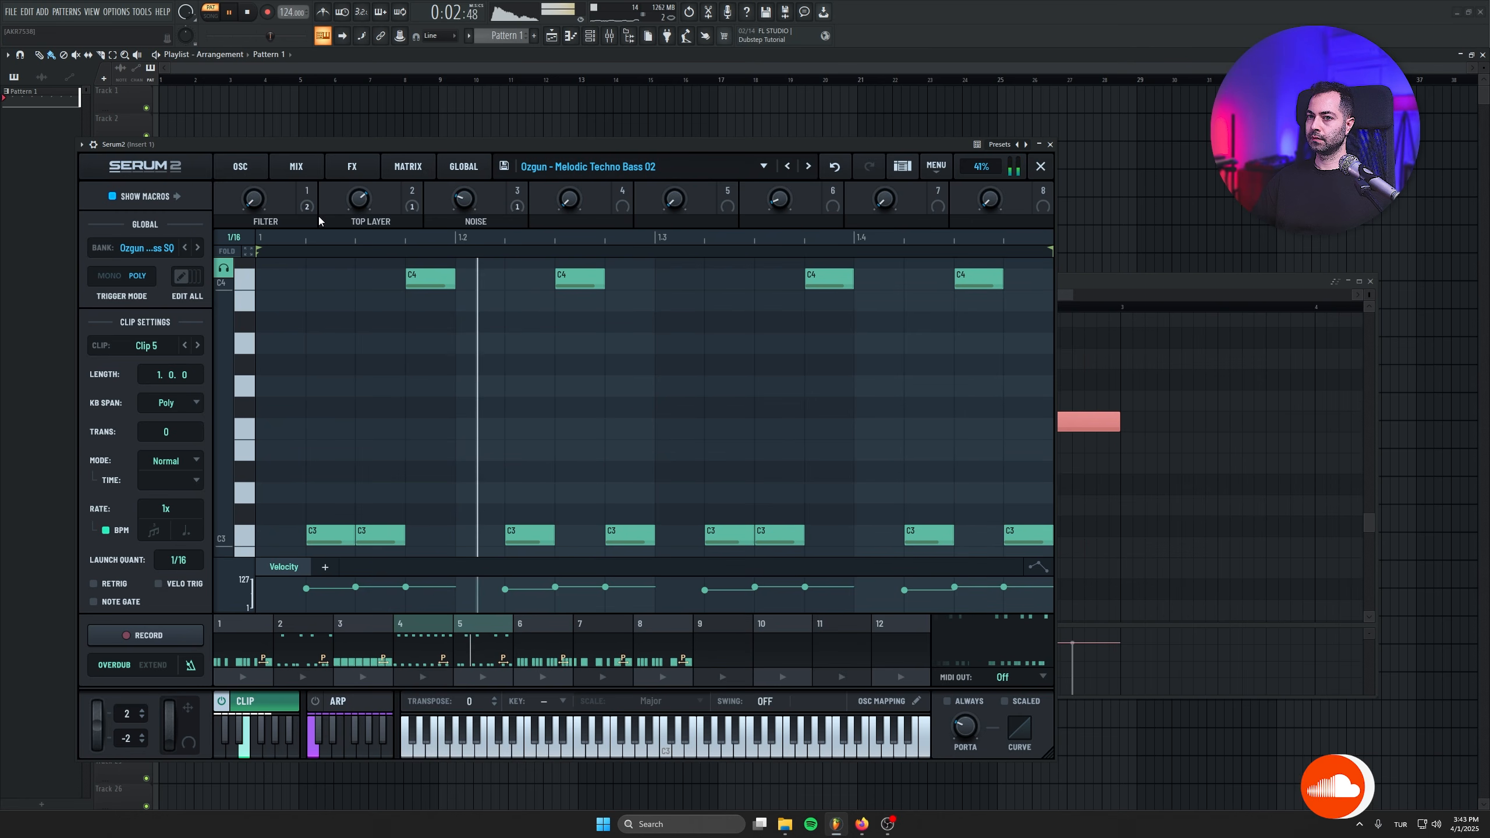
pyautogui.click(809, 167)
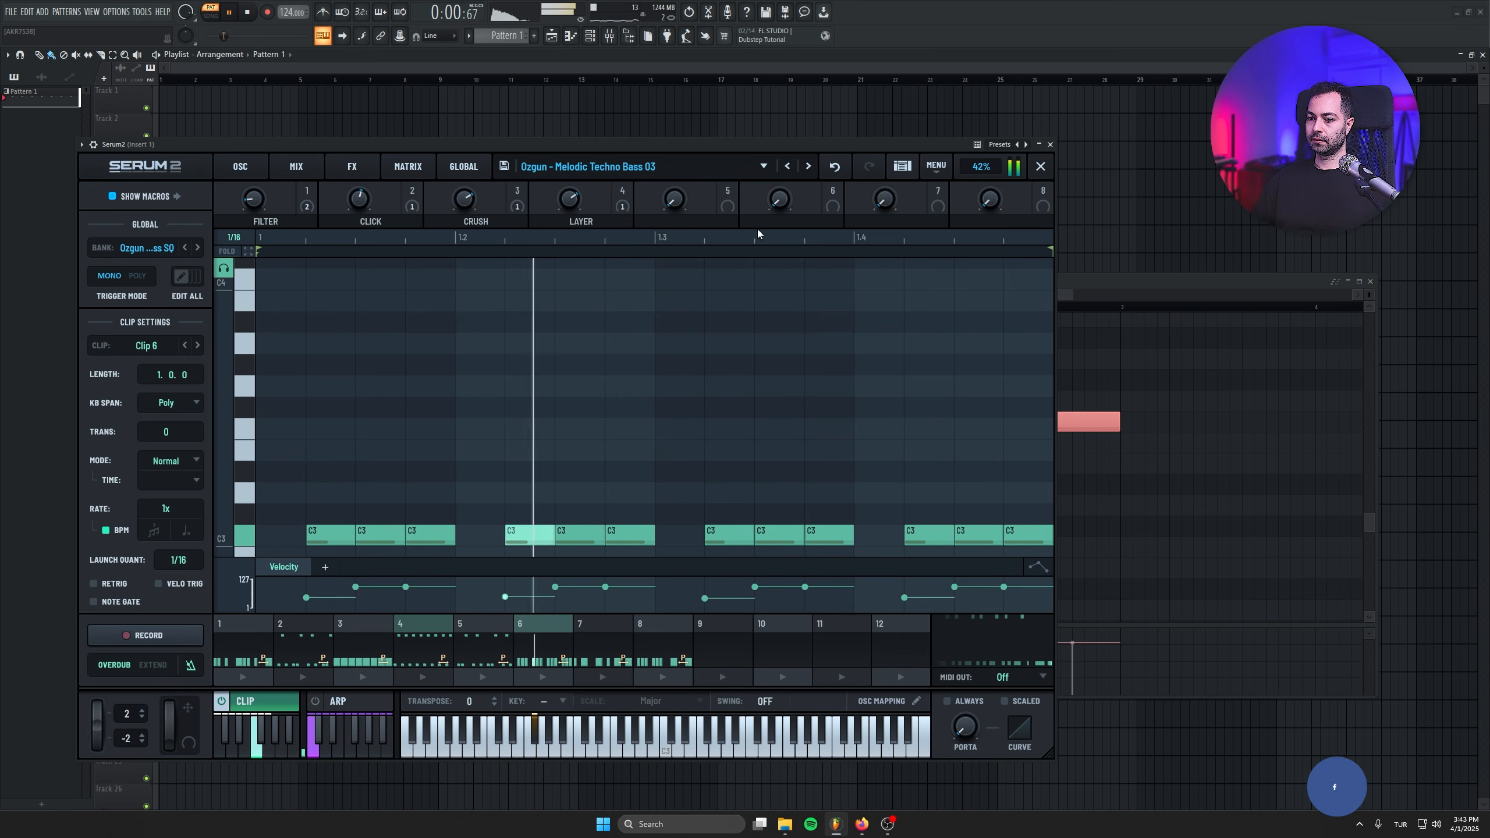
pyautogui.click(492, 640)
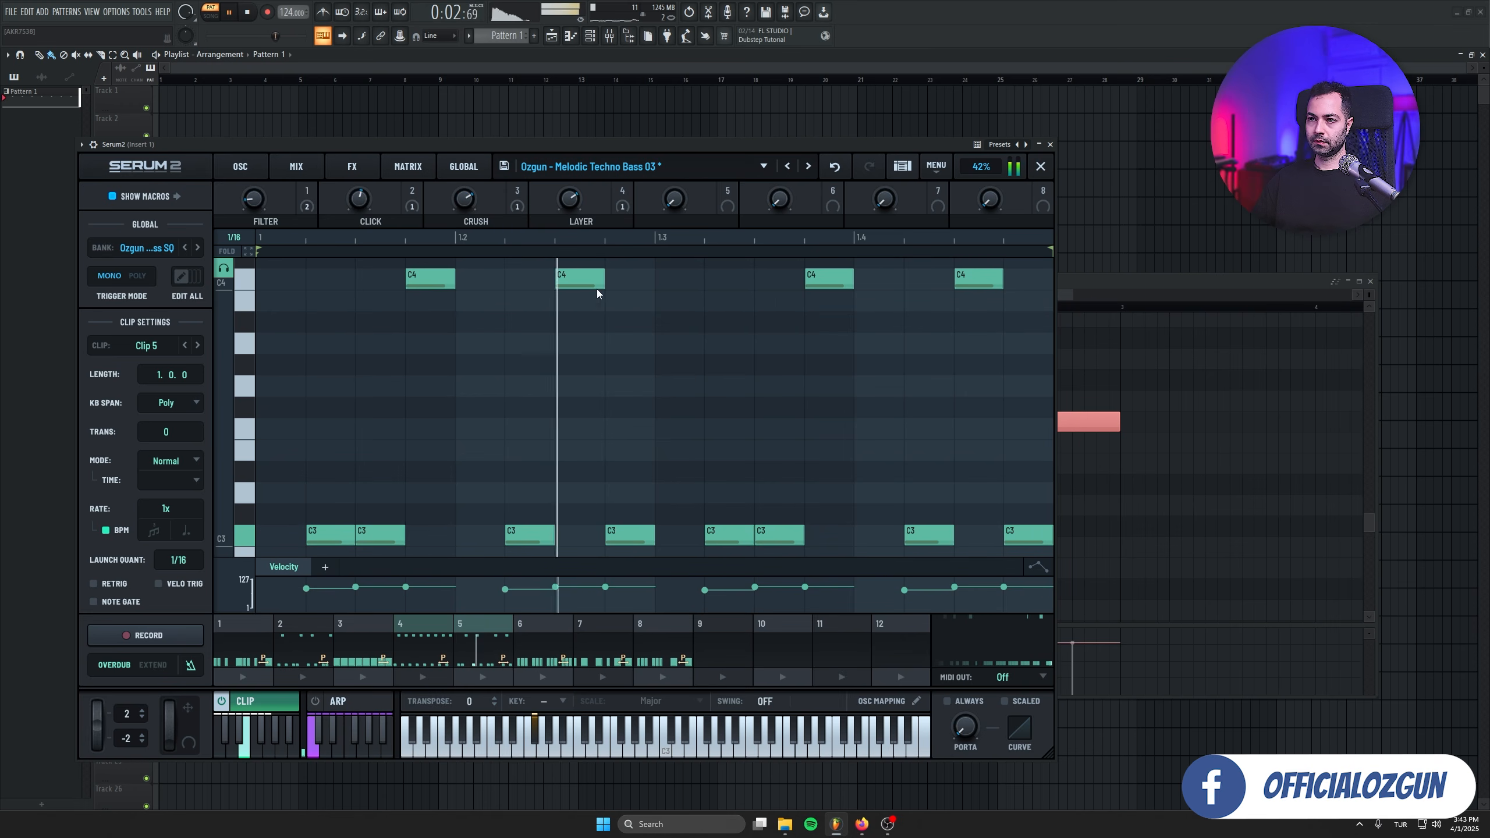
pyautogui.moveTo(258, 115); pyautogui.dragTo(257, 175)
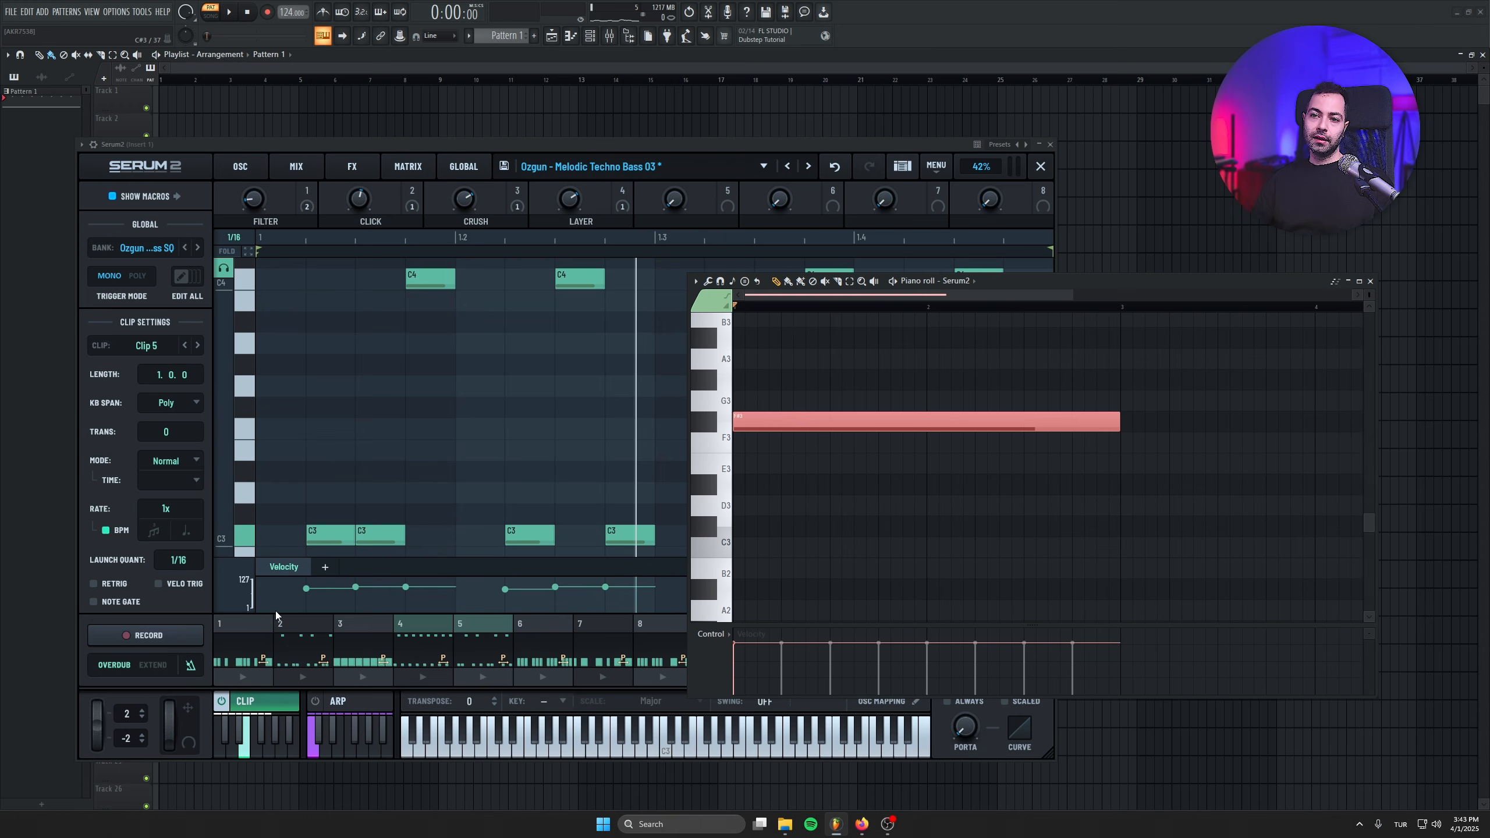
# - Open clips 2 and 6 in turn to review their bass patterns
pyautogui.click(371, 222)
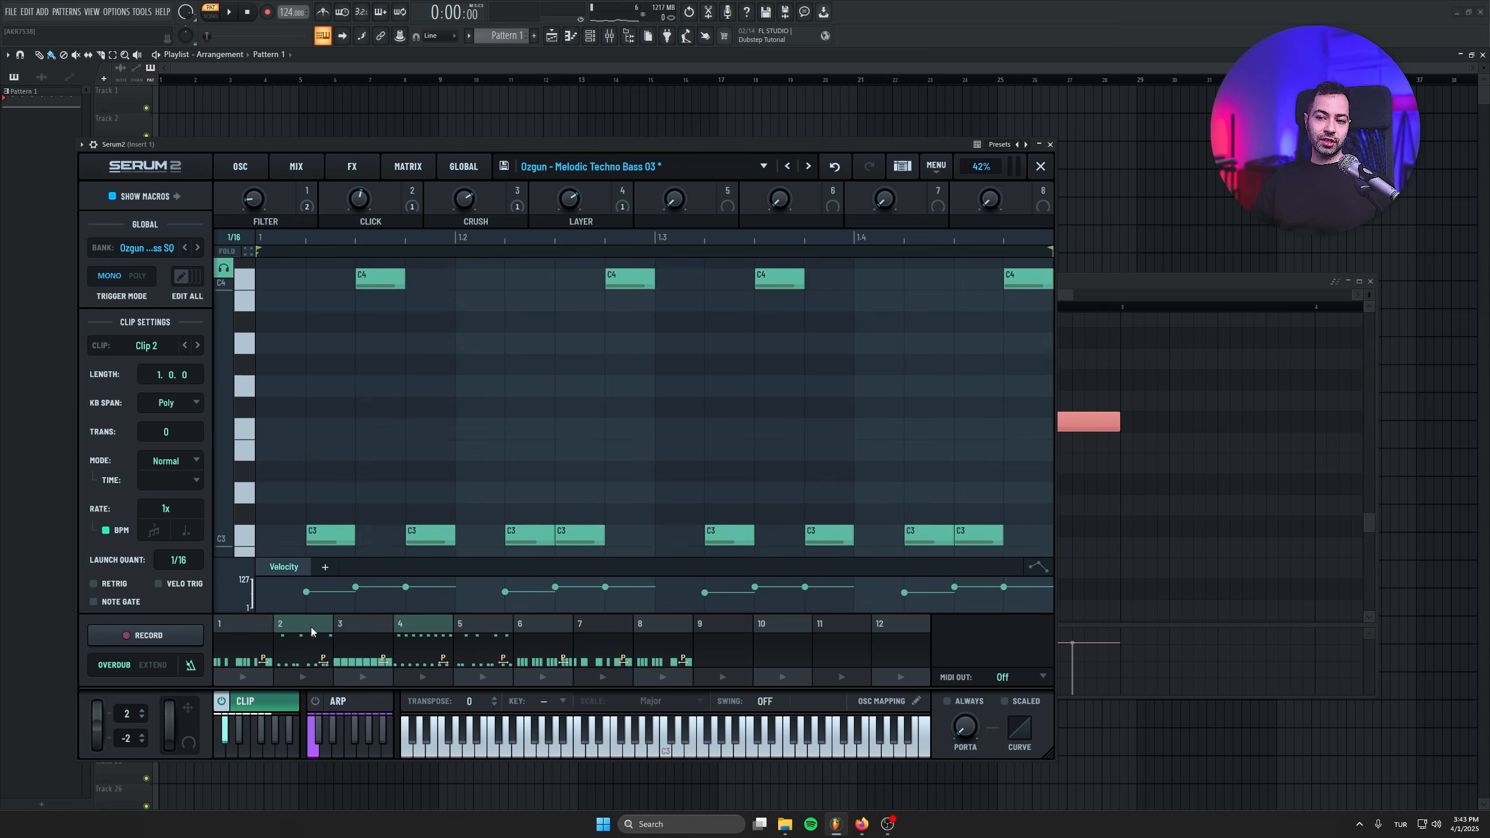
pyautogui.click(560, 629)
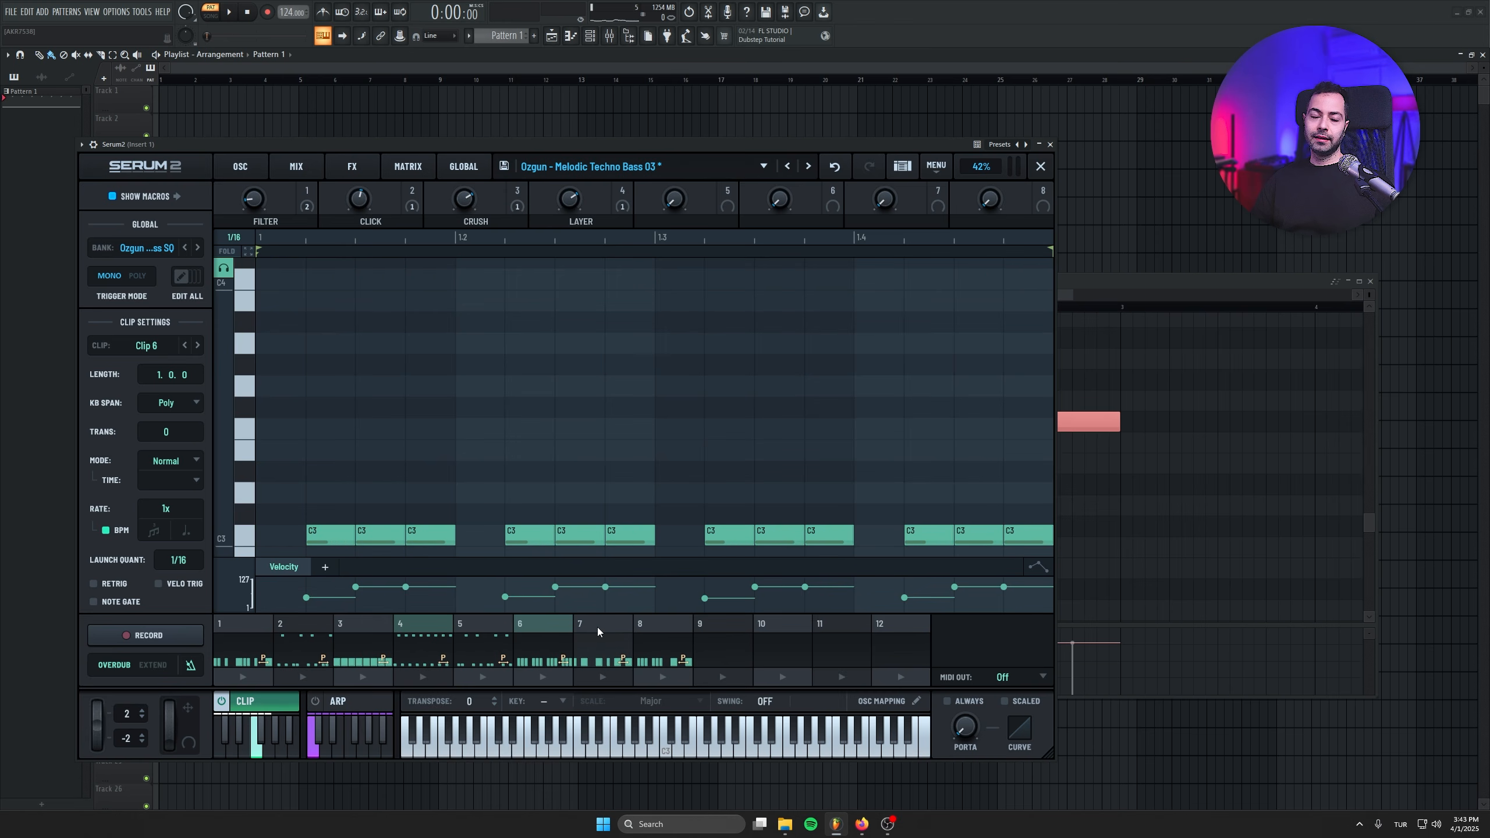